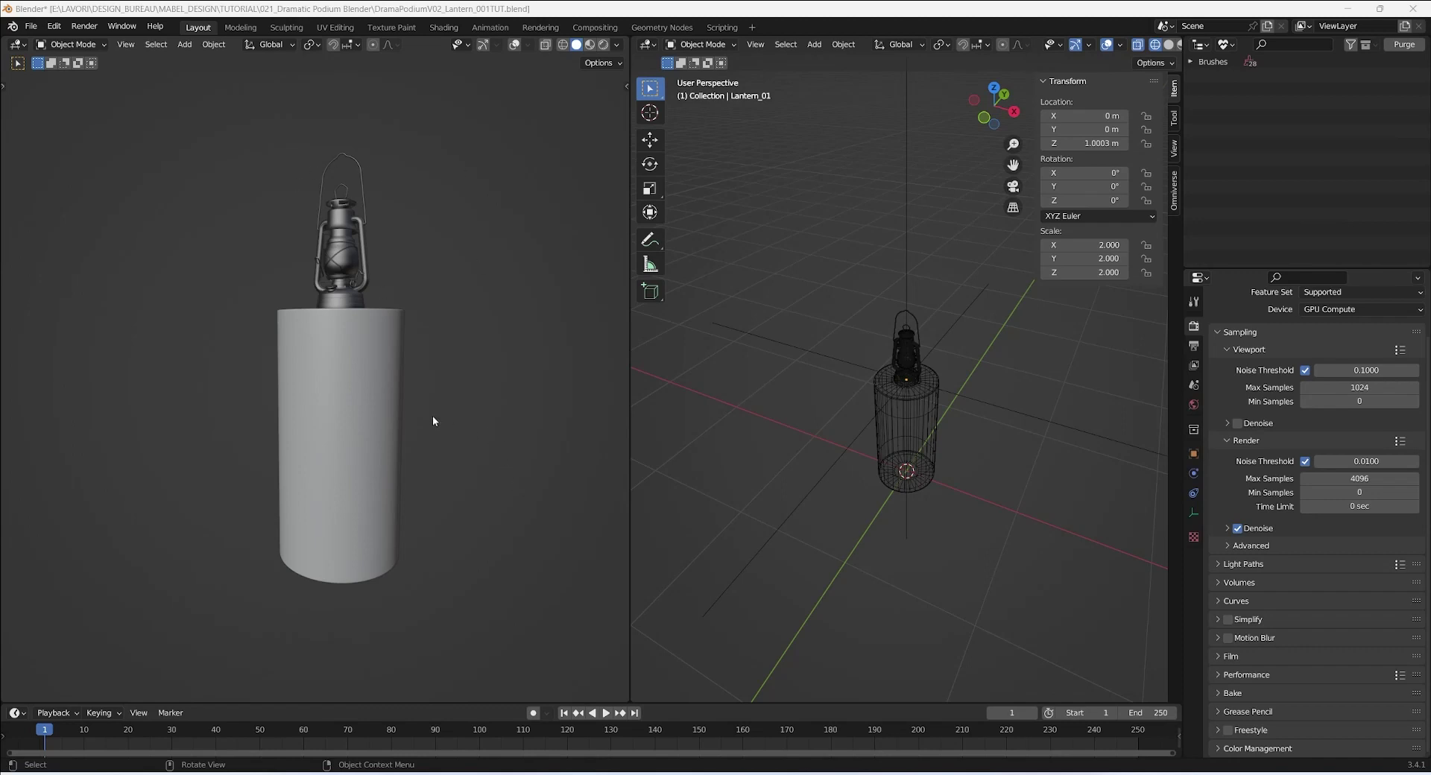
Add a plane at the base of the cylinder podium and scale it up by about 2.79.
middle_click_drag(433, 392, 472, 450)
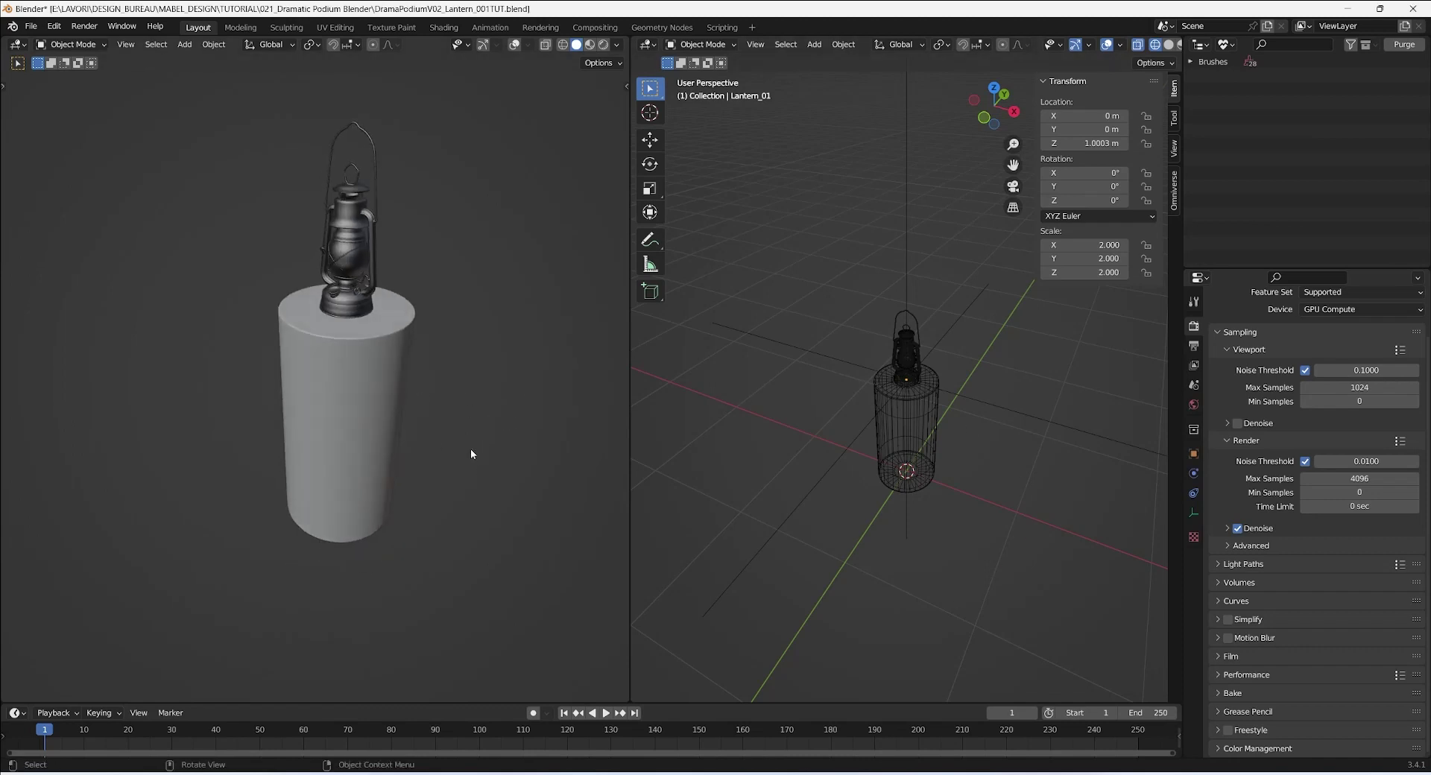
scroll(447, 418, "down", 3)
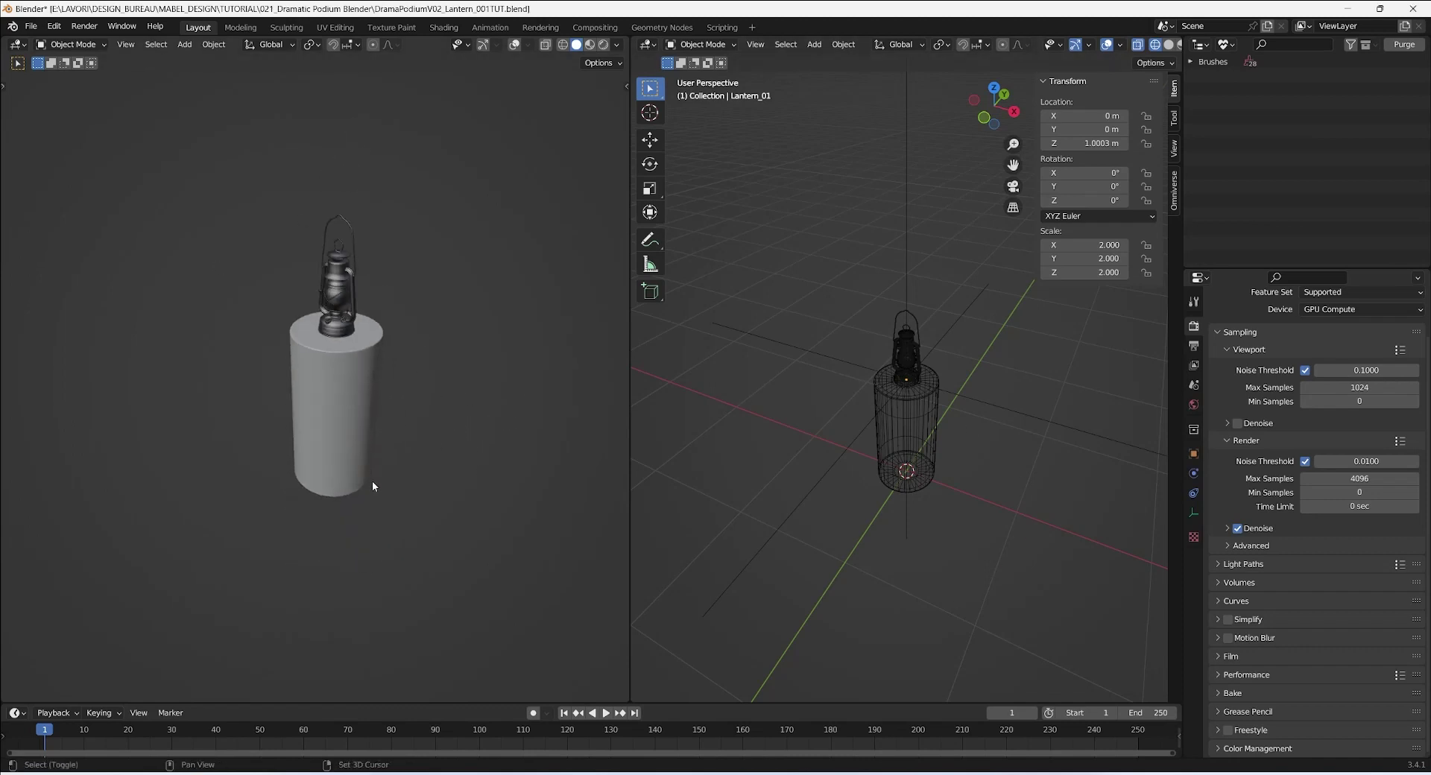
key("shift+a")
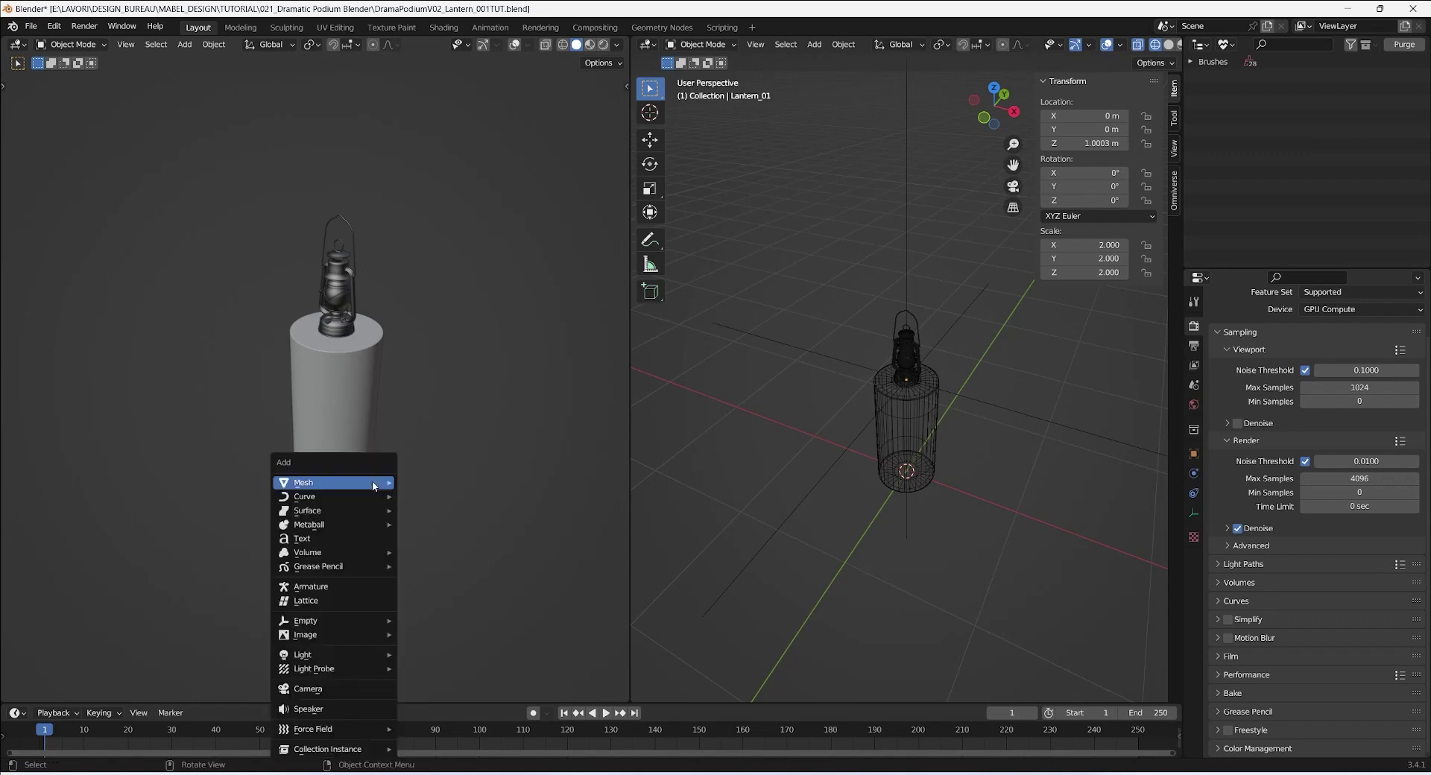
mouse_move(373, 482)
left_click(439, 486)
scroll(440, 488, "down", 3)
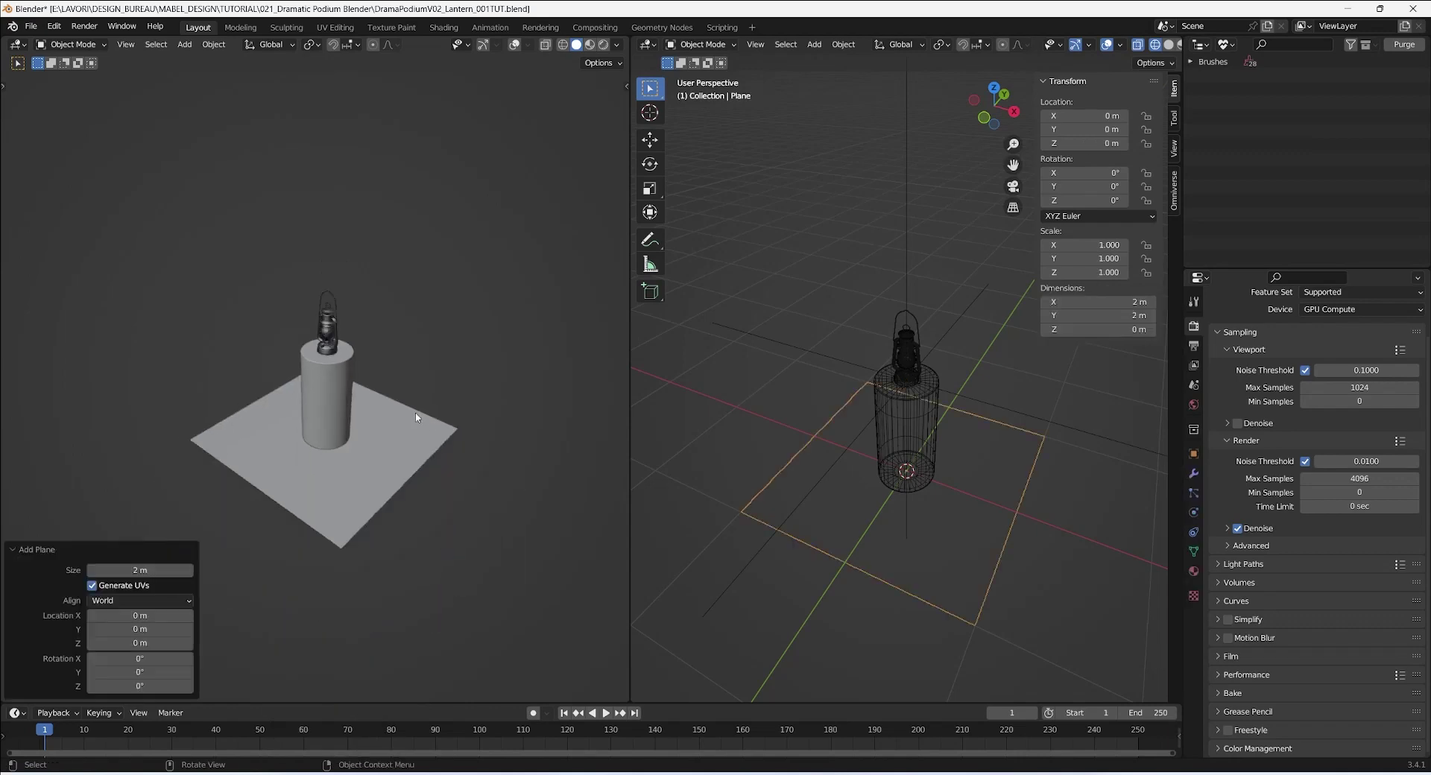
key("s")
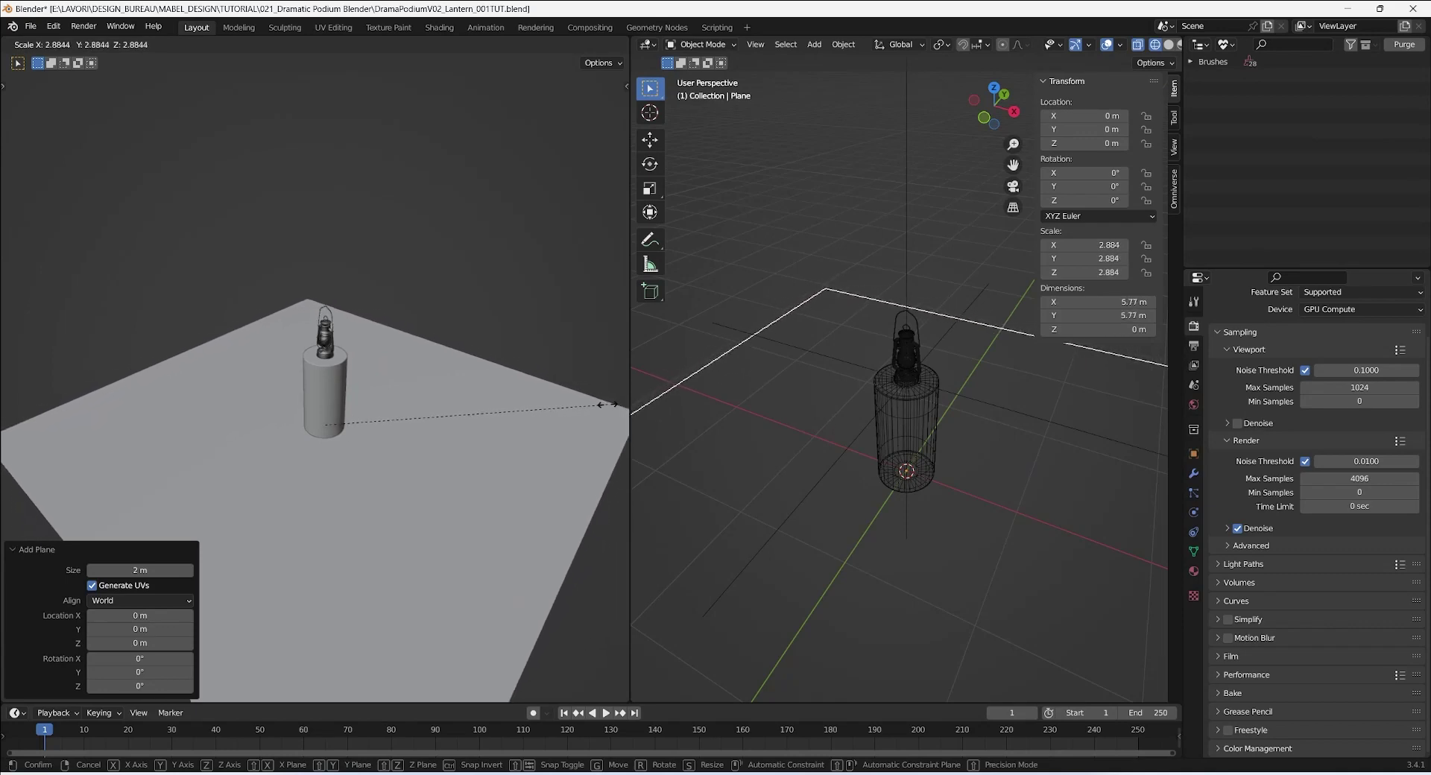
left_click(602, 410)
Move the floor plane about 2.04 m along the negative Y axis.
key("g")
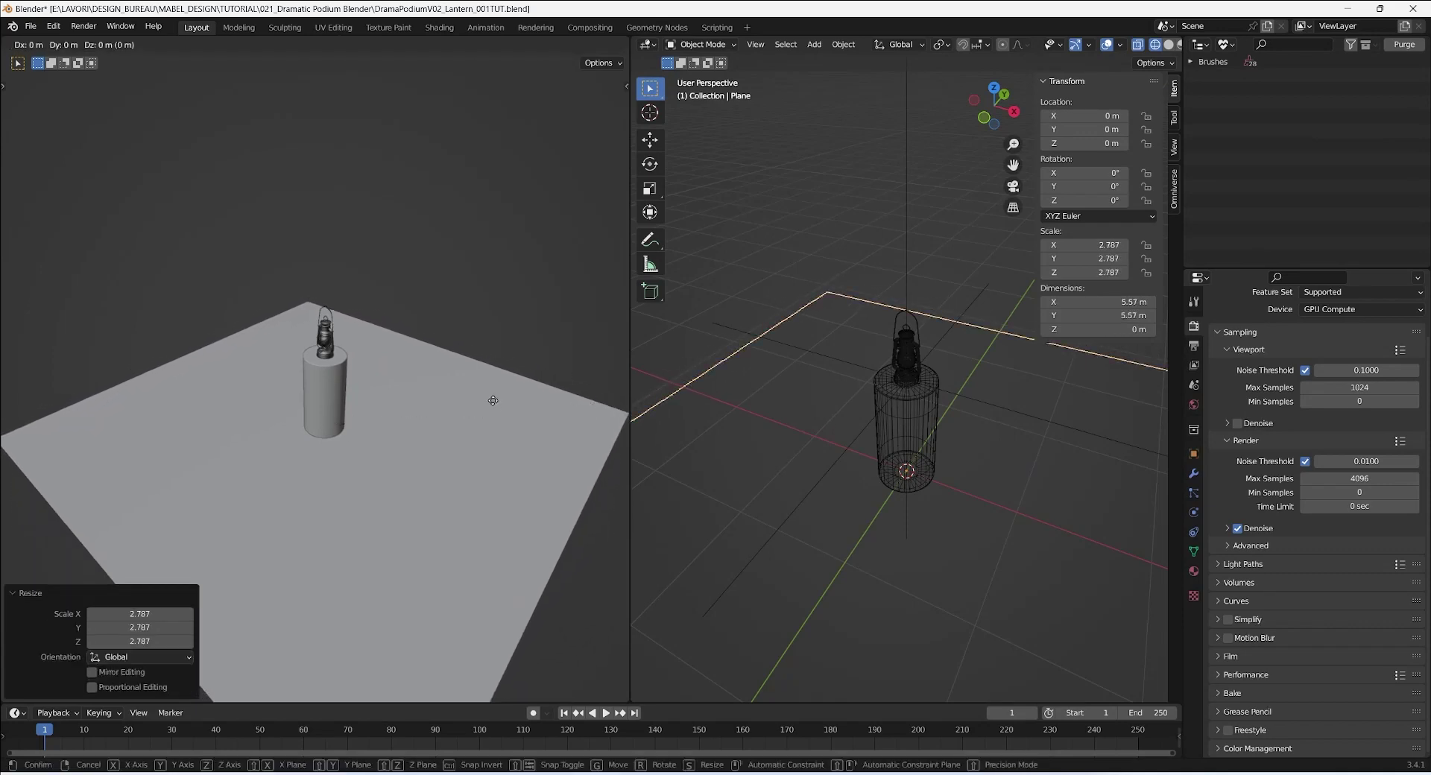
key("y")
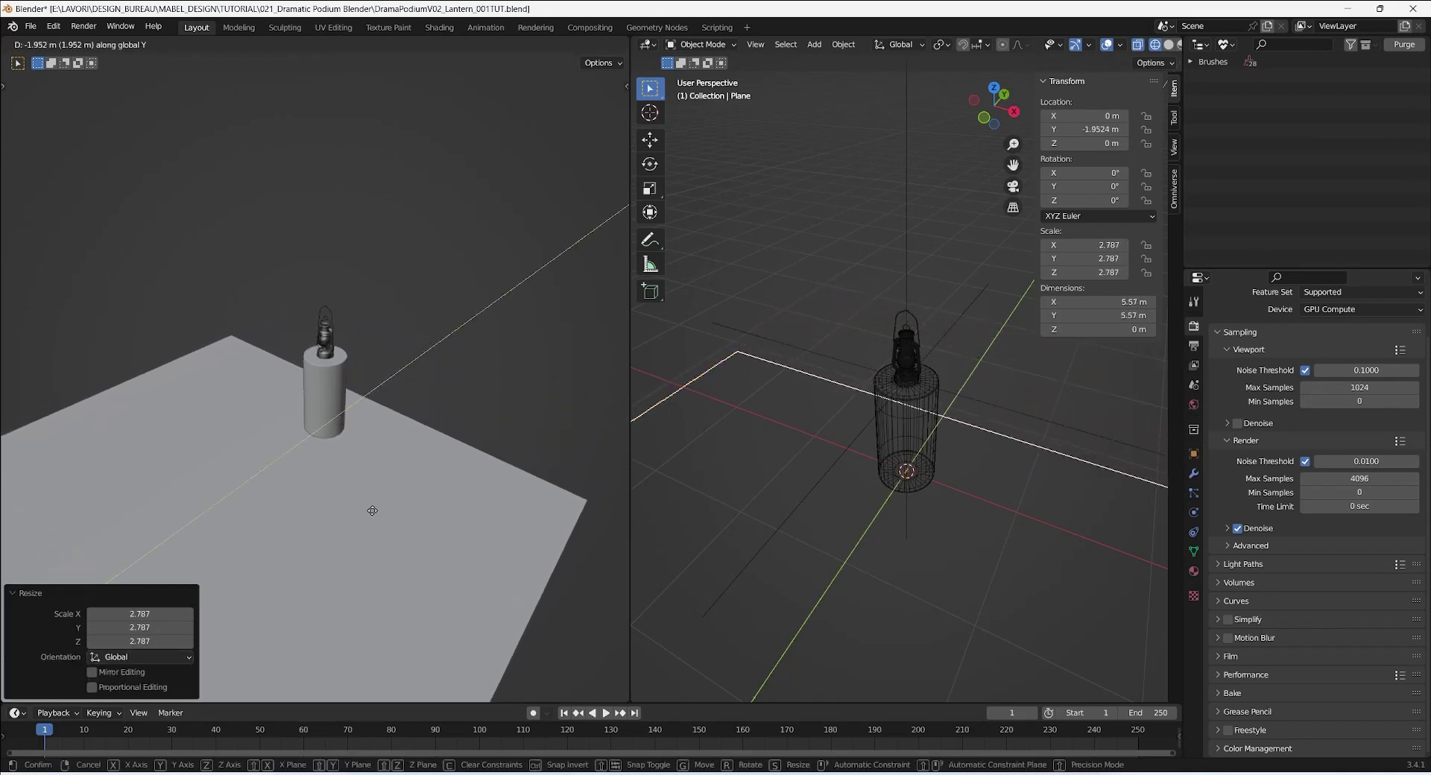
left_click(432, 473)
Extrude the floor plane's edge behind the podium about 4.14 m upward along Z to form a back wall.
key("Tab")
left_click(785, 372)
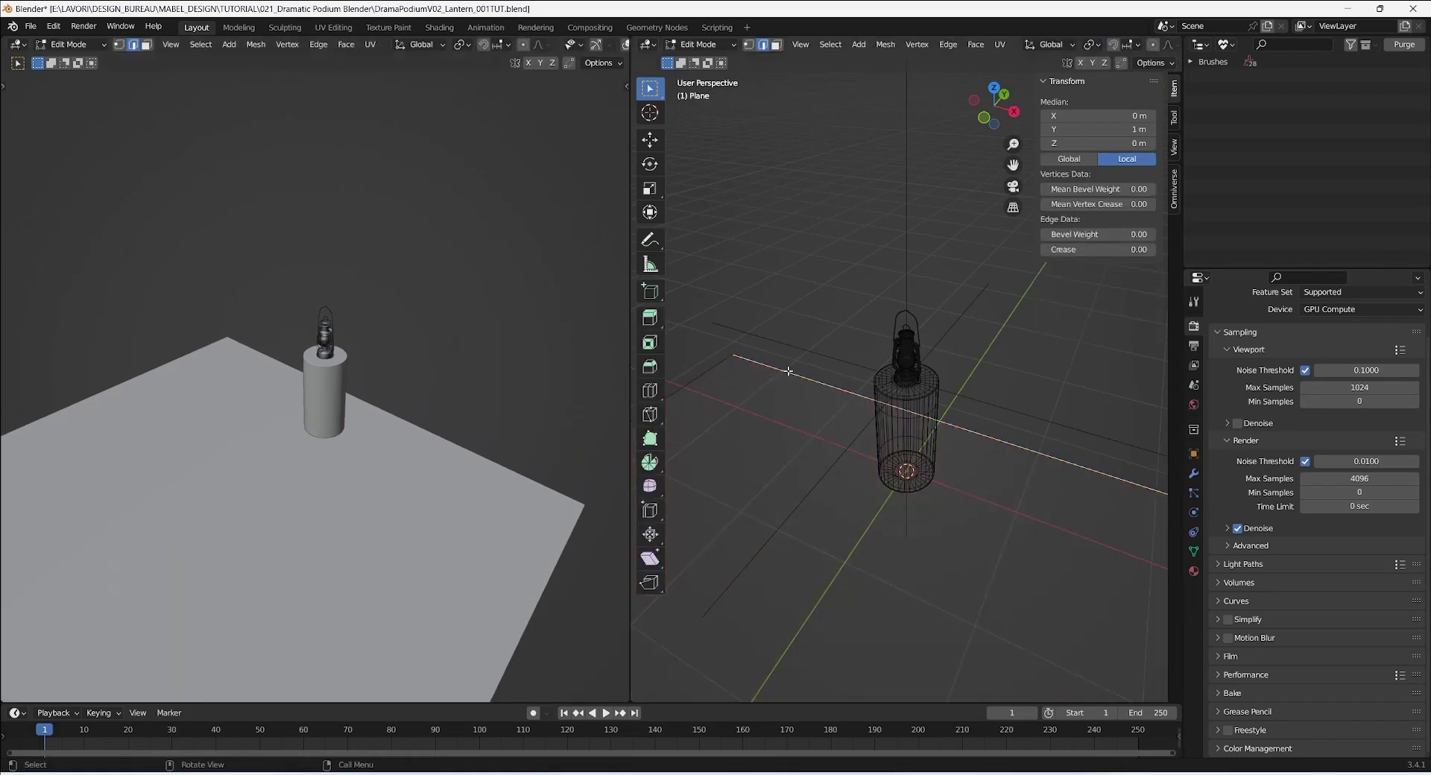
scroll(782, 348, "down", 3)
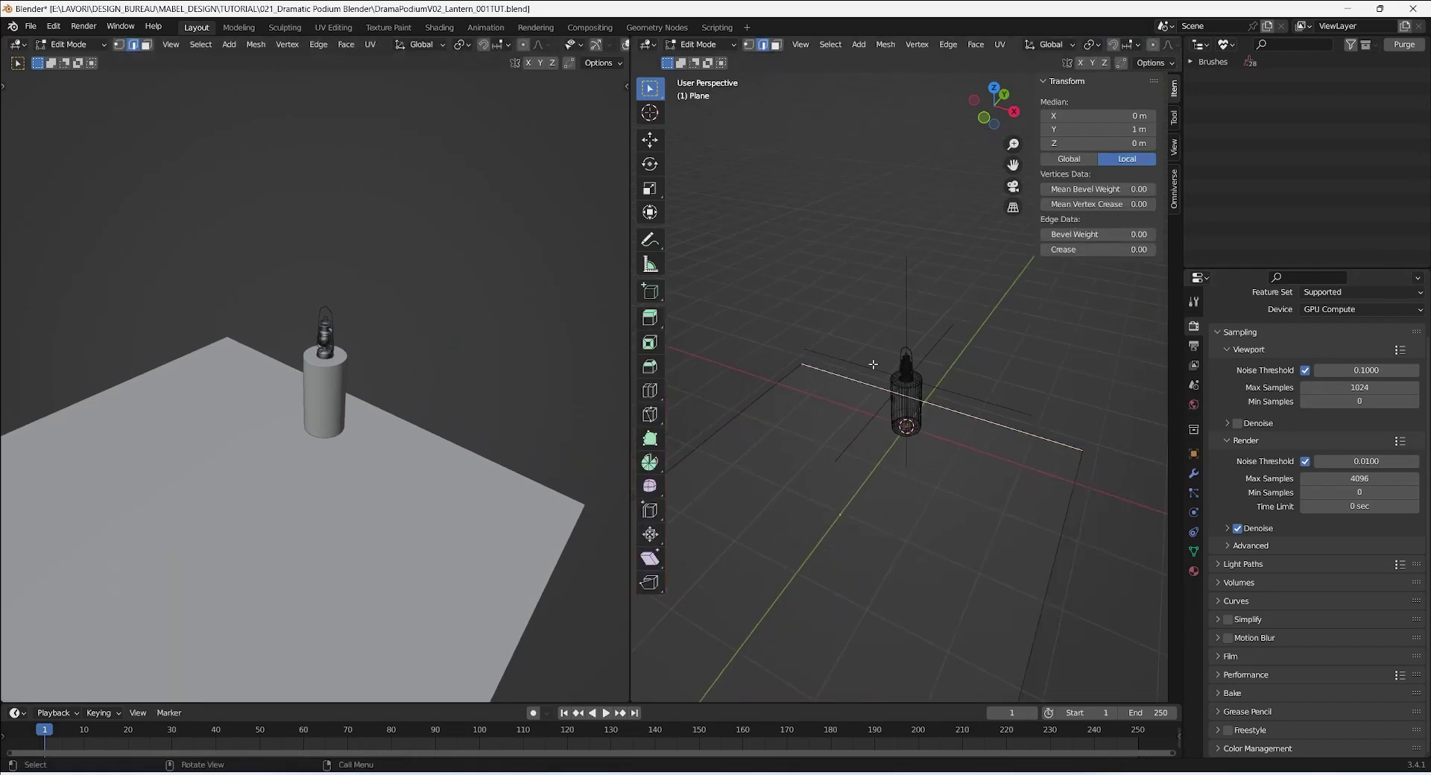
key("g")
key("z")
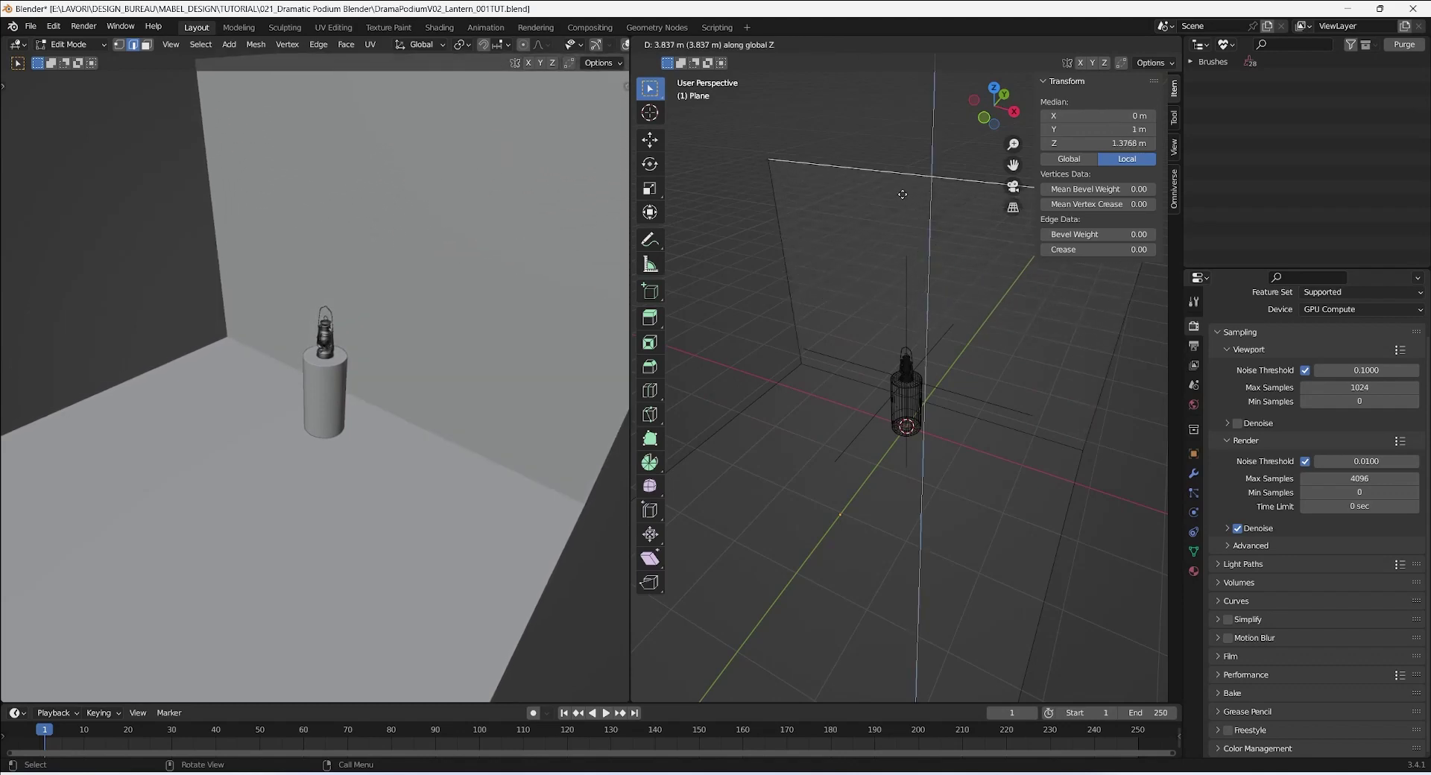
left_click(894, 169)
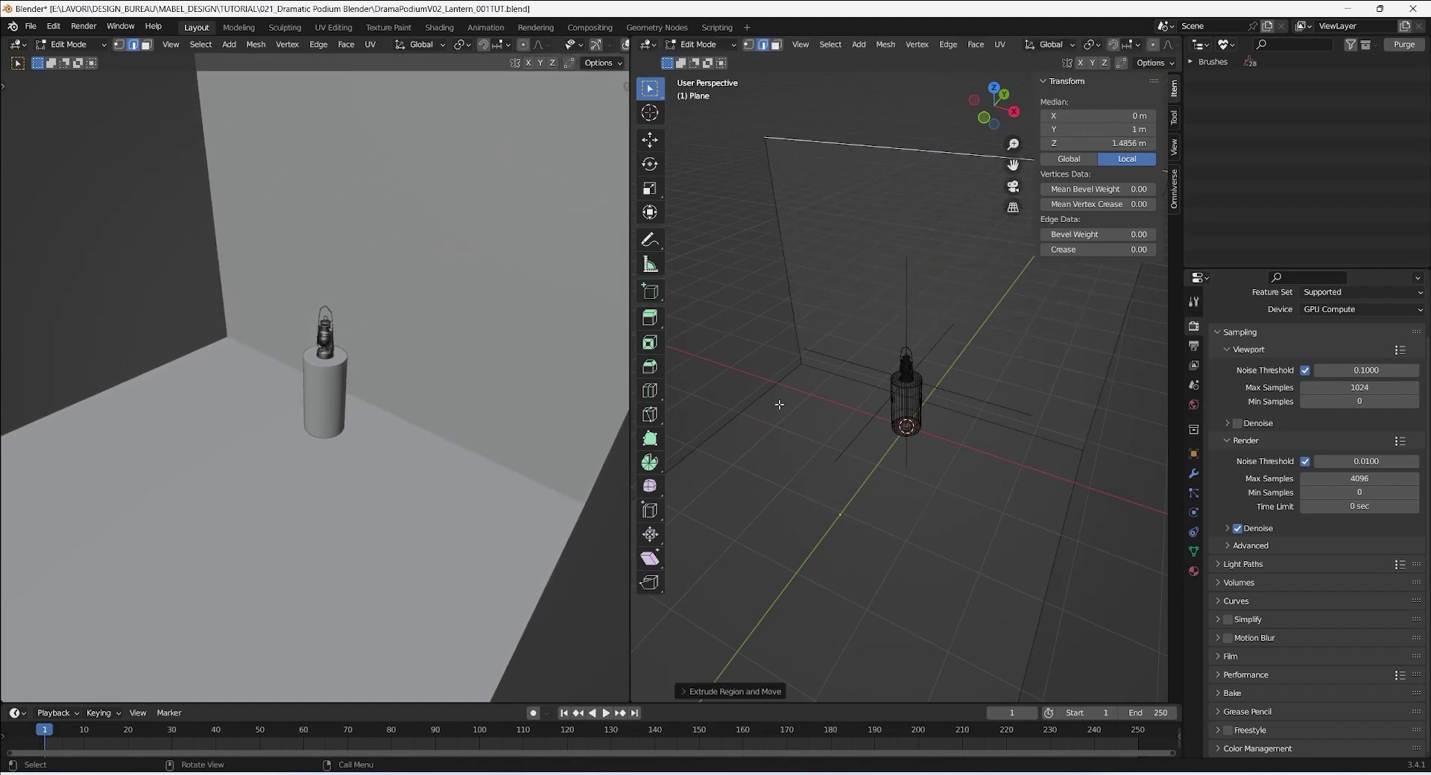
key("Tab")
left_click(177, 238)
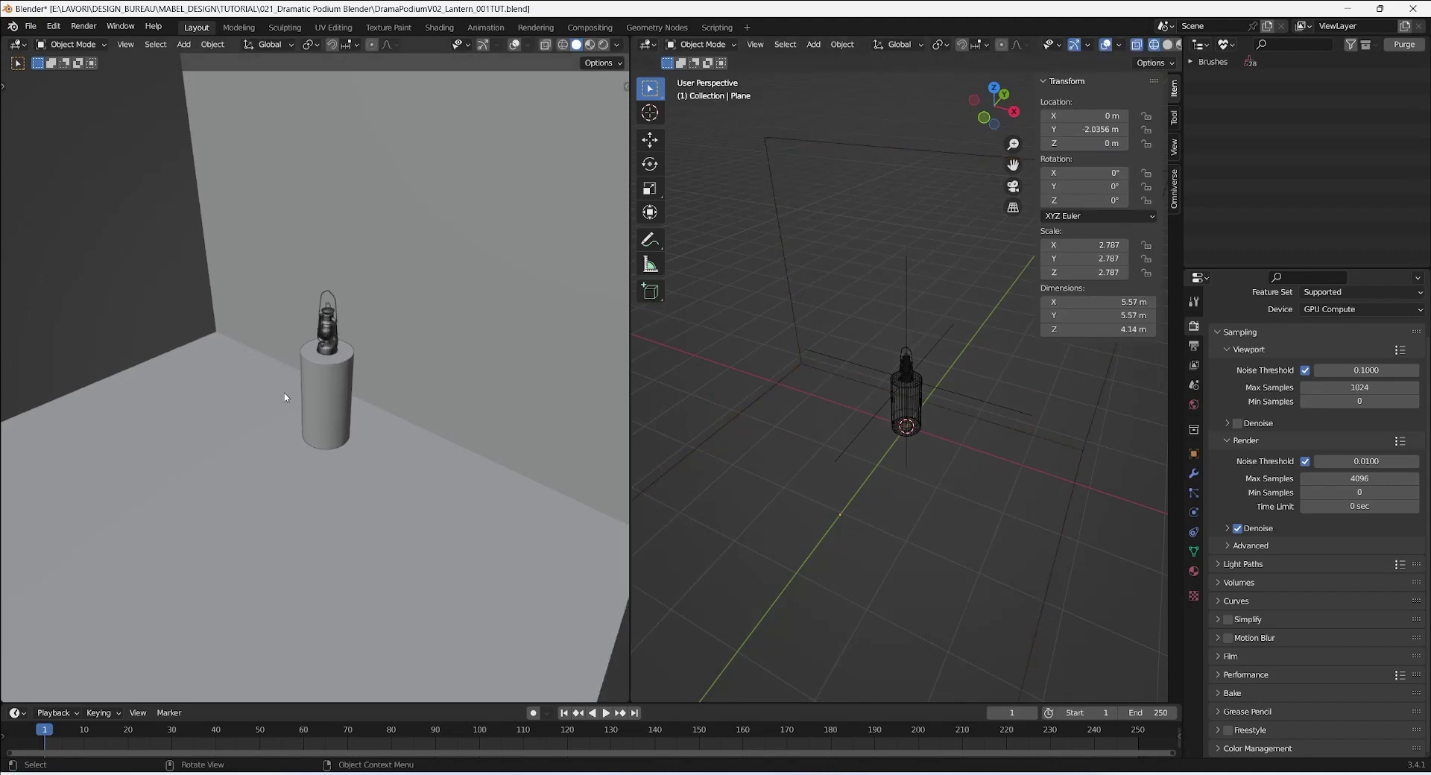
Shift the floor-and-wall backdrop about 0.4 m further along the negative Y axis.
middle_click_drag(287, 399, 410, 461)
left_click(359, 546)
key("g")
key("y")
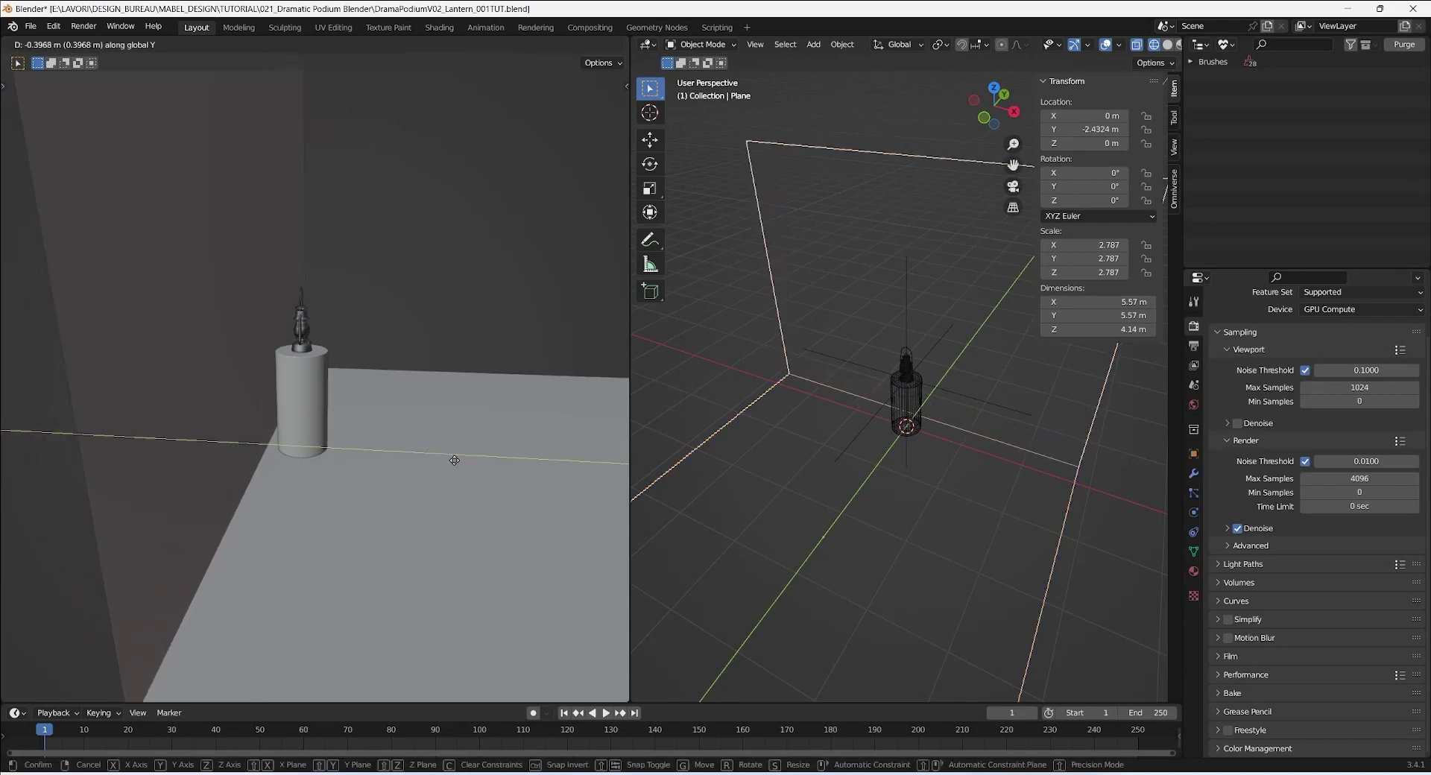
left_click(454, 460)
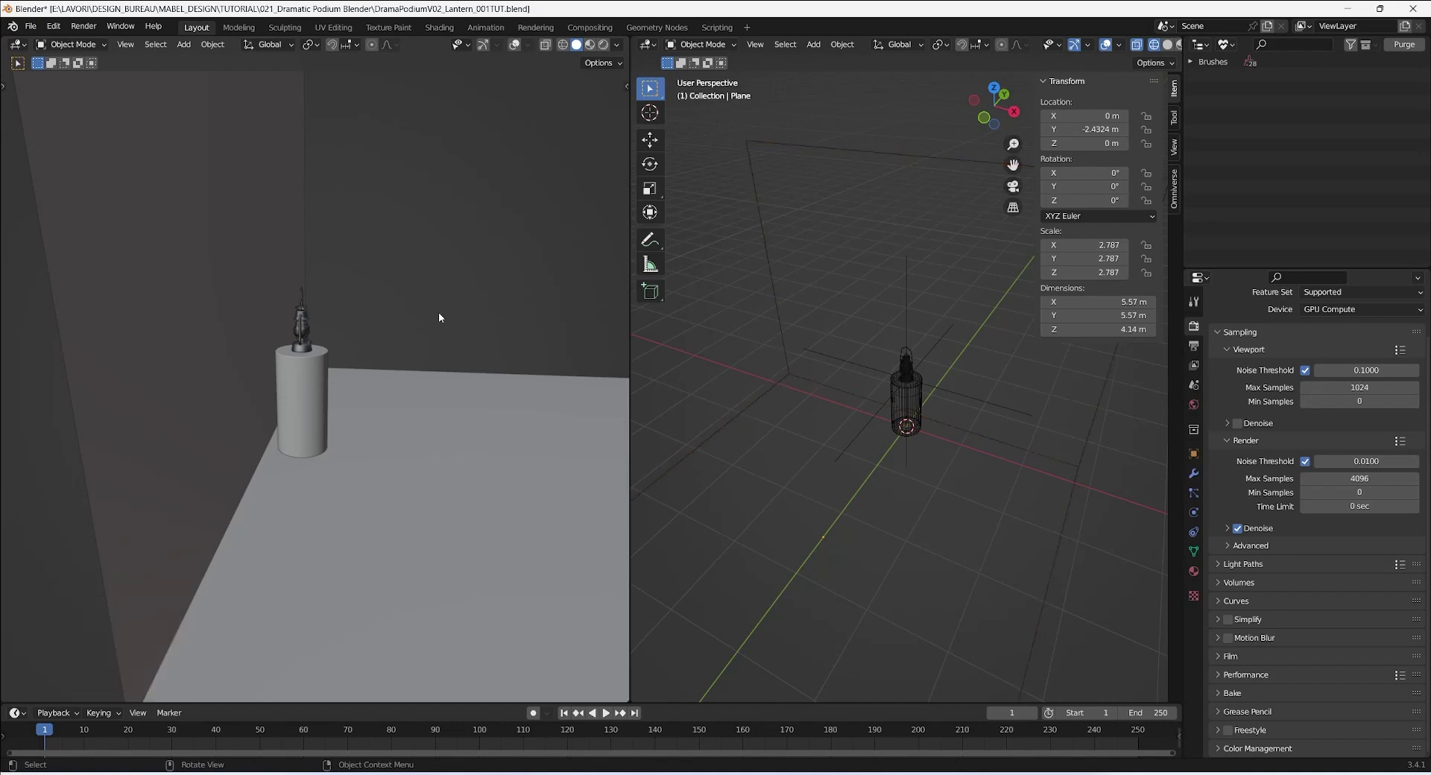
Add a camera to the scene and look through it in the solid-shaded viewport.
middle_click_drag(438, 312, 290, 409)
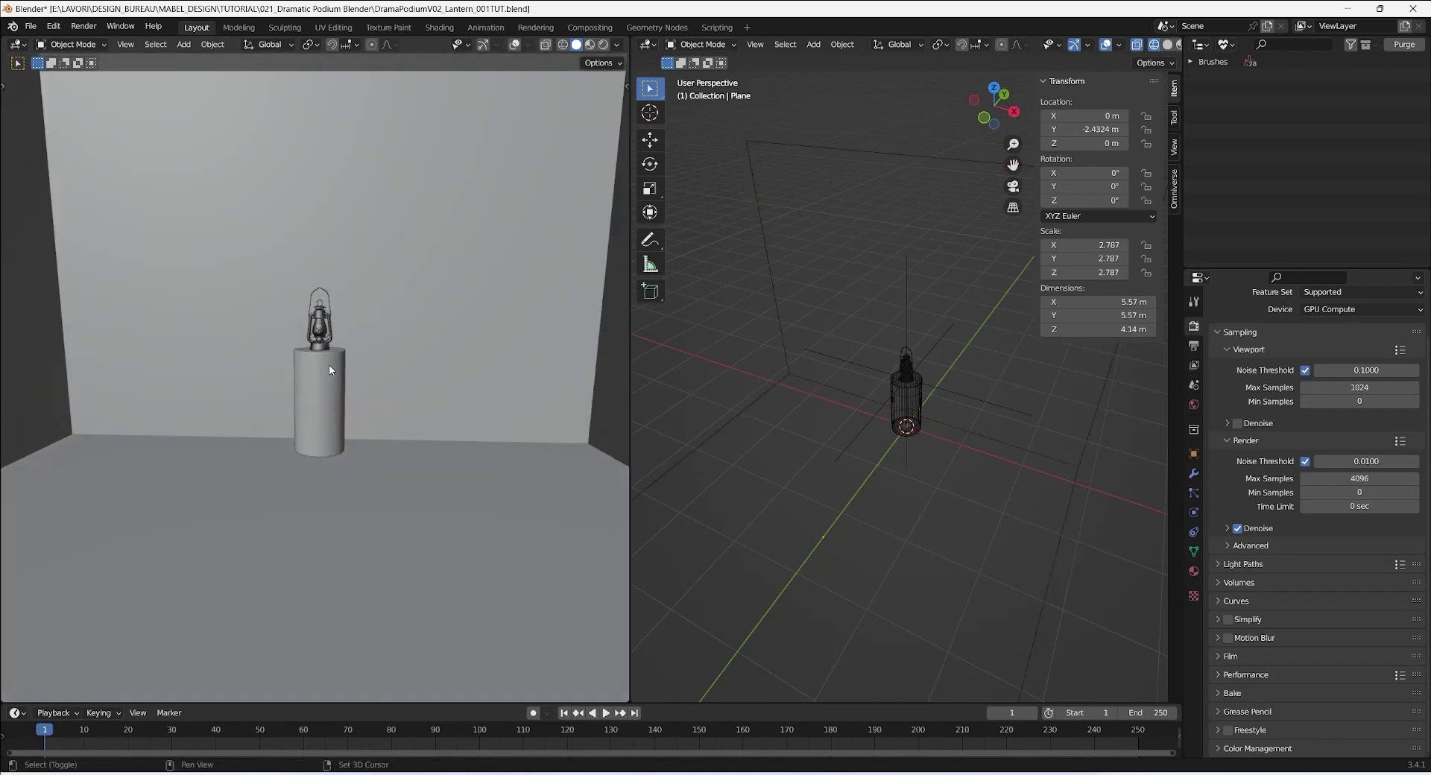
key("shift+a")
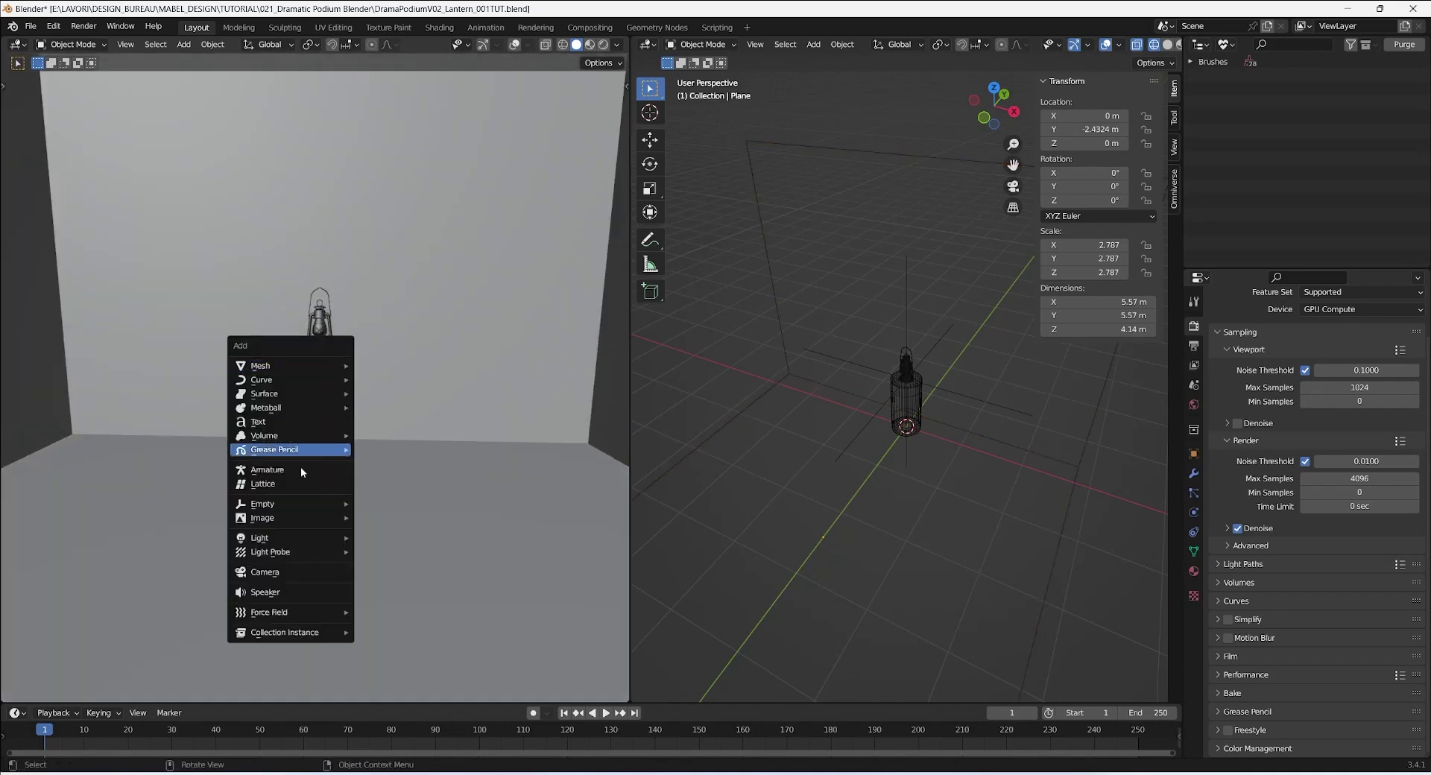
left_click(295, 573)
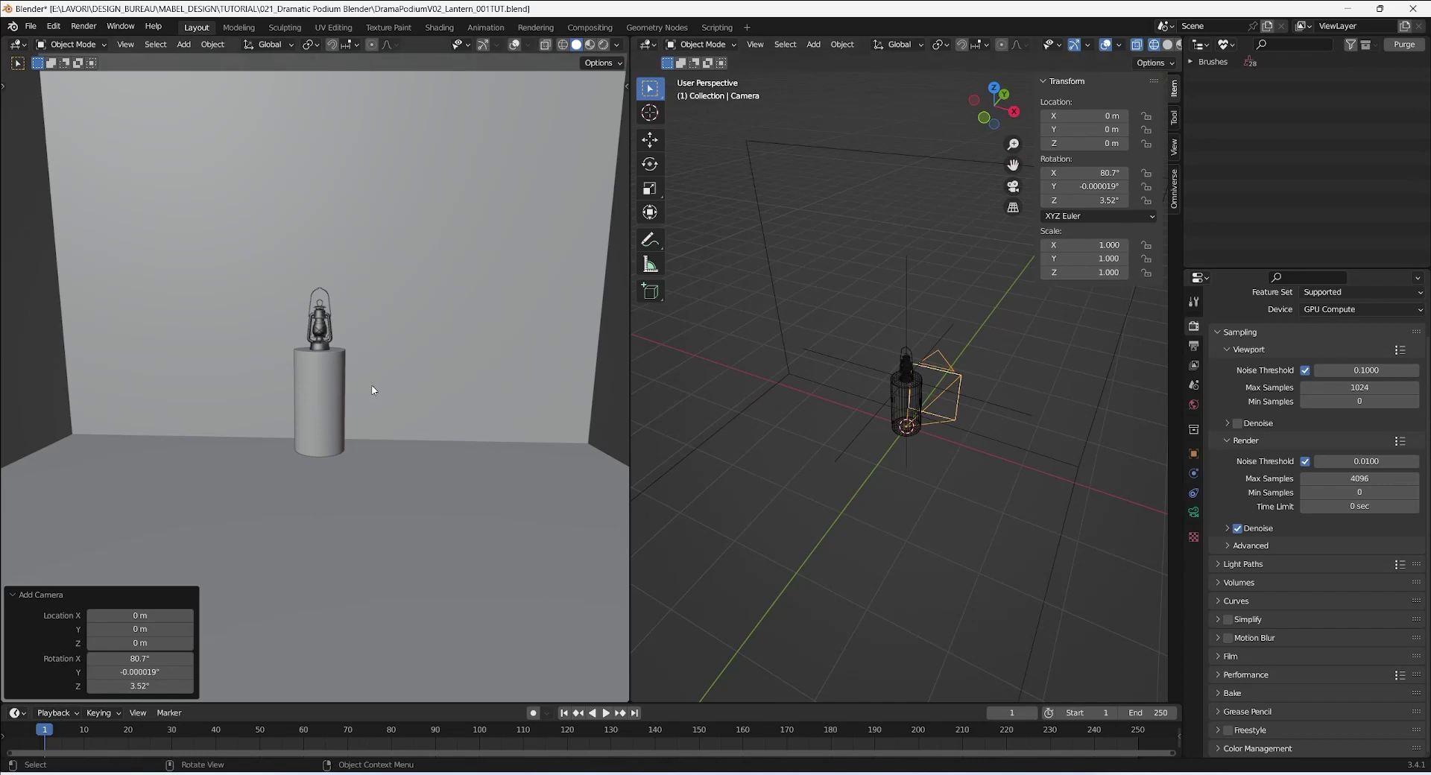
key("KP_0")
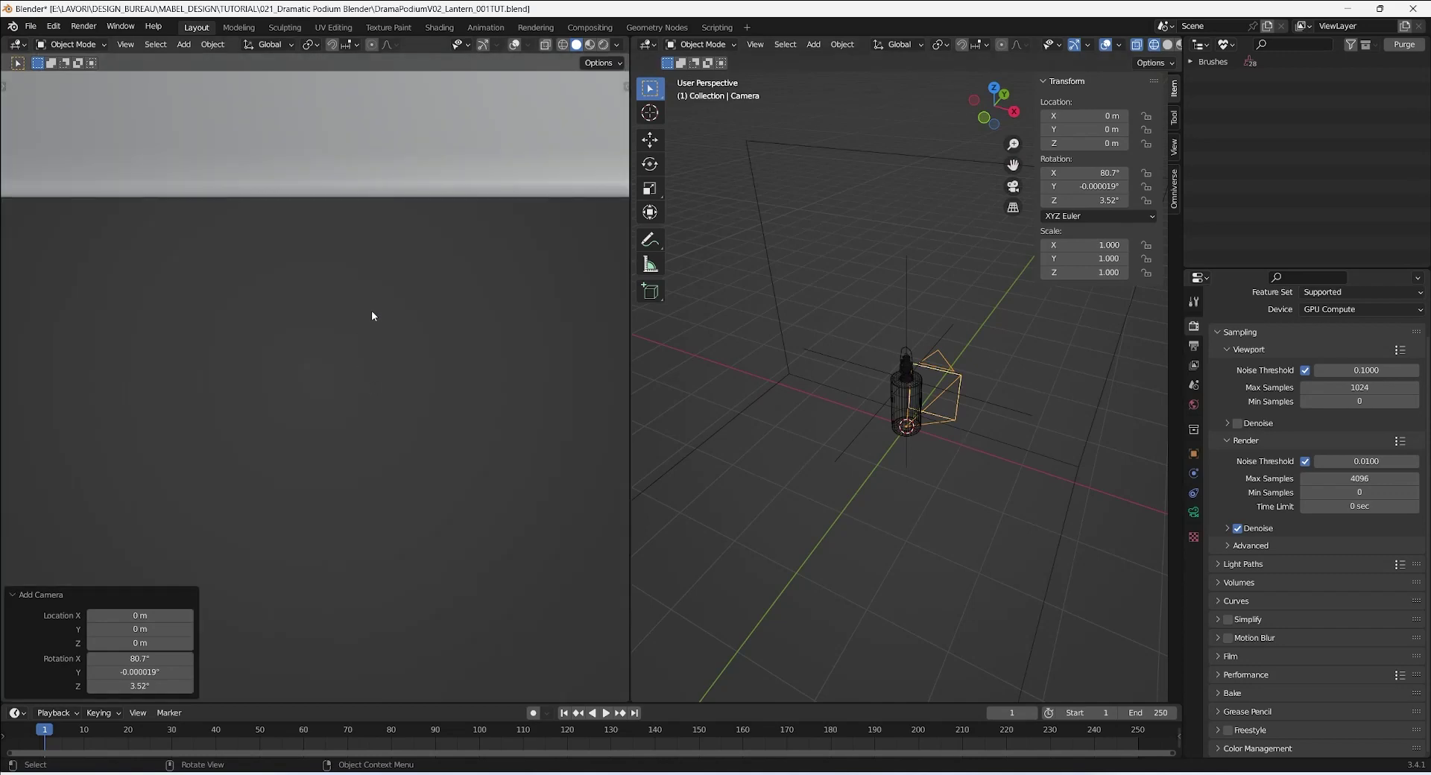
Move the camera about 2.3 m along negative Y and raise it about 1.54 m along Z.
key("g")
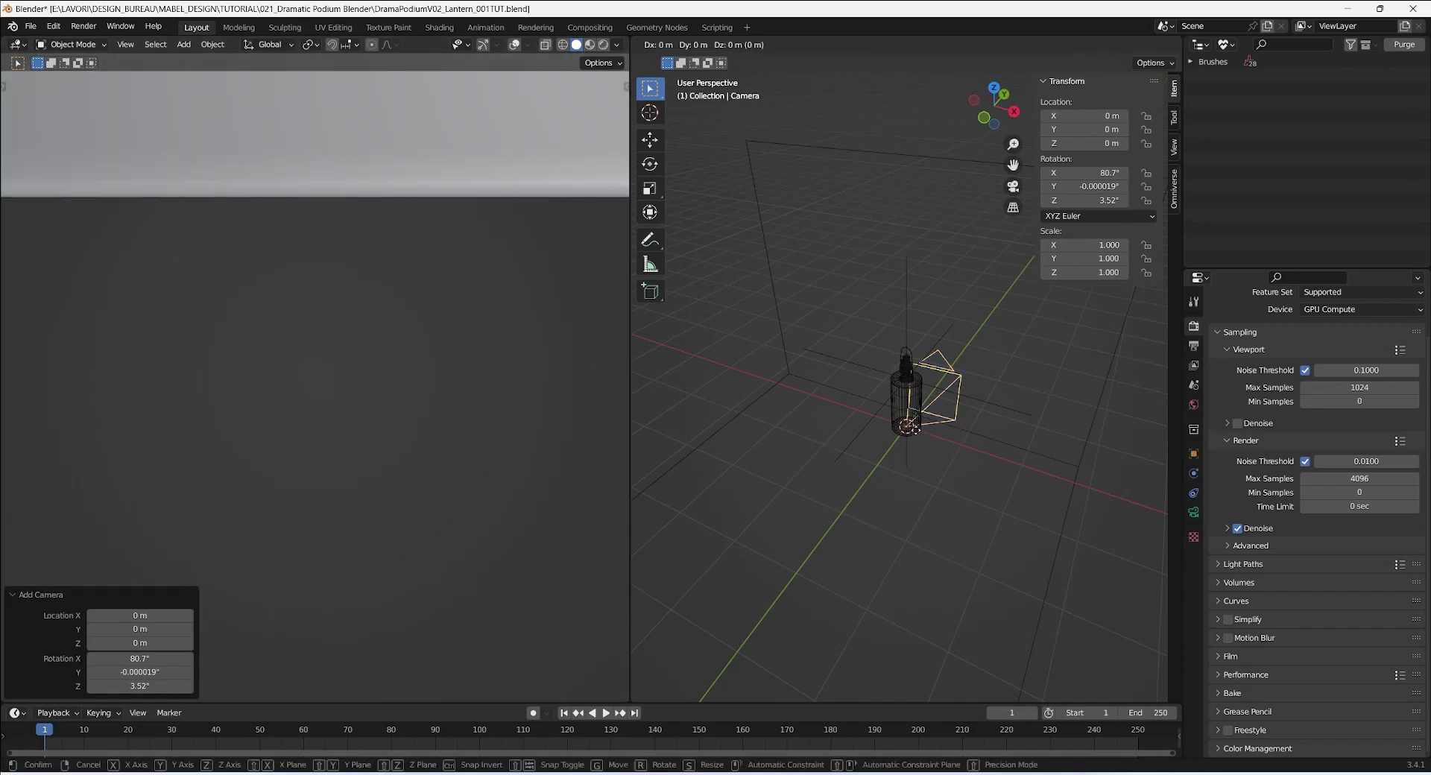
key("y")
left_click(860, 555)
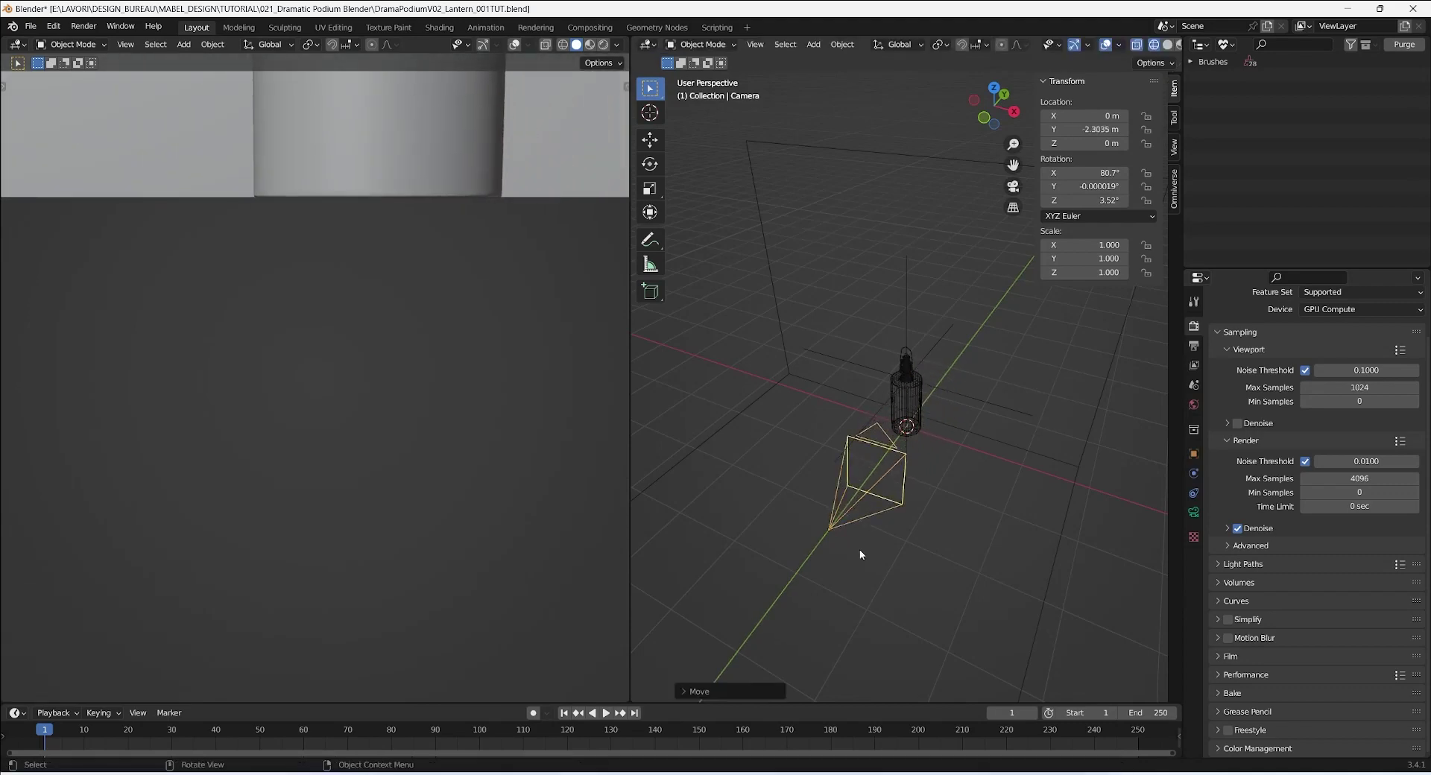
key("g")
key("z")
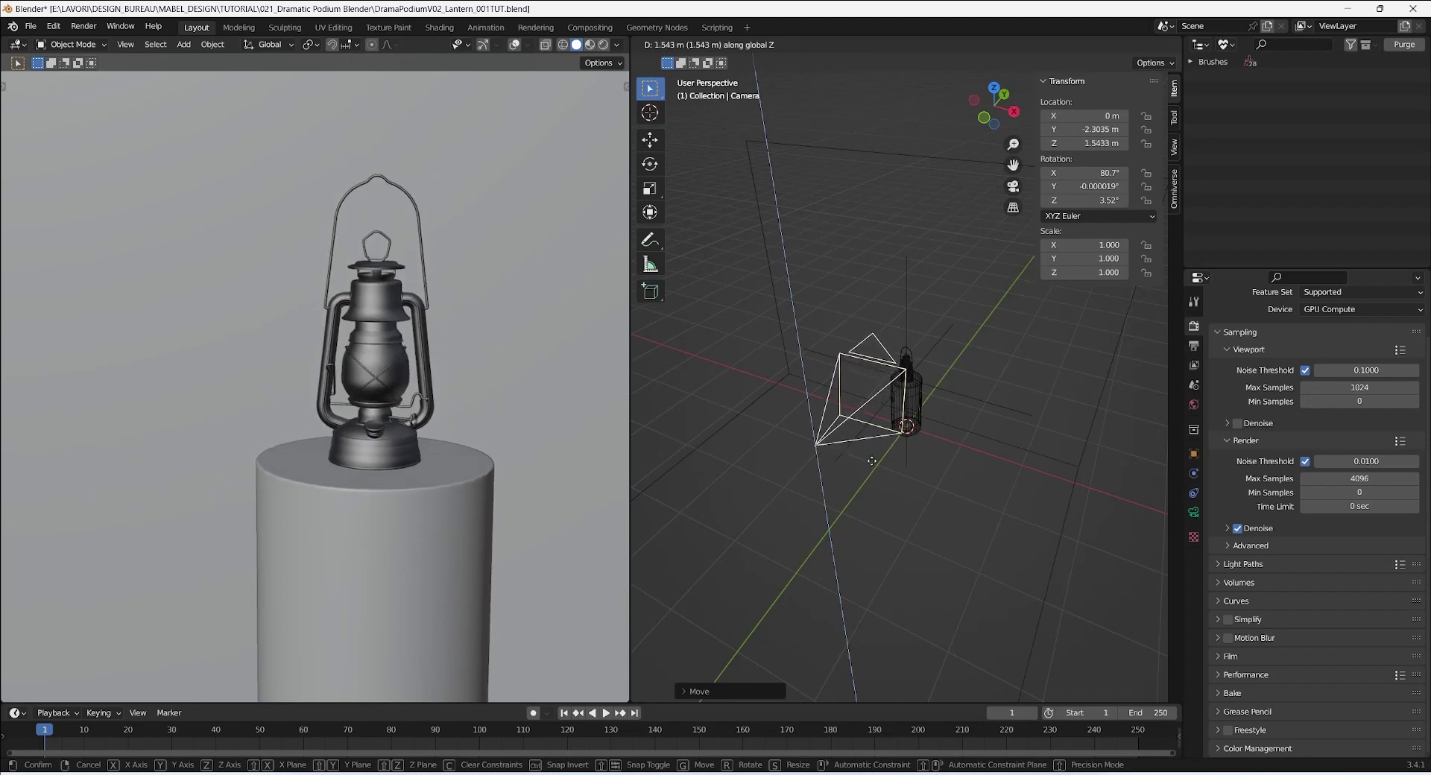
left_click(1028, 372)
Set the camera's rotation to X 90°, Y 0° and Z 0°.
left_click(1096, 170)
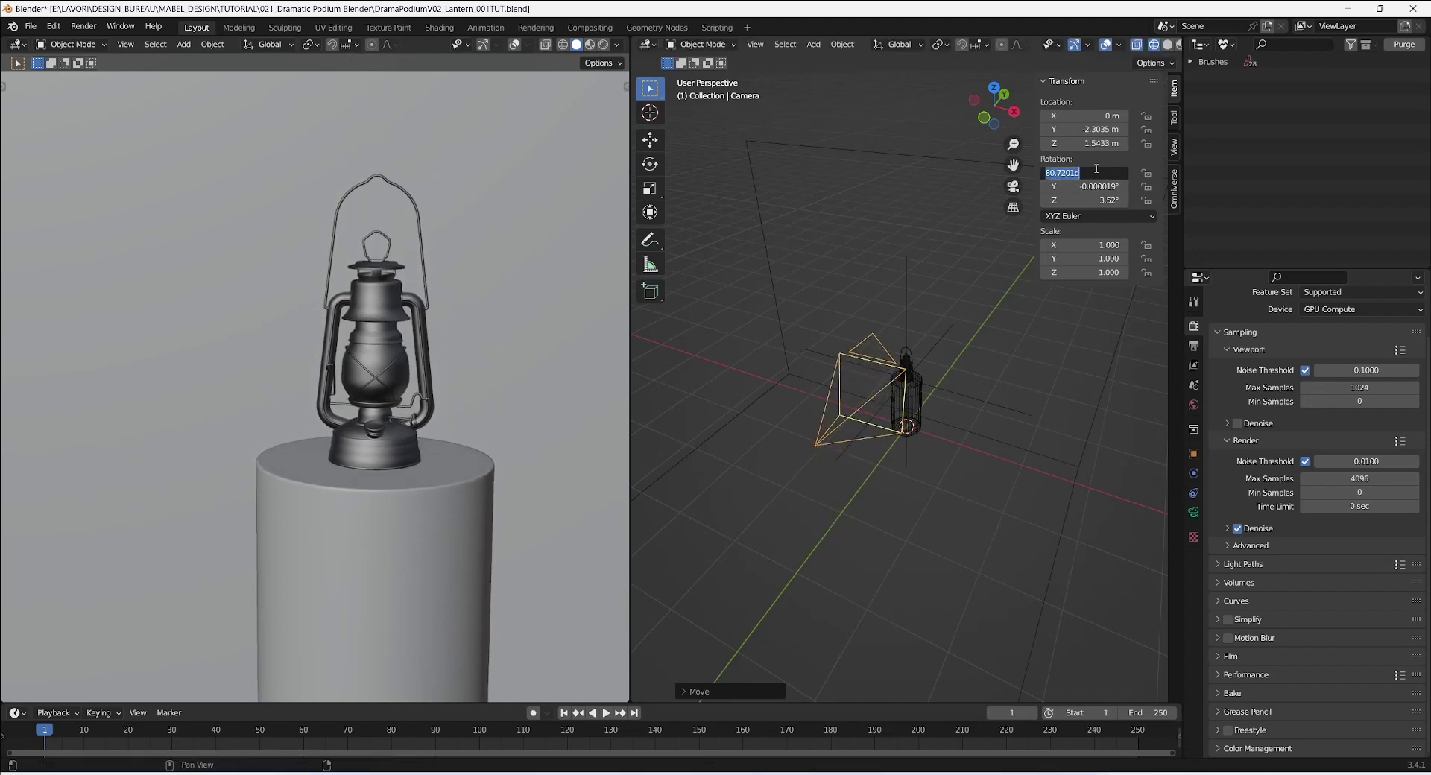
type("90")
key("Return")
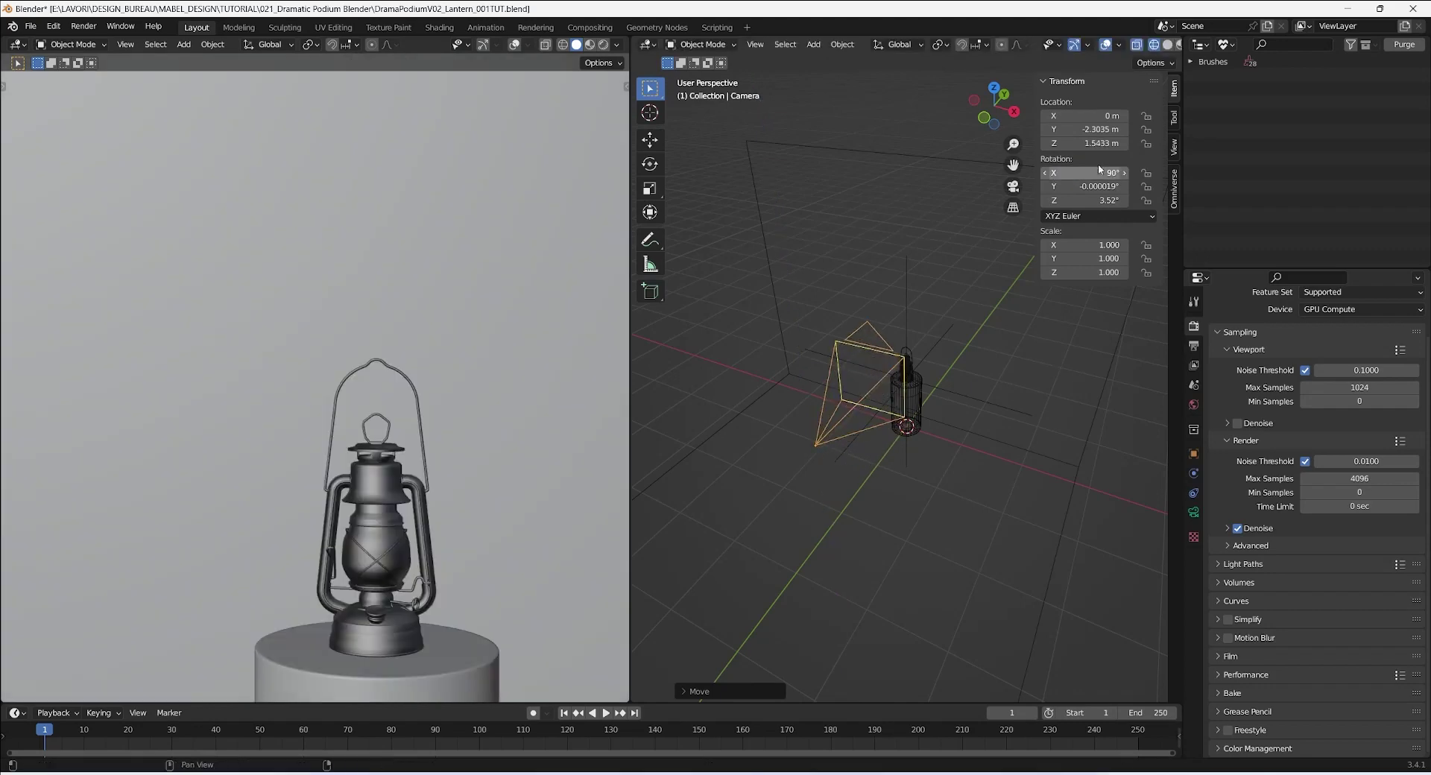
left_click(1097, 187)
type("0")
key("Return")
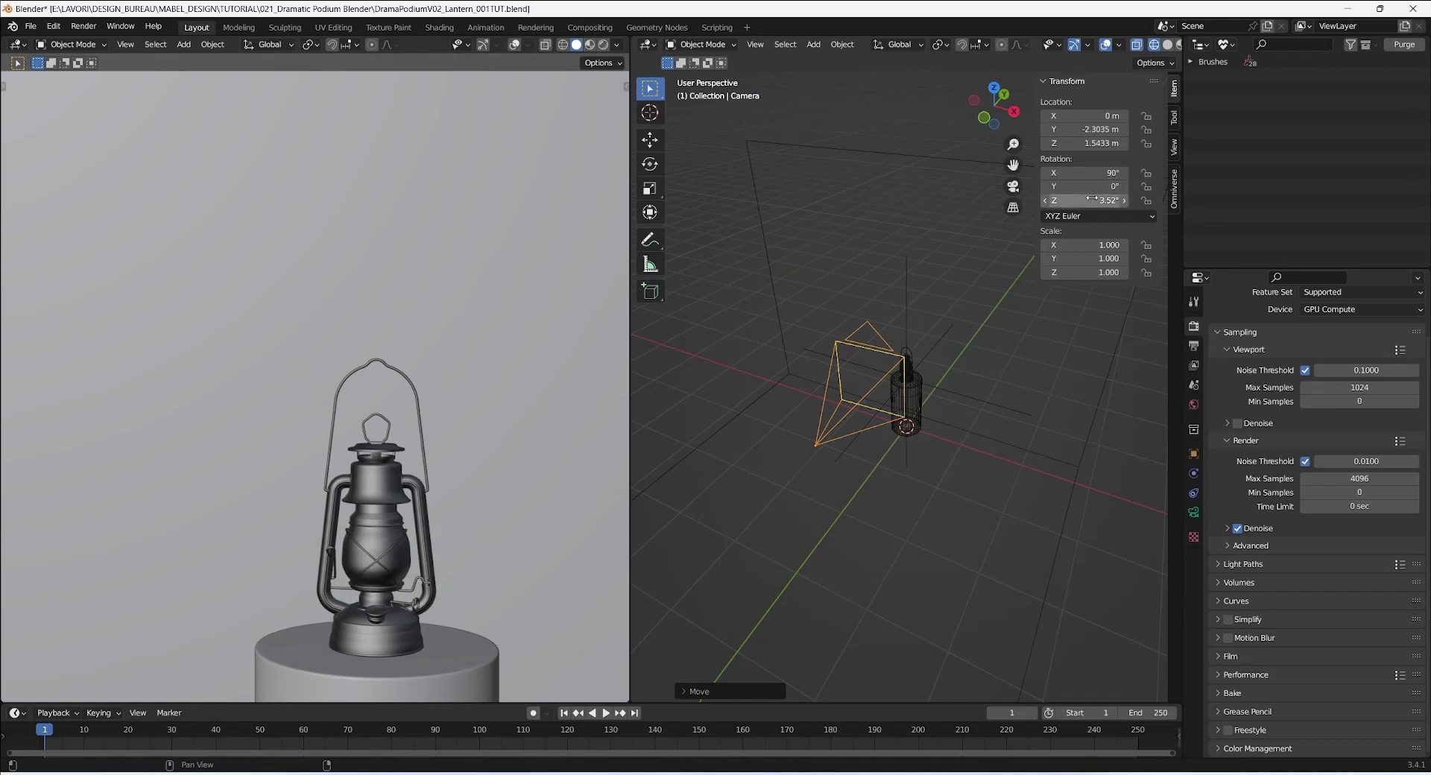
left_click(1110, 200)
type("0")
key("Return")
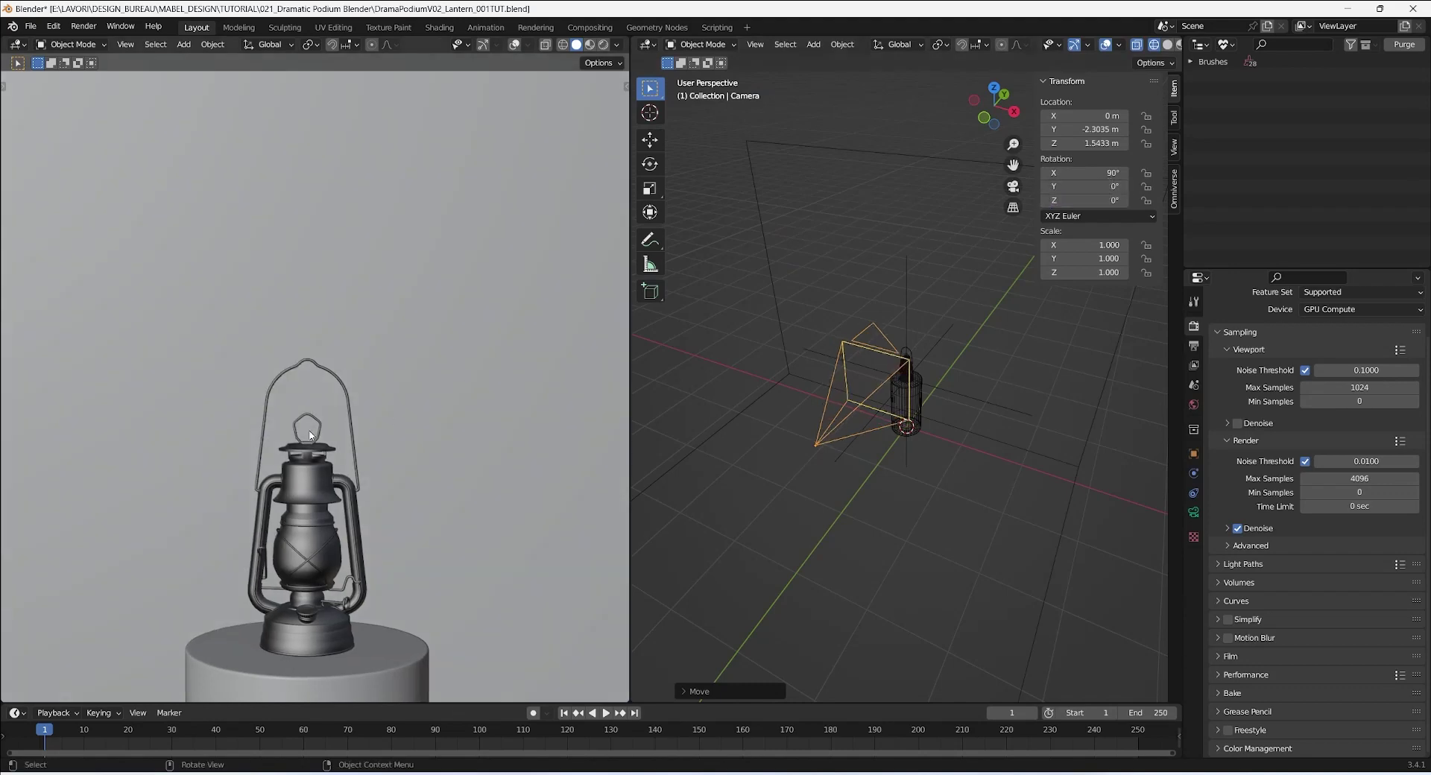
Lower the camera about 0.27 m along Z to frame the lantern.
key("g")
key("z")
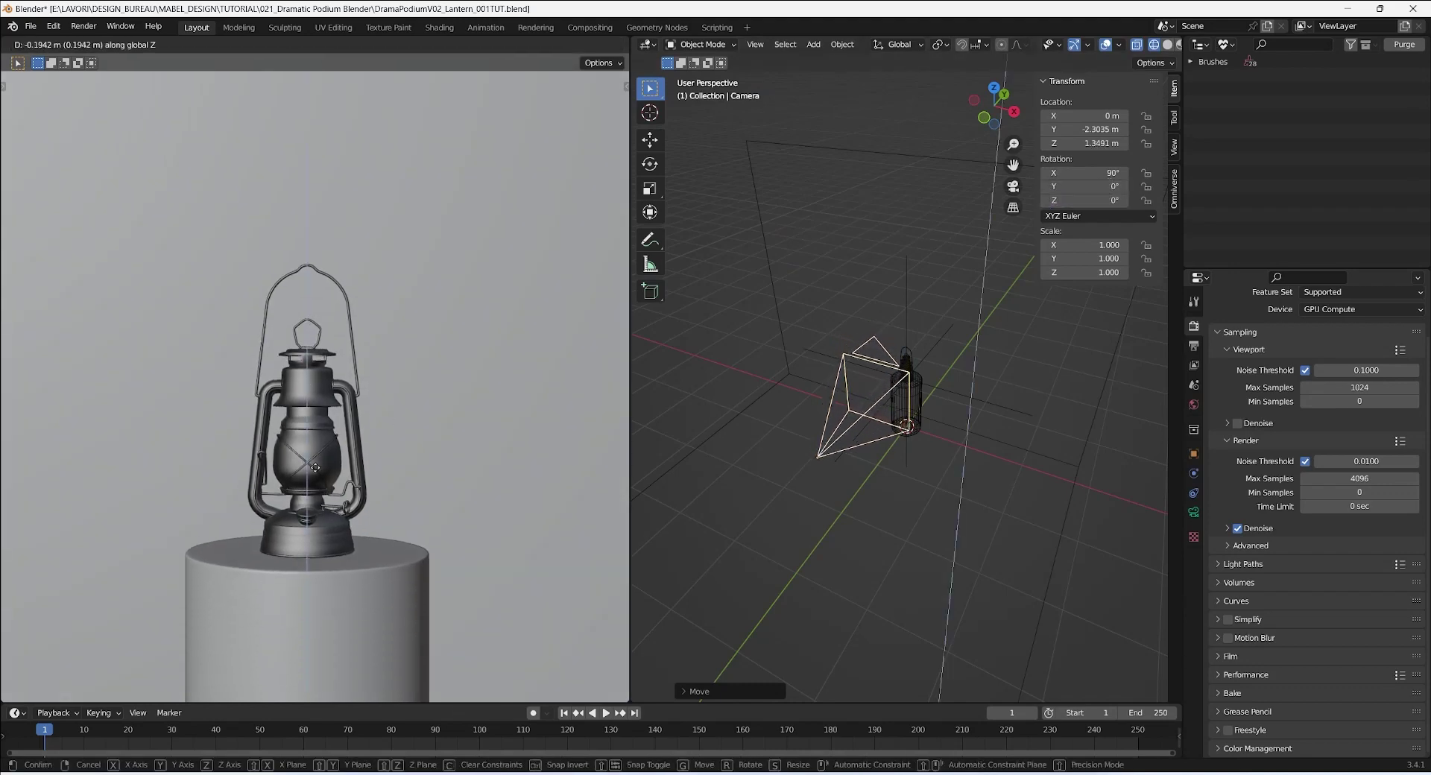
left_click(315, 481)
scroll(383, 425, "down", 5)
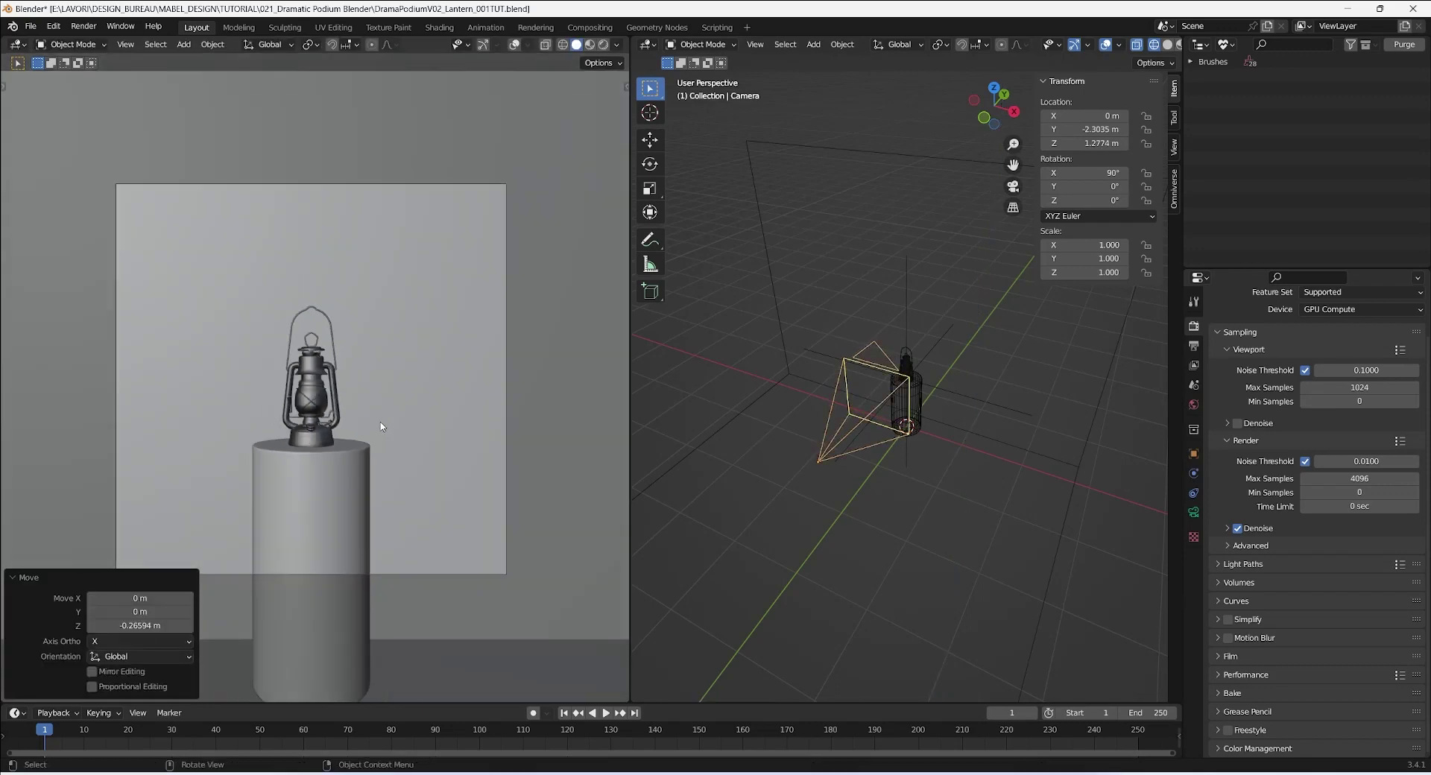
scroll(225, 305, "up", 2)
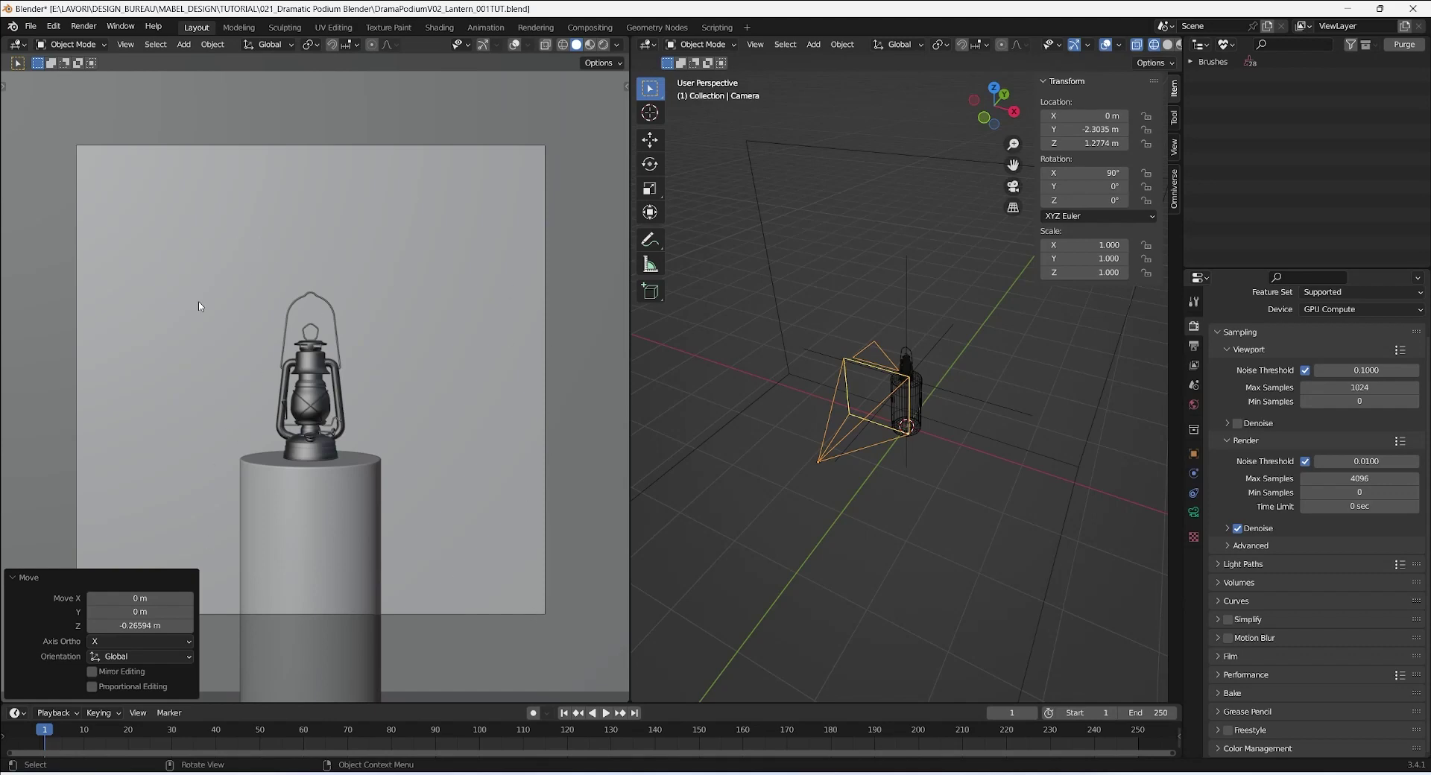
Set the camera's focal length to 105 mm.
left_click(1192, 512)
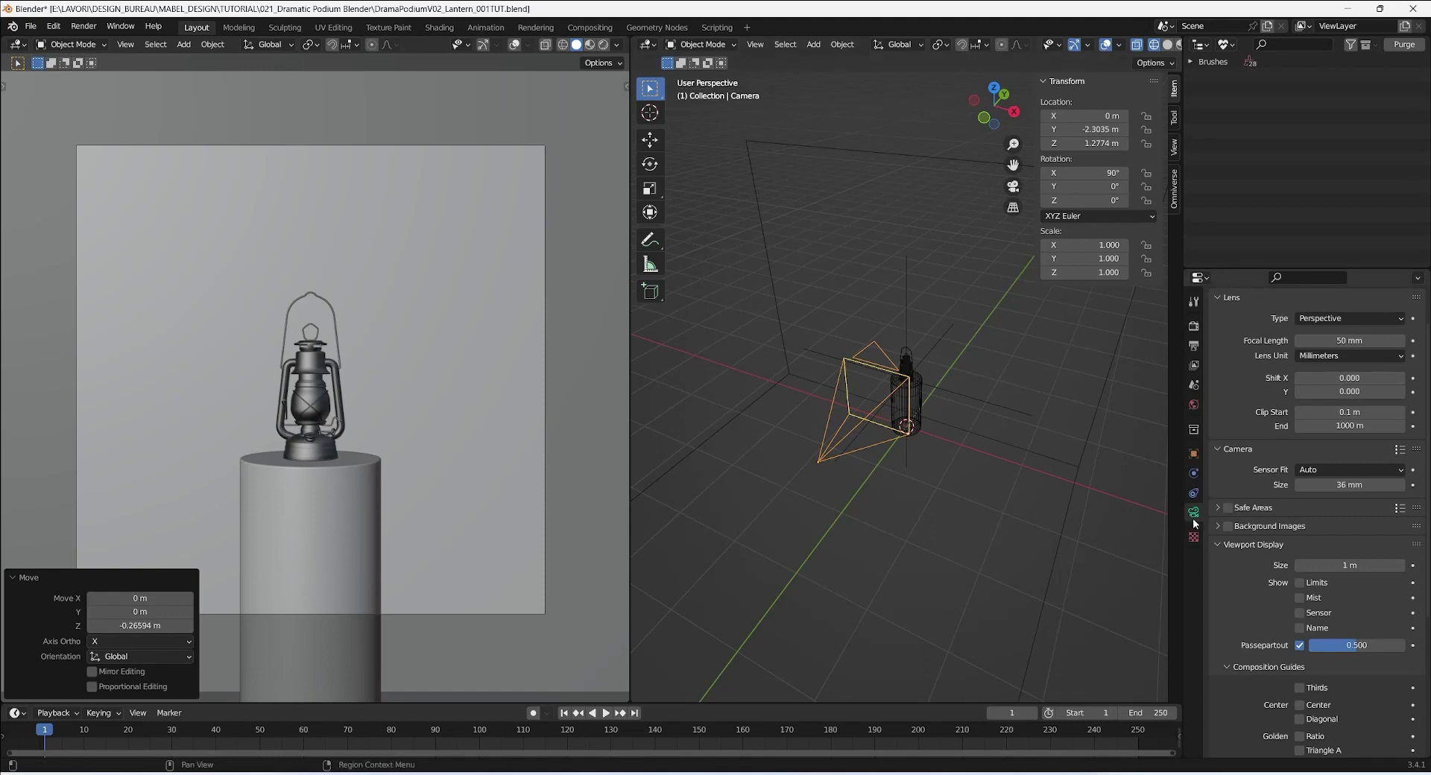
left_click(1355, 341)
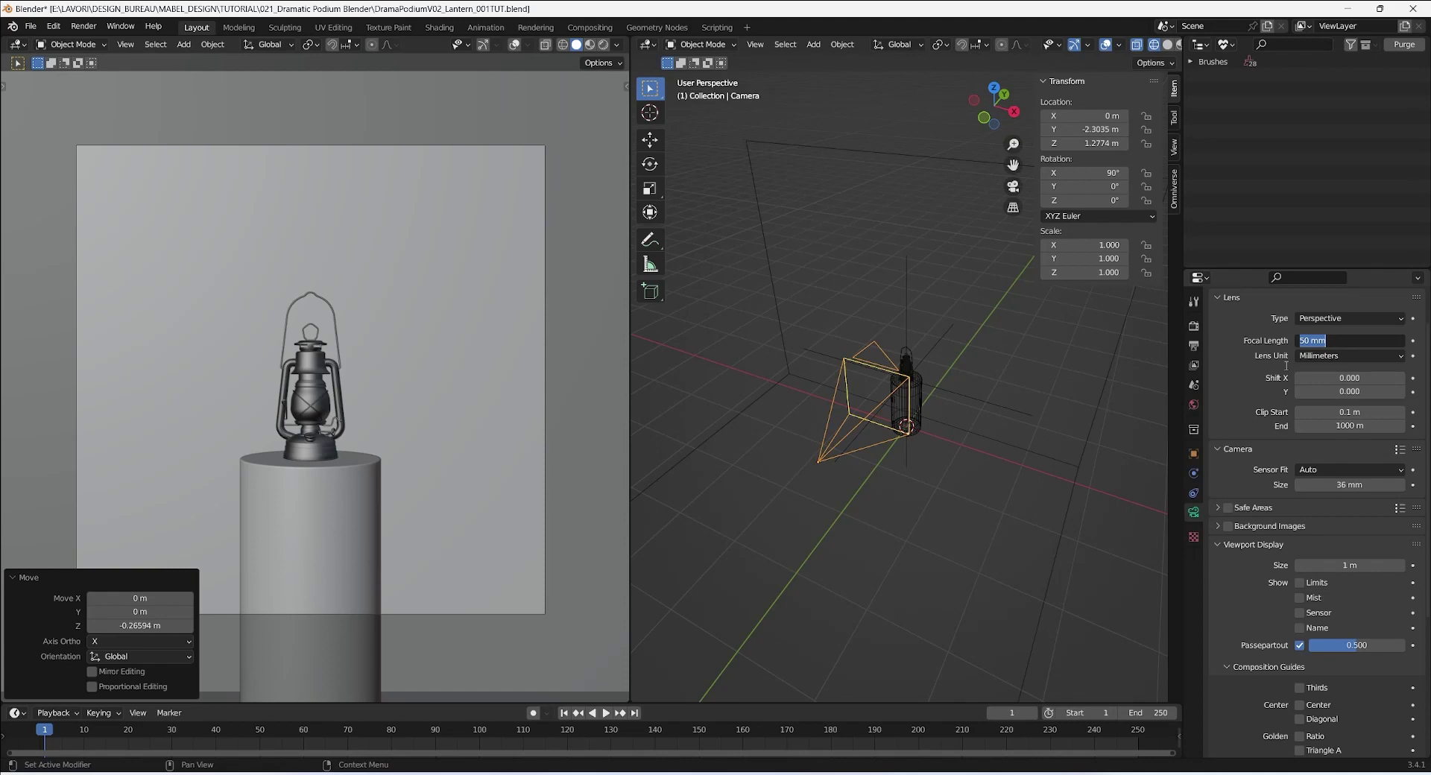
type("105")
key("Return")
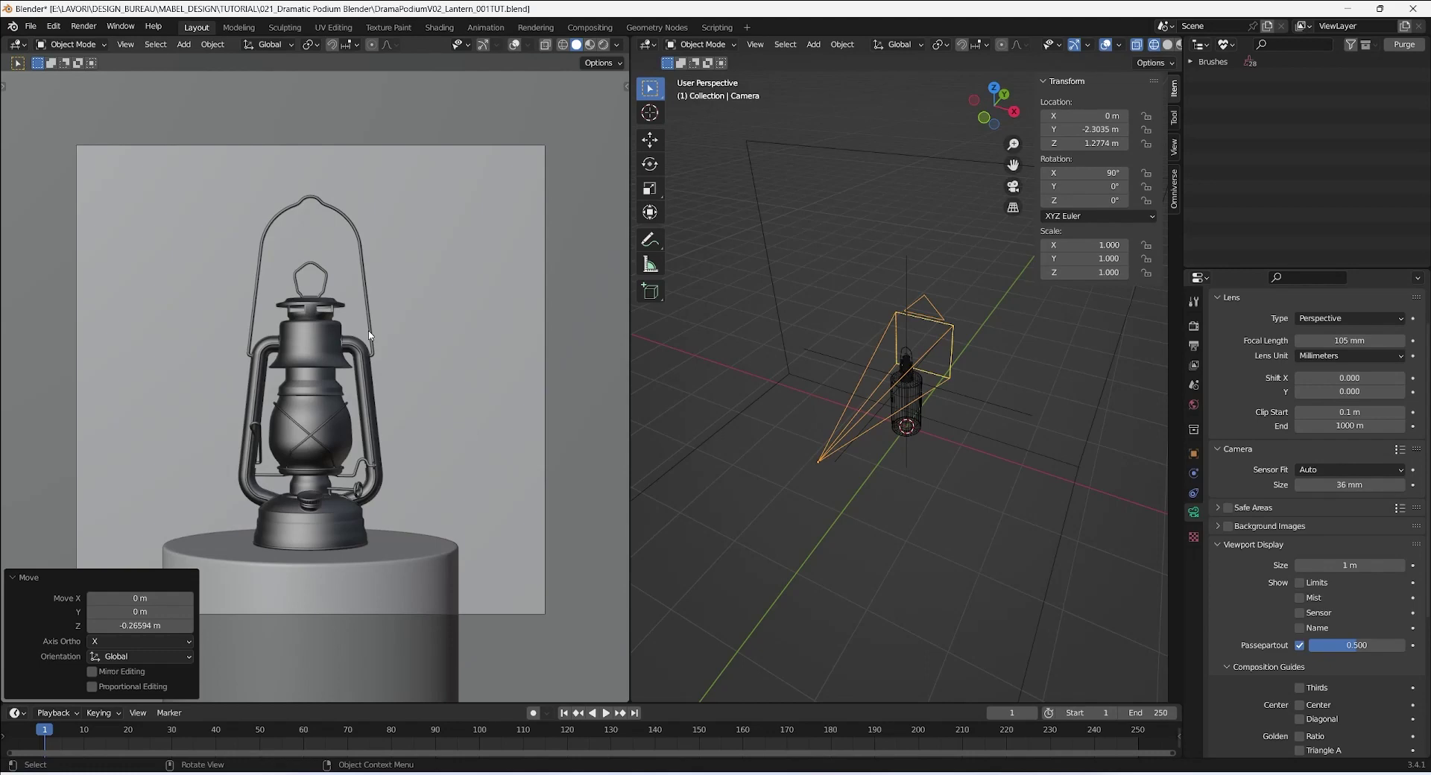
Move the camera back from the lantern about 0.34 m along its local Z axis.
key("g")
key("z")
key("z")
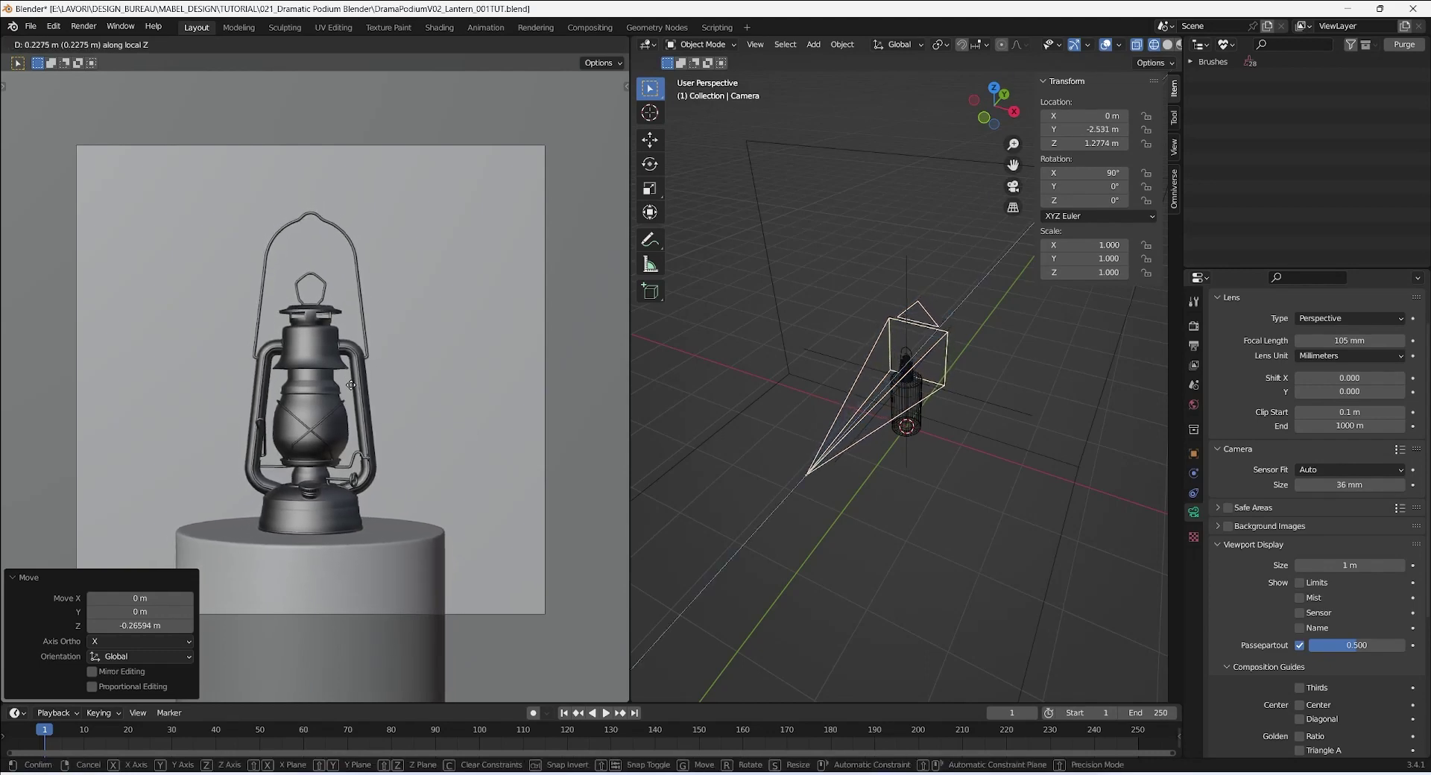
left_click(790, 498)
Enable the camera's Thirds composition guide and turn on overlays in the camera viewport.
scroll(1272, 672, "down", 2)
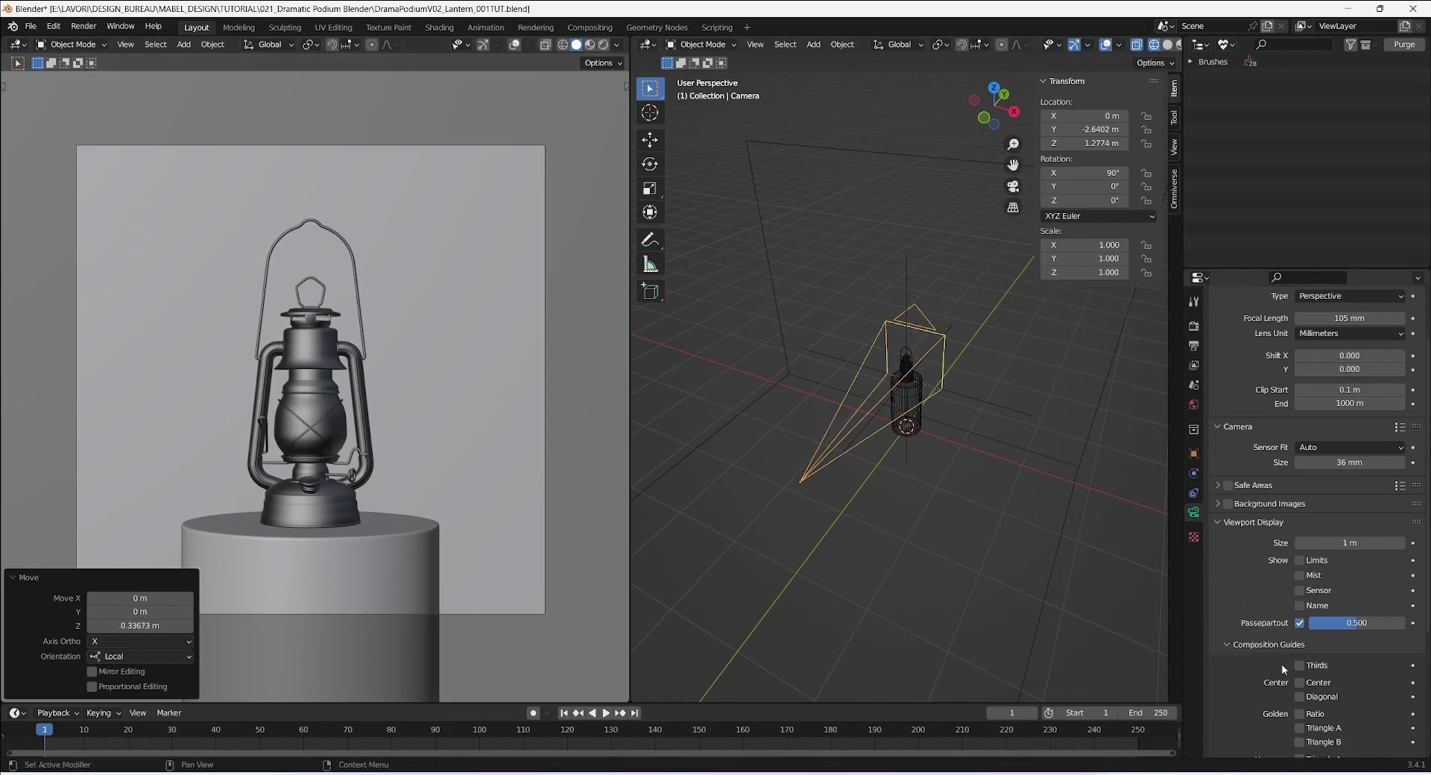
left_click(1302, 645)
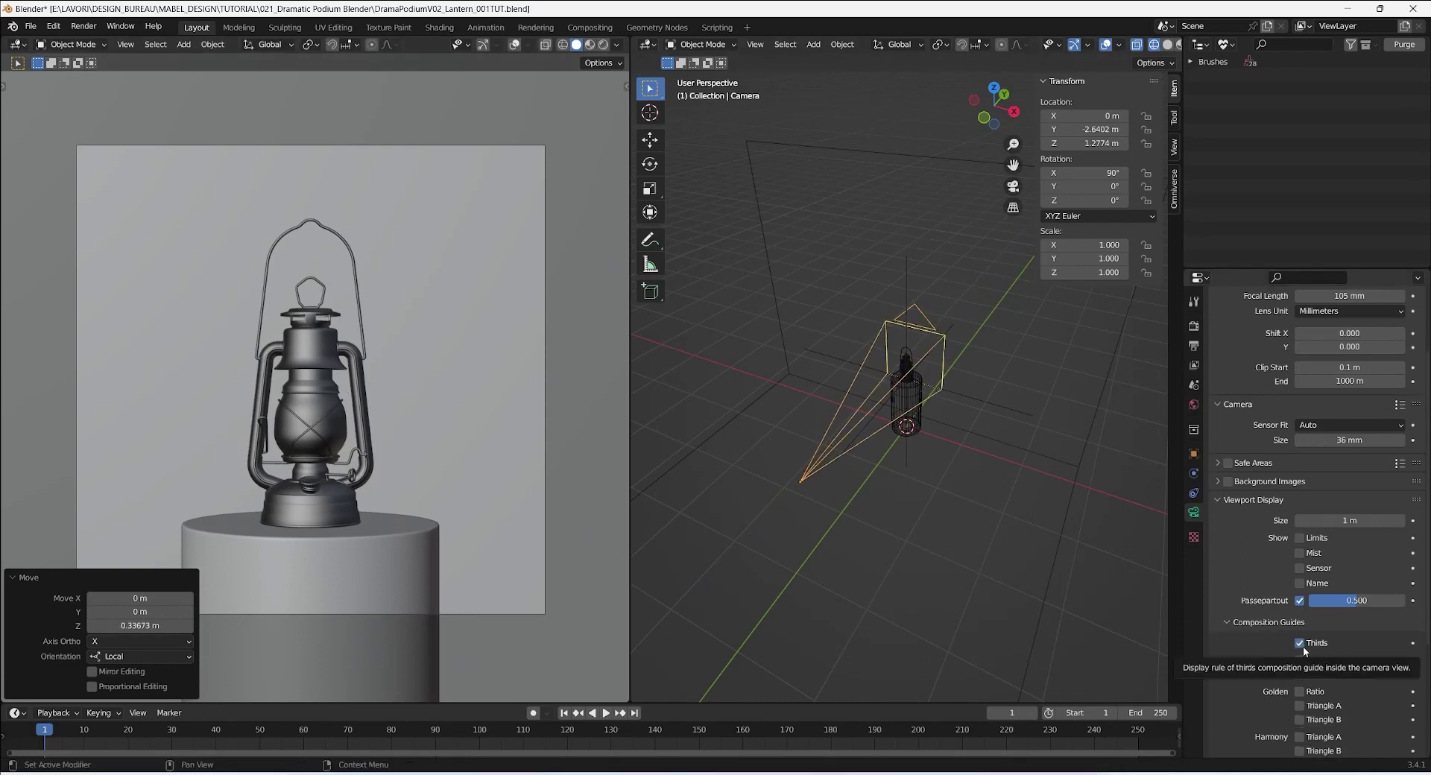
left_click(514, 46)
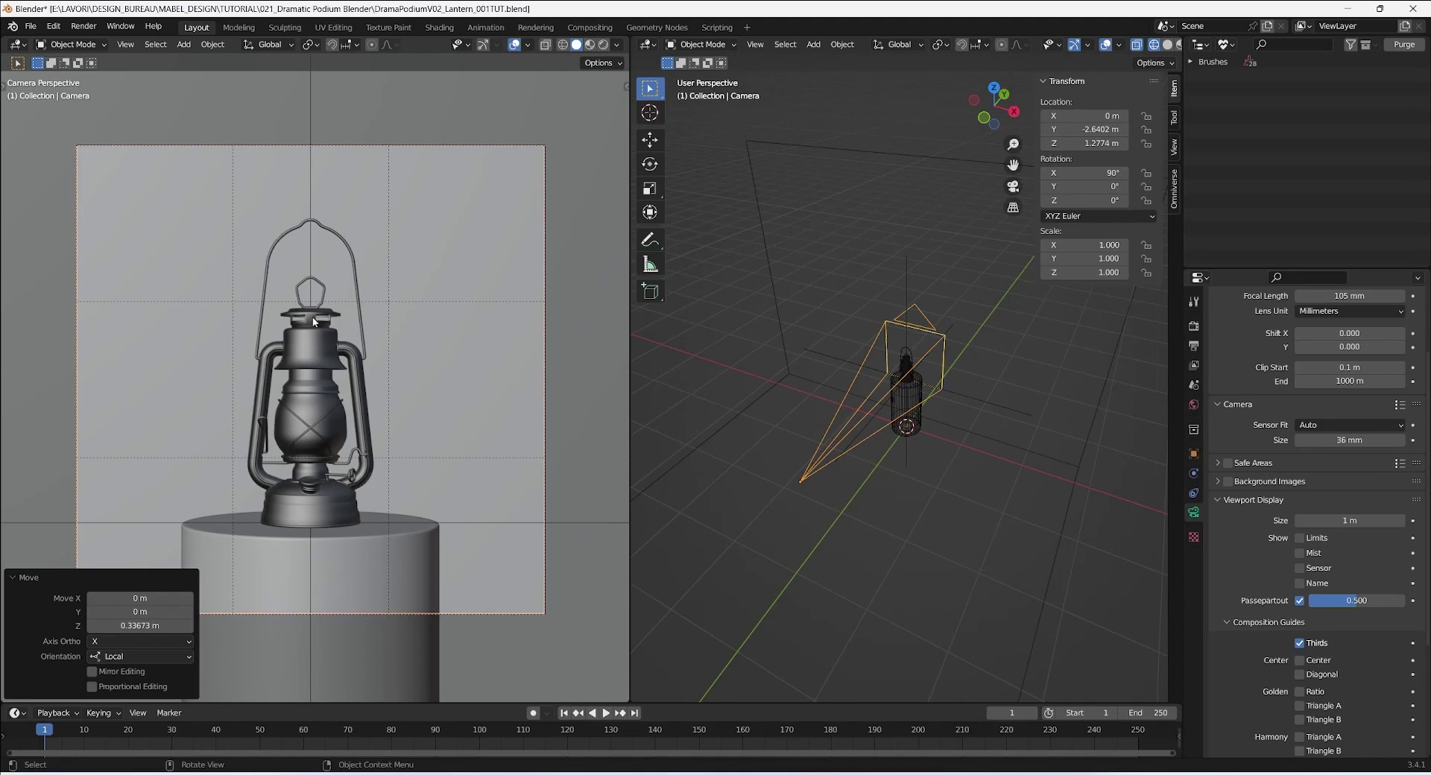
Raise the camera about 0.10 m along Z and set its vertical lens shift to about -0.130.
key("g")
key("z")
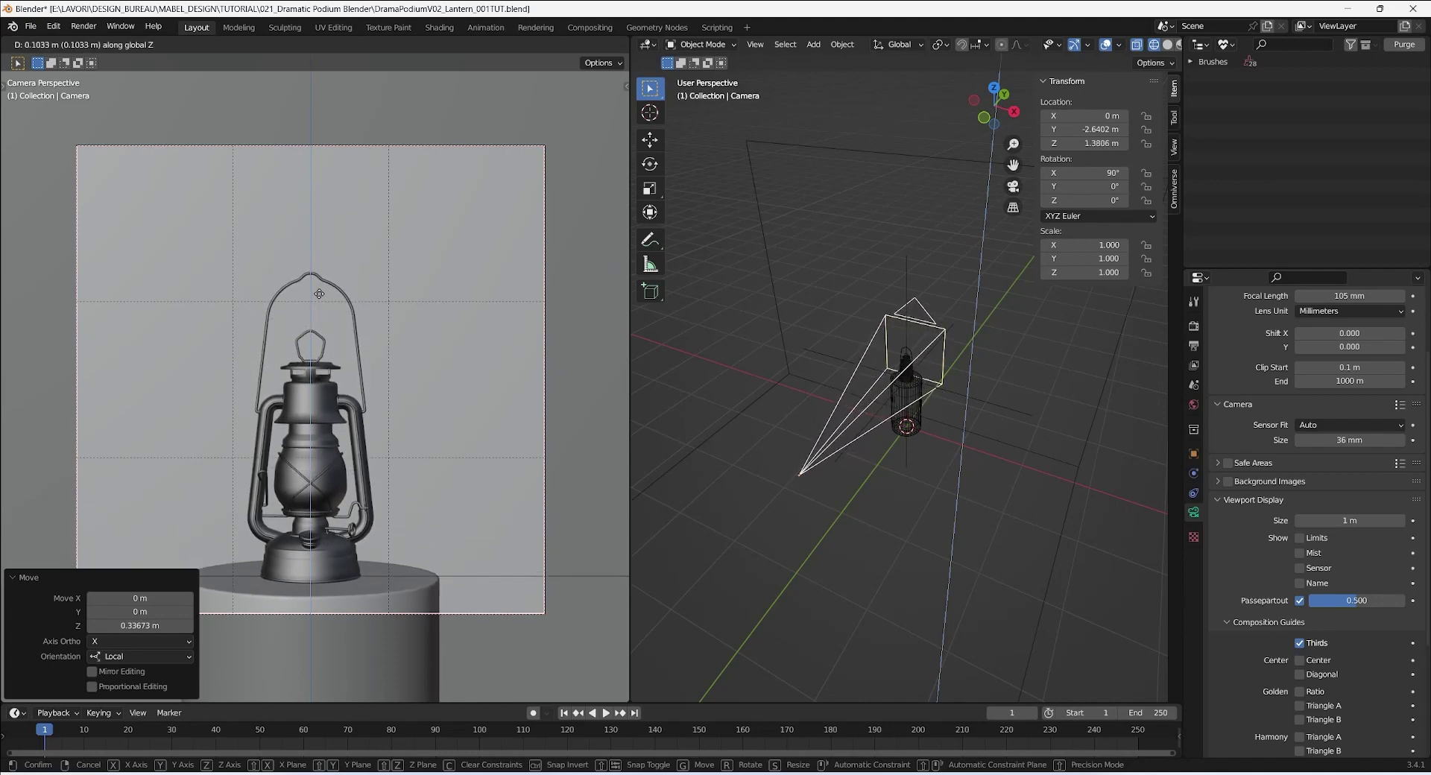
left_click(319, 293)
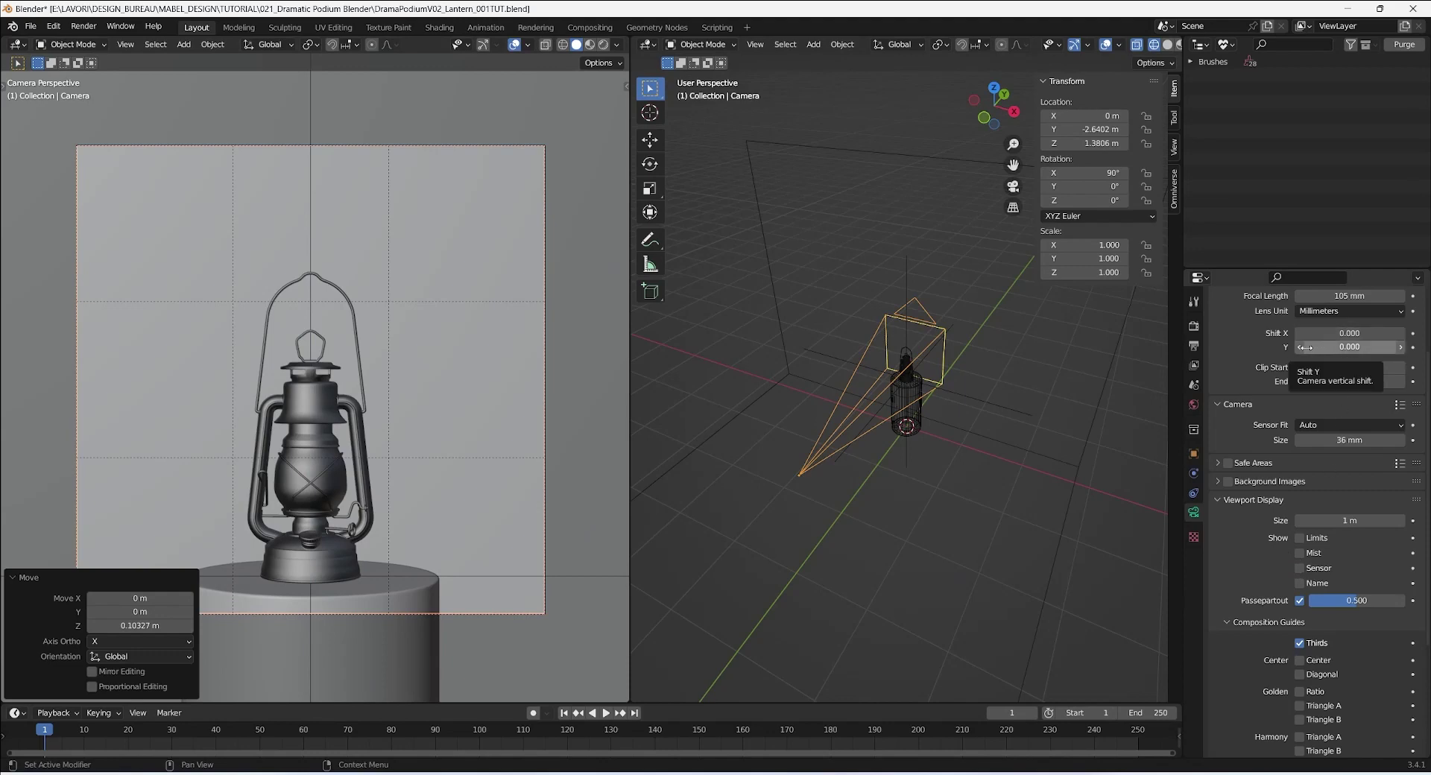
left_click_drag(1306, 346, 1241, 347)
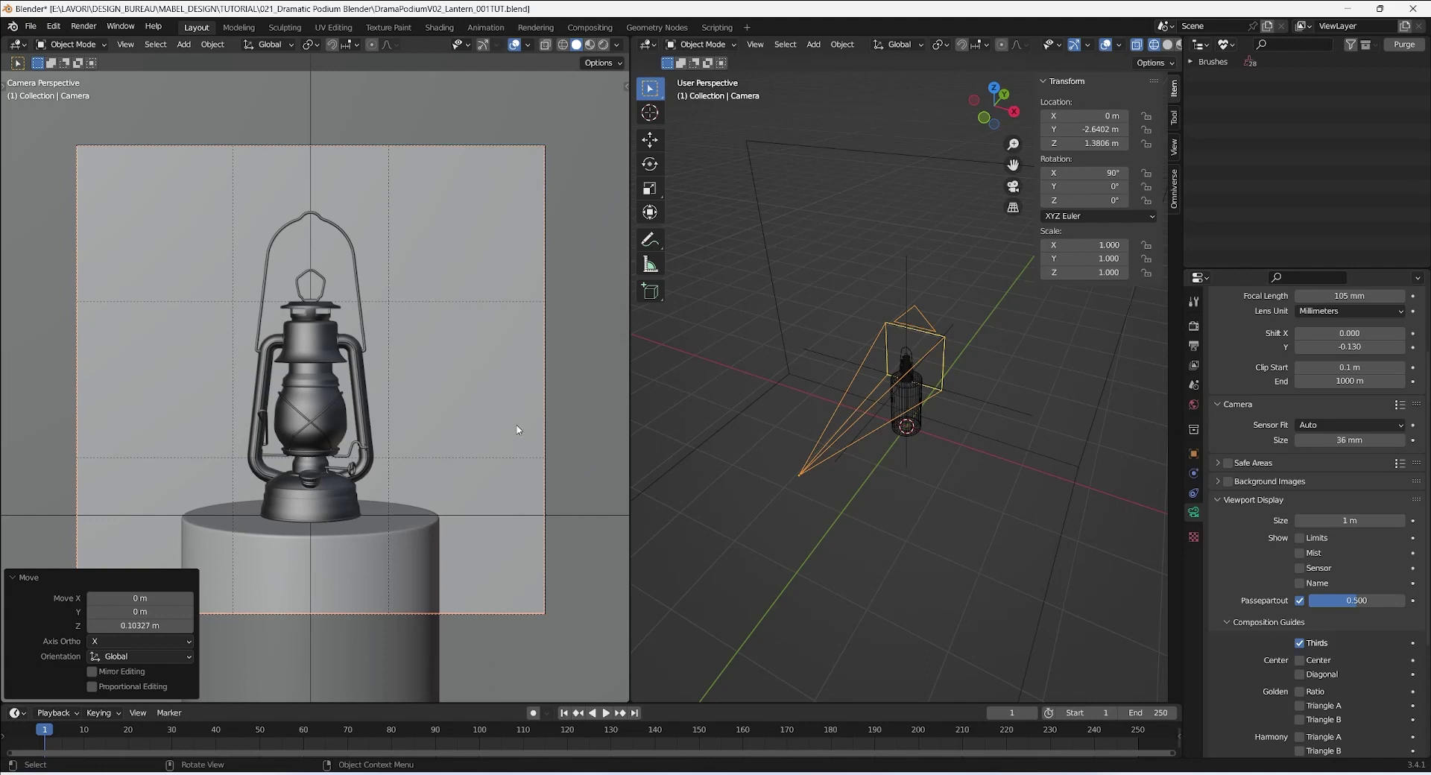
left_click(733, 323)
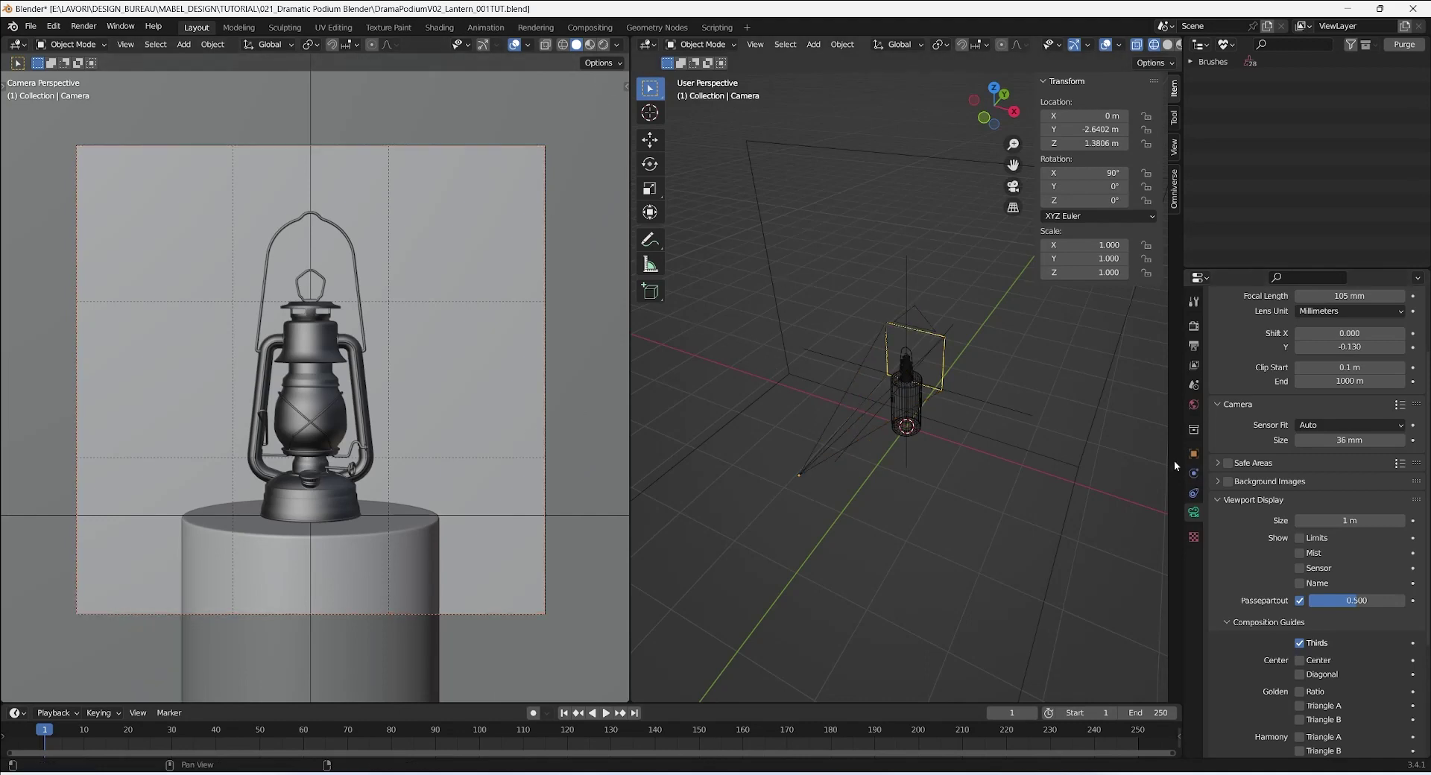
Set the world background color to black.
left_click(1192, 404)
left_click(1334, 412)
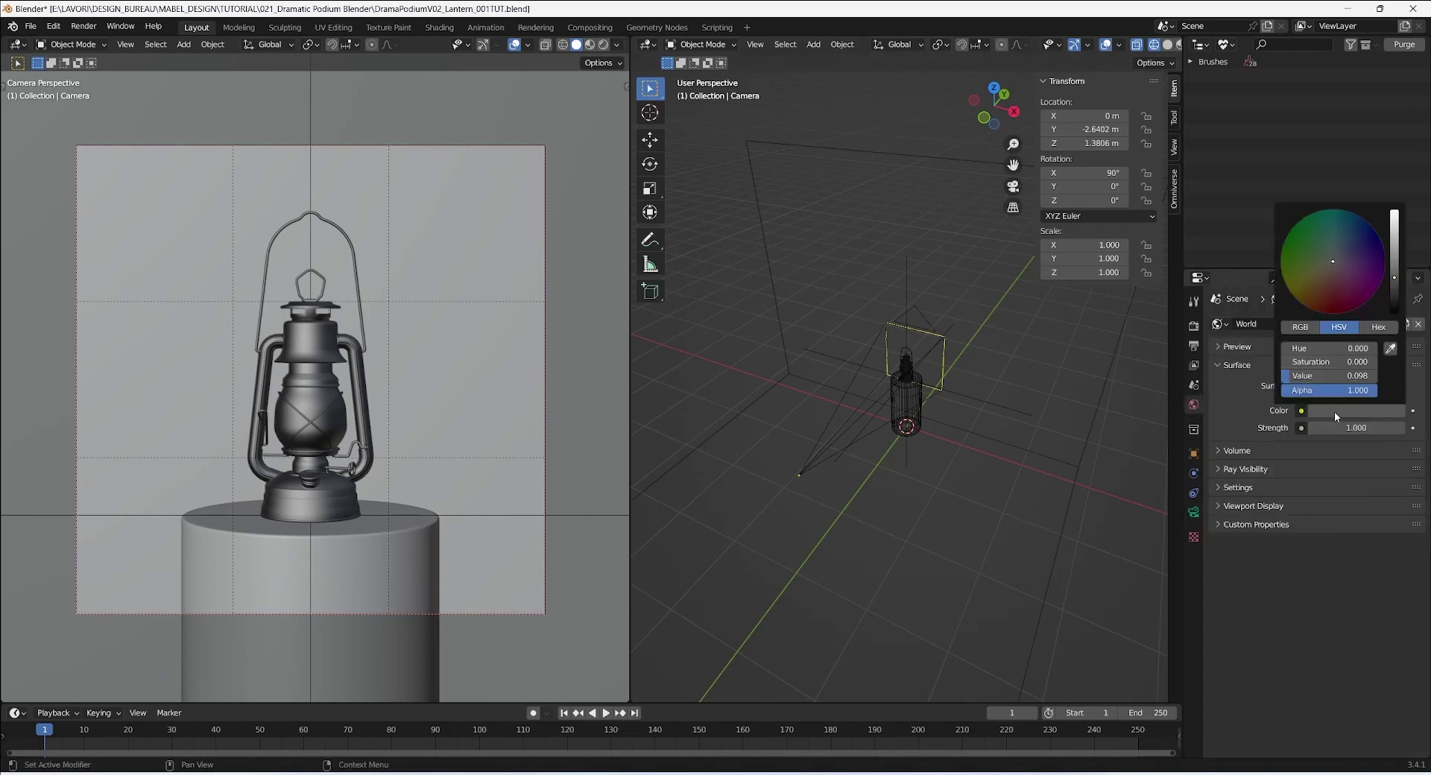
left_click_drag(1395, 279, 1397, 319)
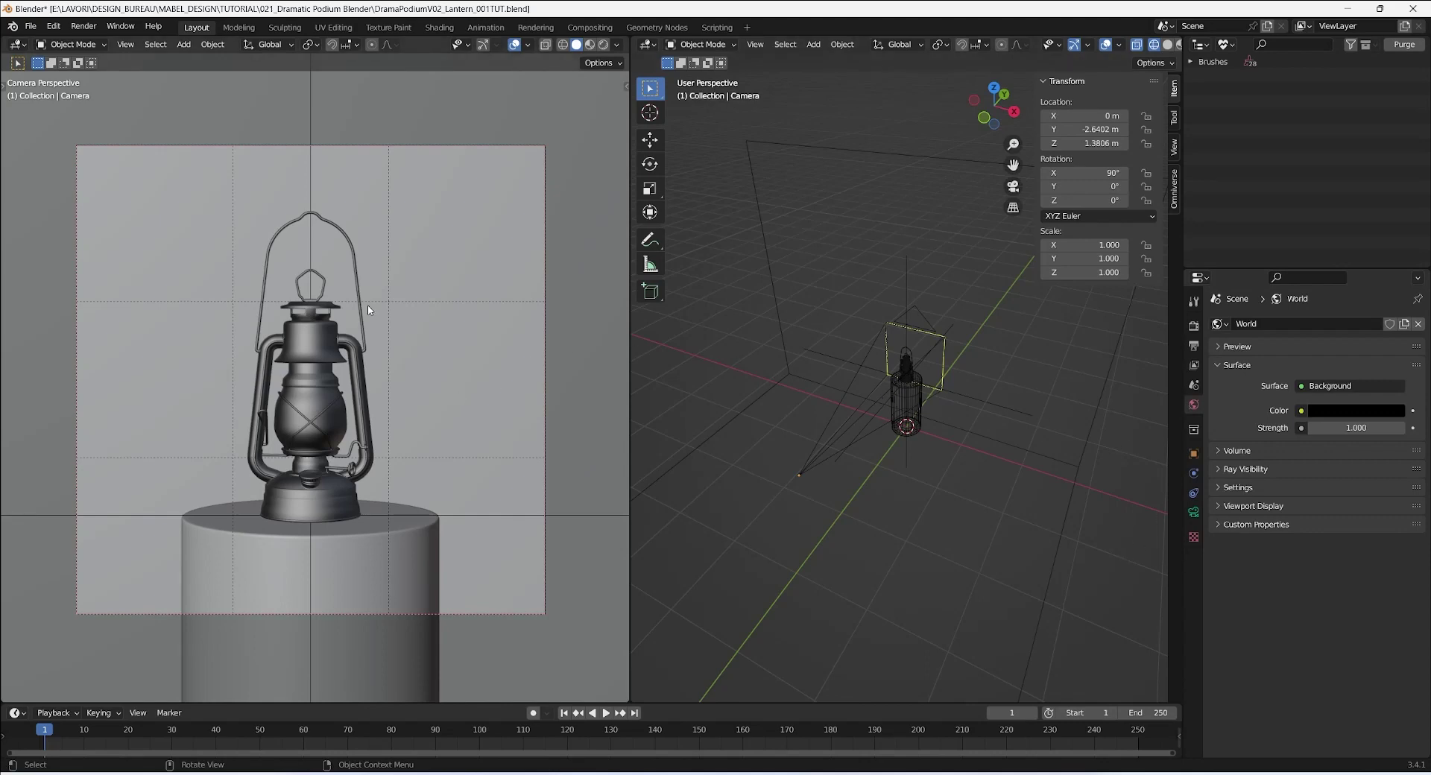
Add an area light to the scene.
key("shift+a")
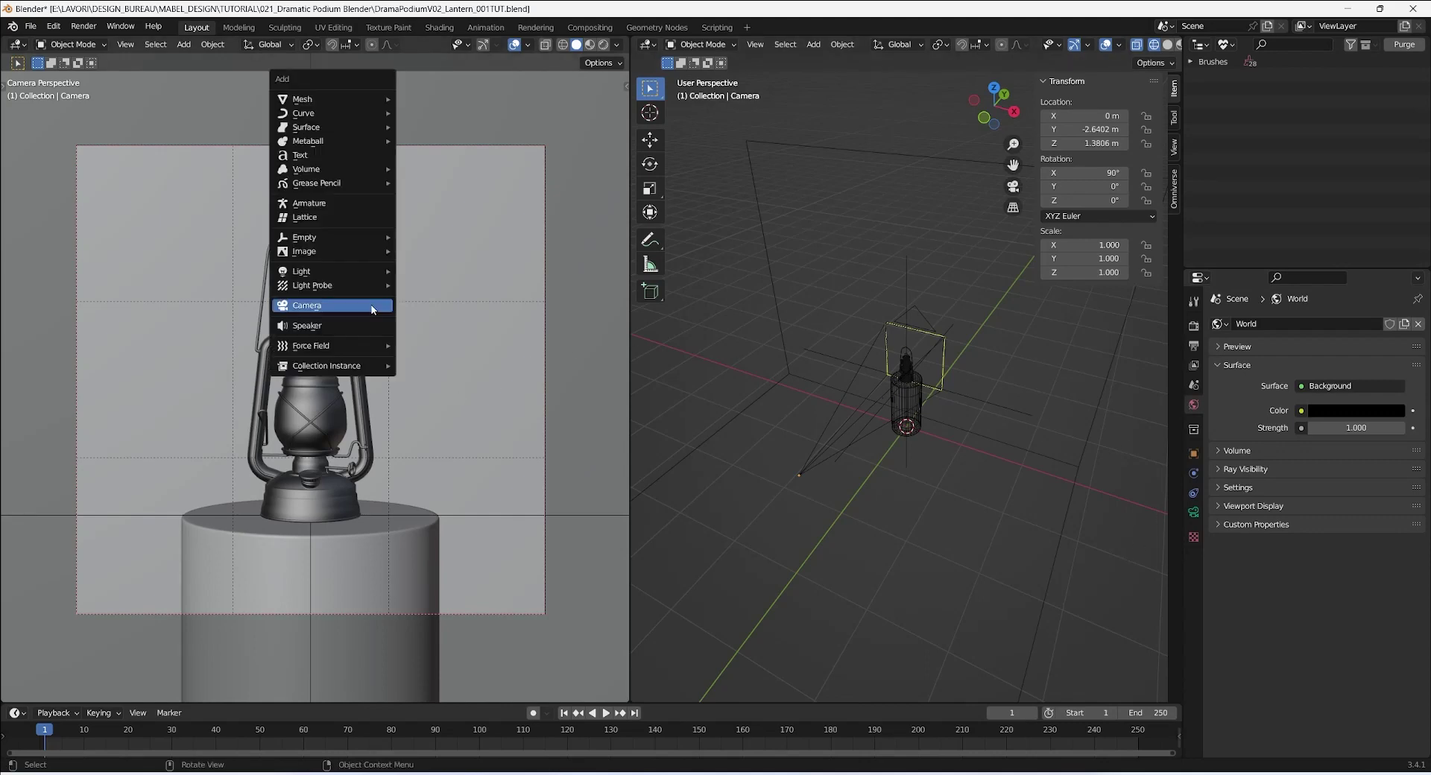
mouse_move(320, 274)
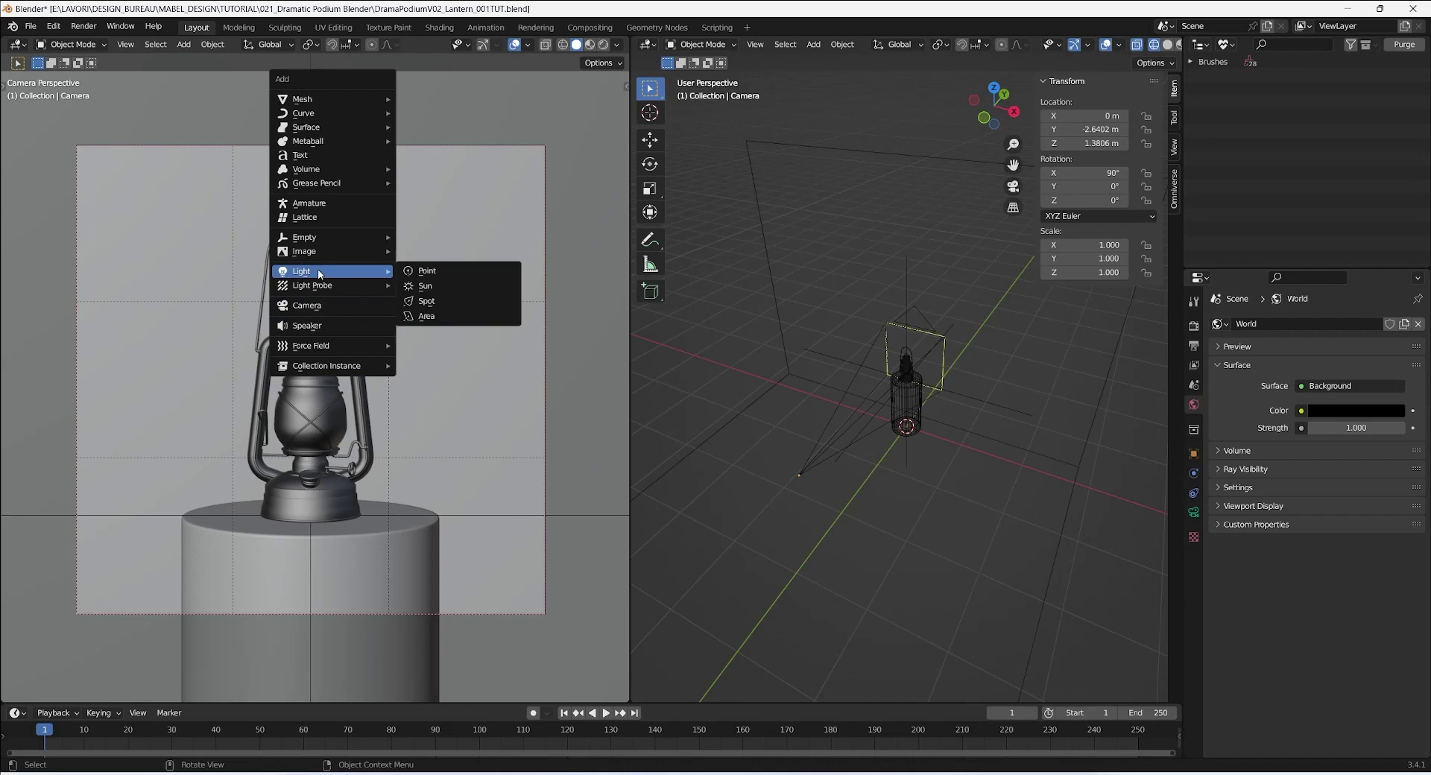
left_click(428, 316)
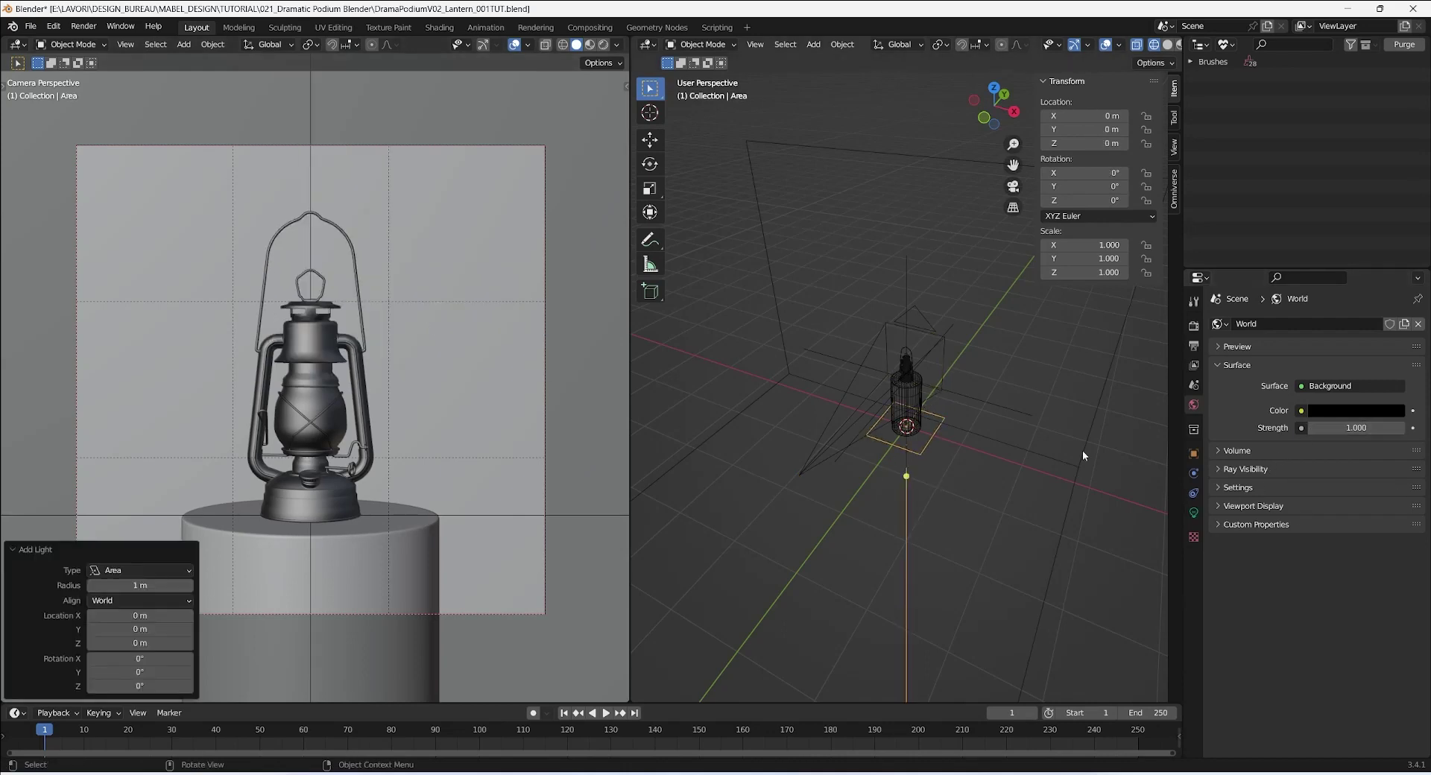
Rotate the area light 90° about Y and place it beside the lantern at about X 1.06 m, Z 1.29 m.
key("KP_0")
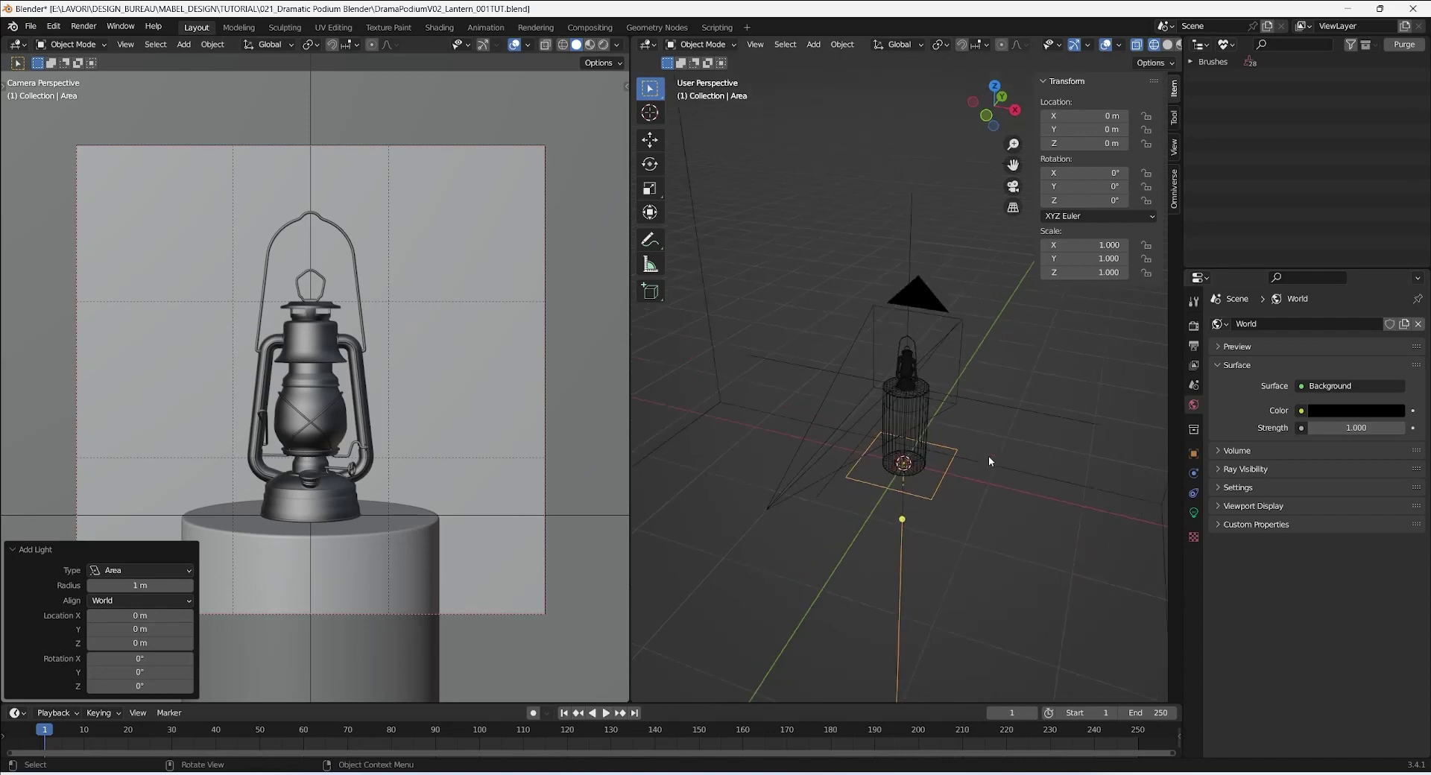
key("KP_3")
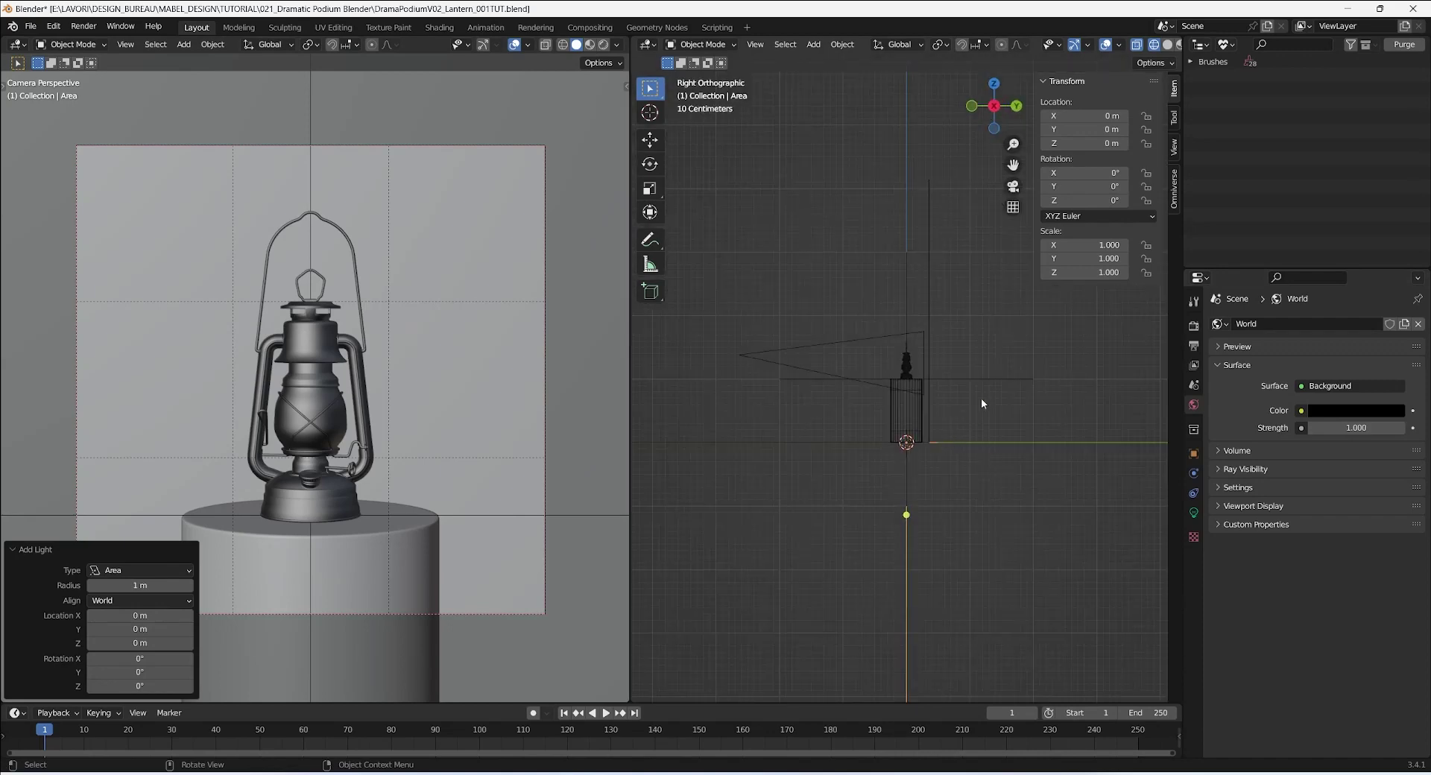
key("KP_1")
key("r")
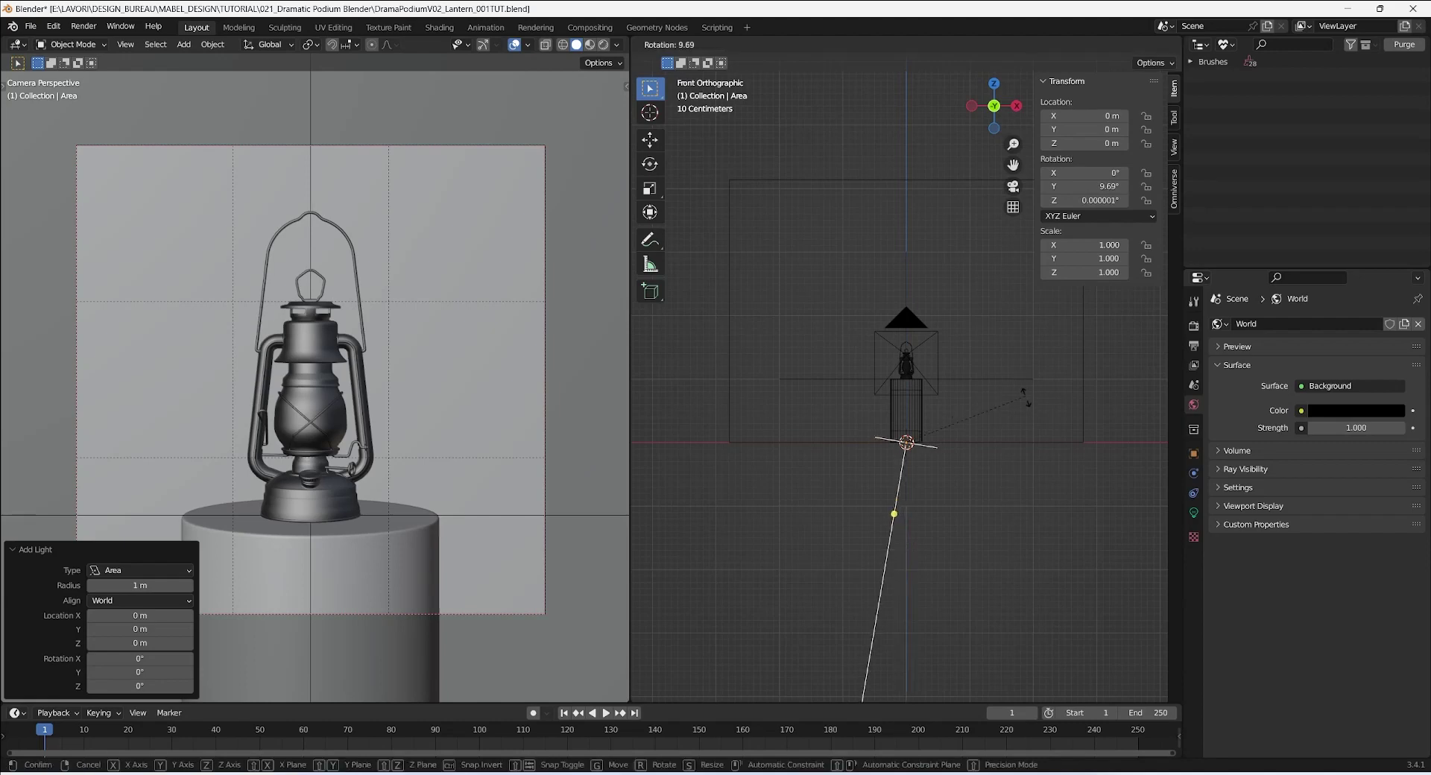
key("Return")
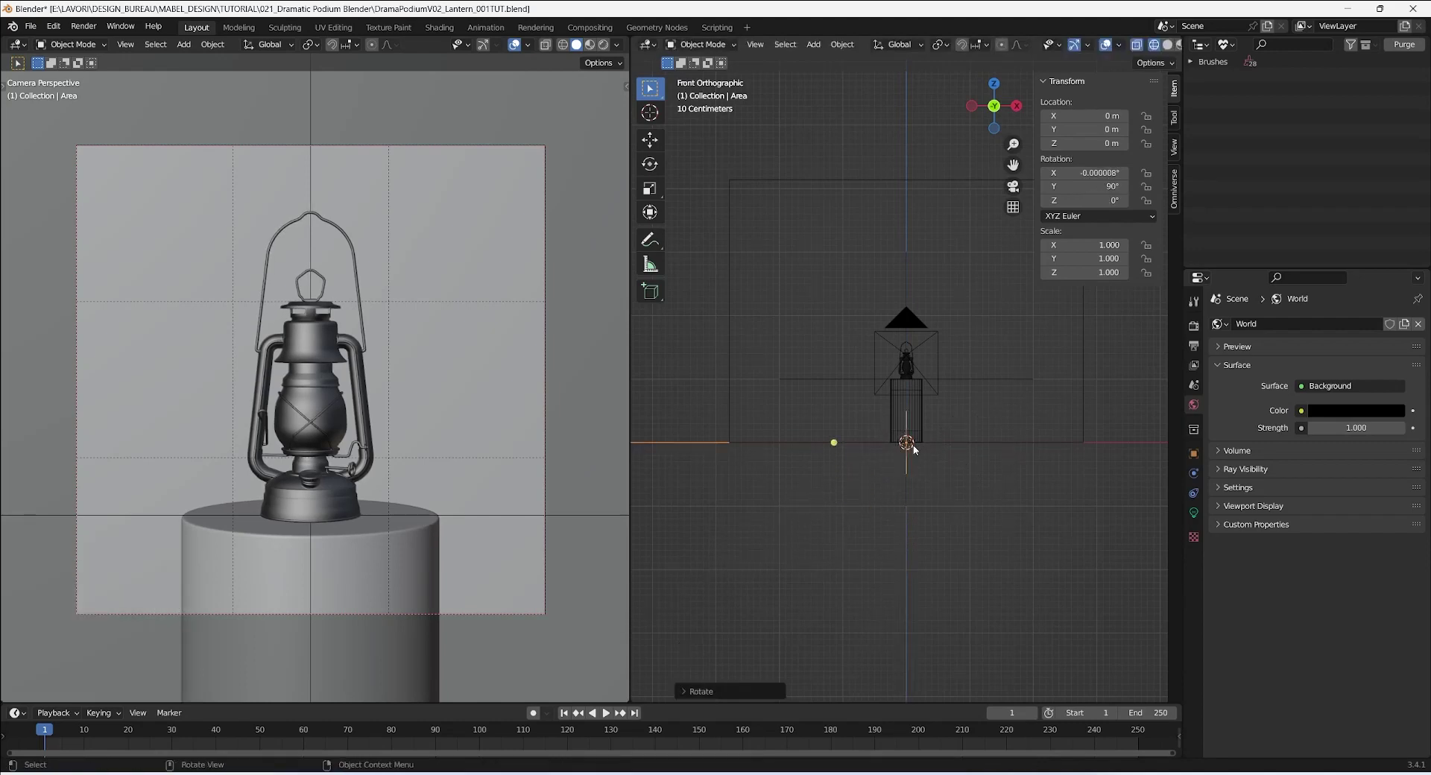
key("g")
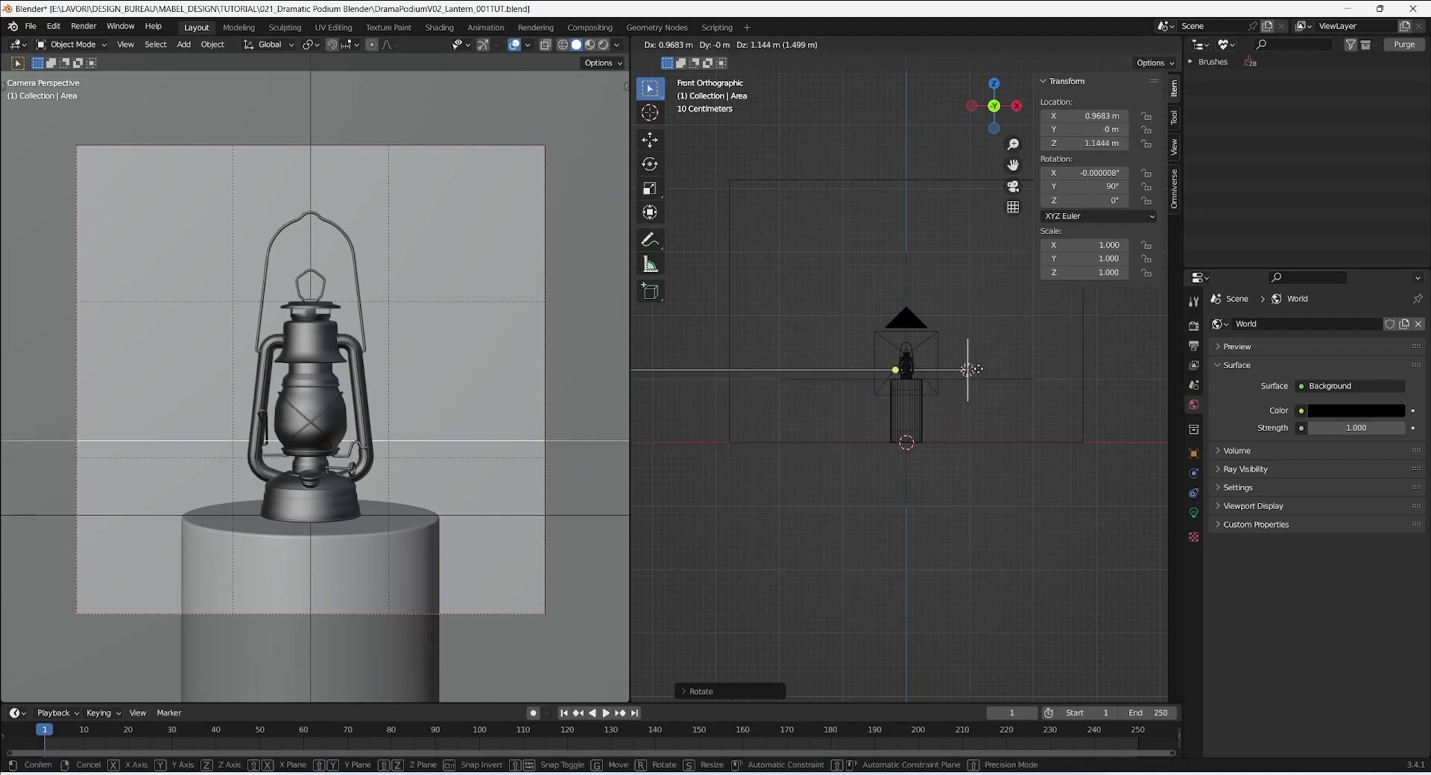
left_click(975, 360)
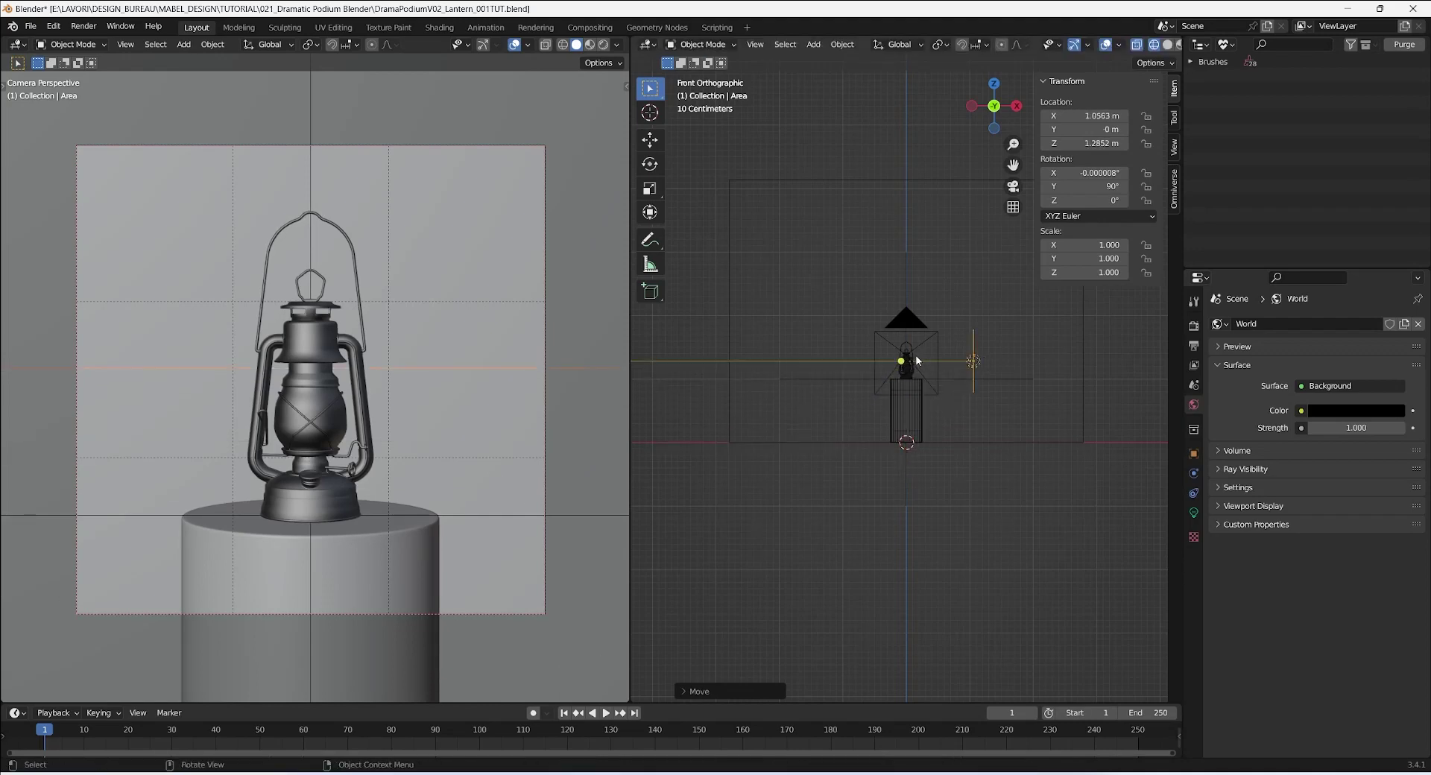
Change the area light's shape to Rectangle and set its X size to 2 m.
left_click(1193, 513)
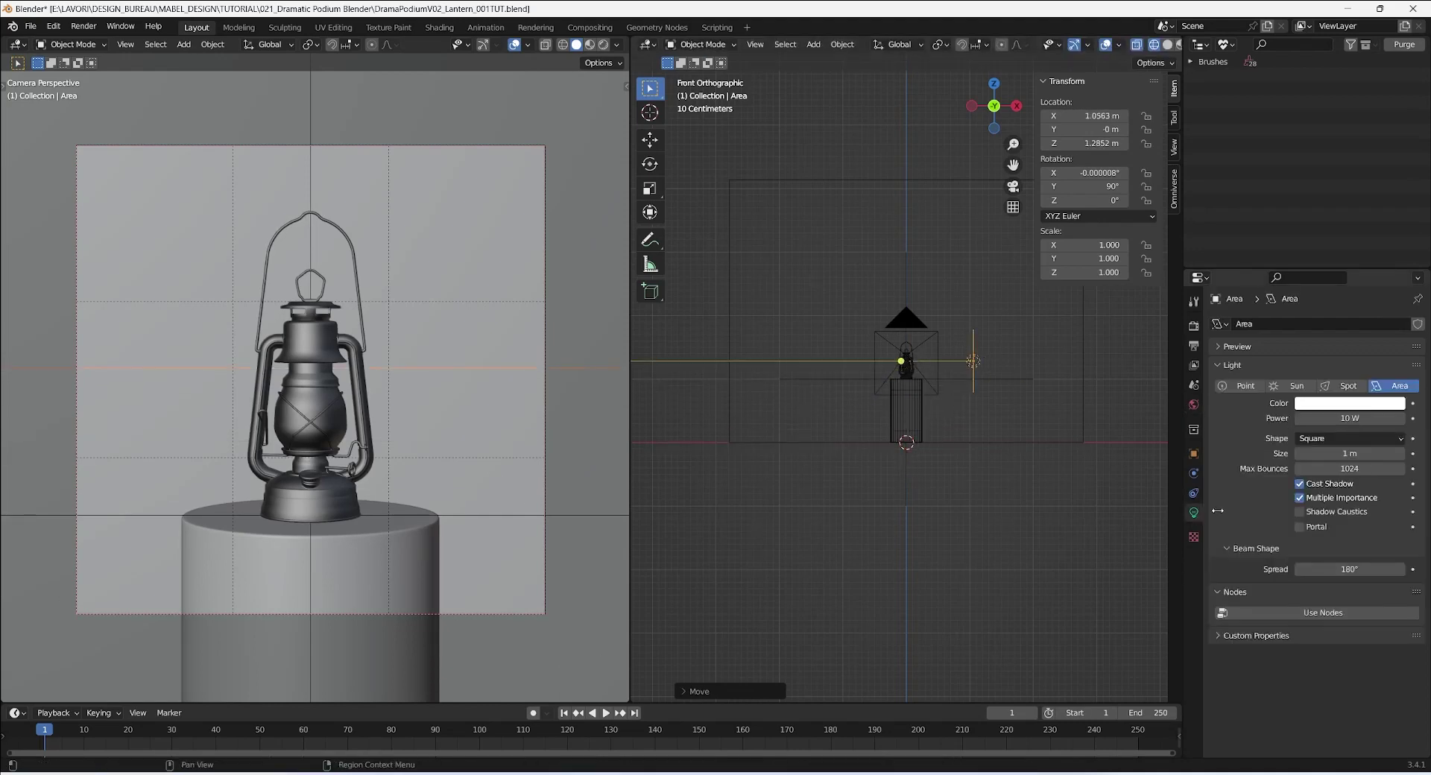
left_click(1349, 439)
left_click(1344, 469)
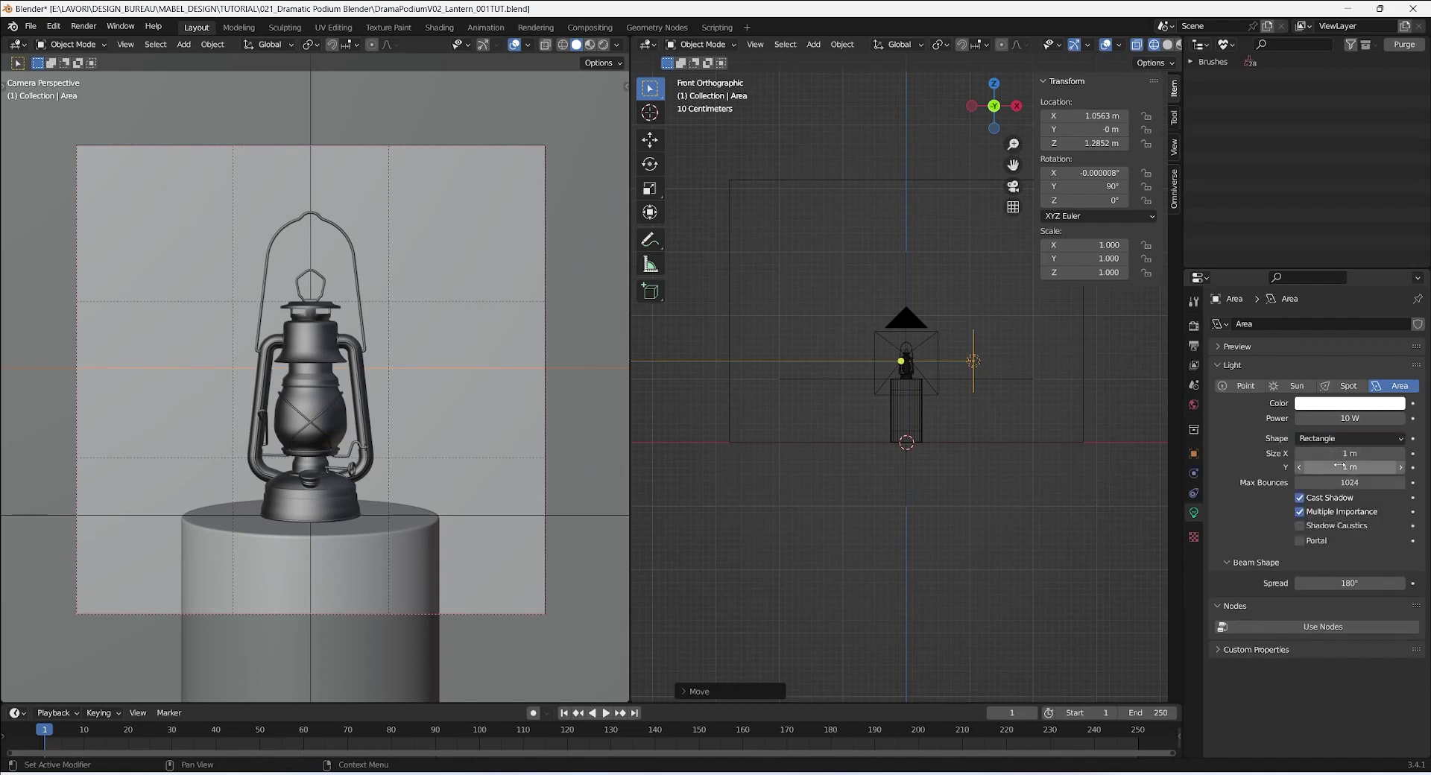
mouse_move(1345, 467)
left_mouse_down()
mouse_move(1365, 466)
mouse_move(1362, 453)
left_mouse_up()
key("Escape")
left_click(1345, 454)
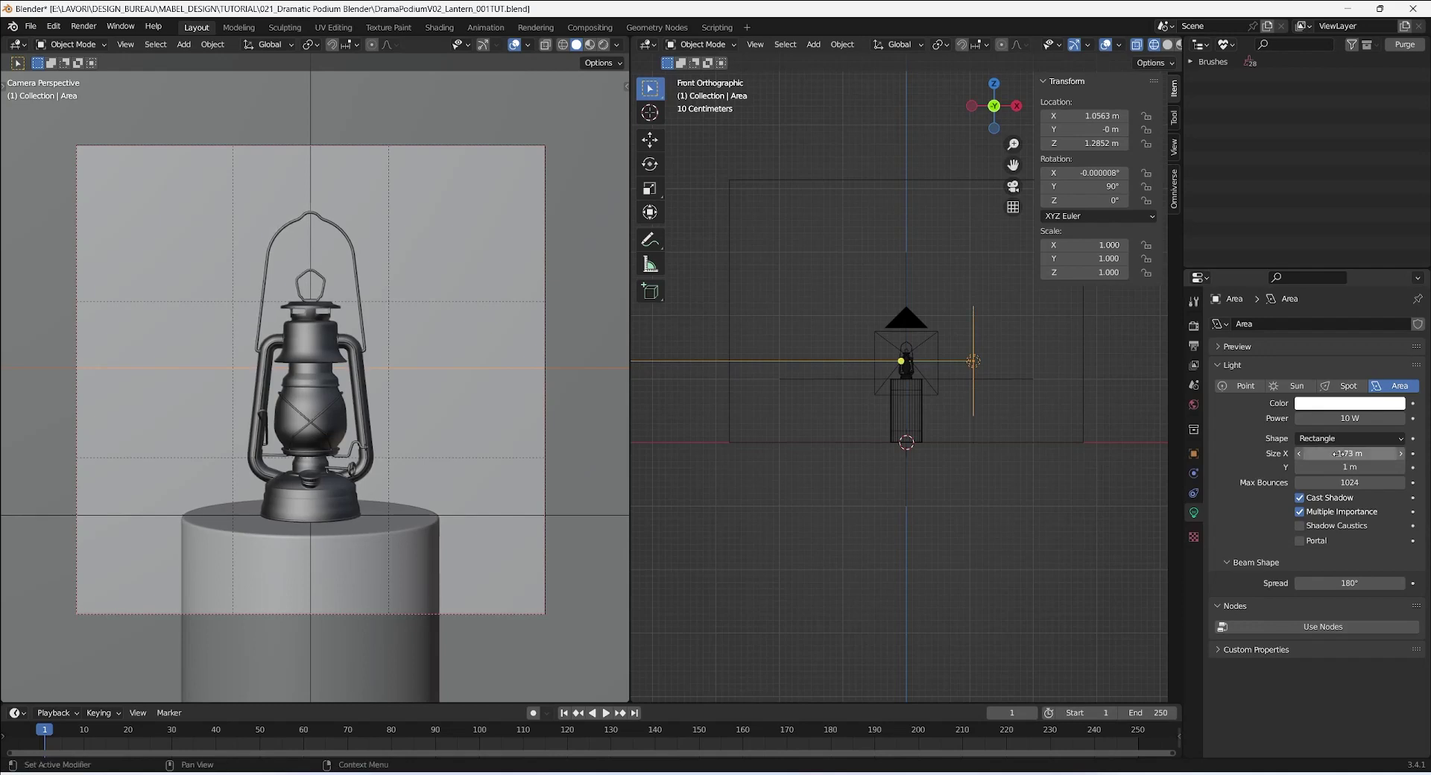
type("2")
key("Return")
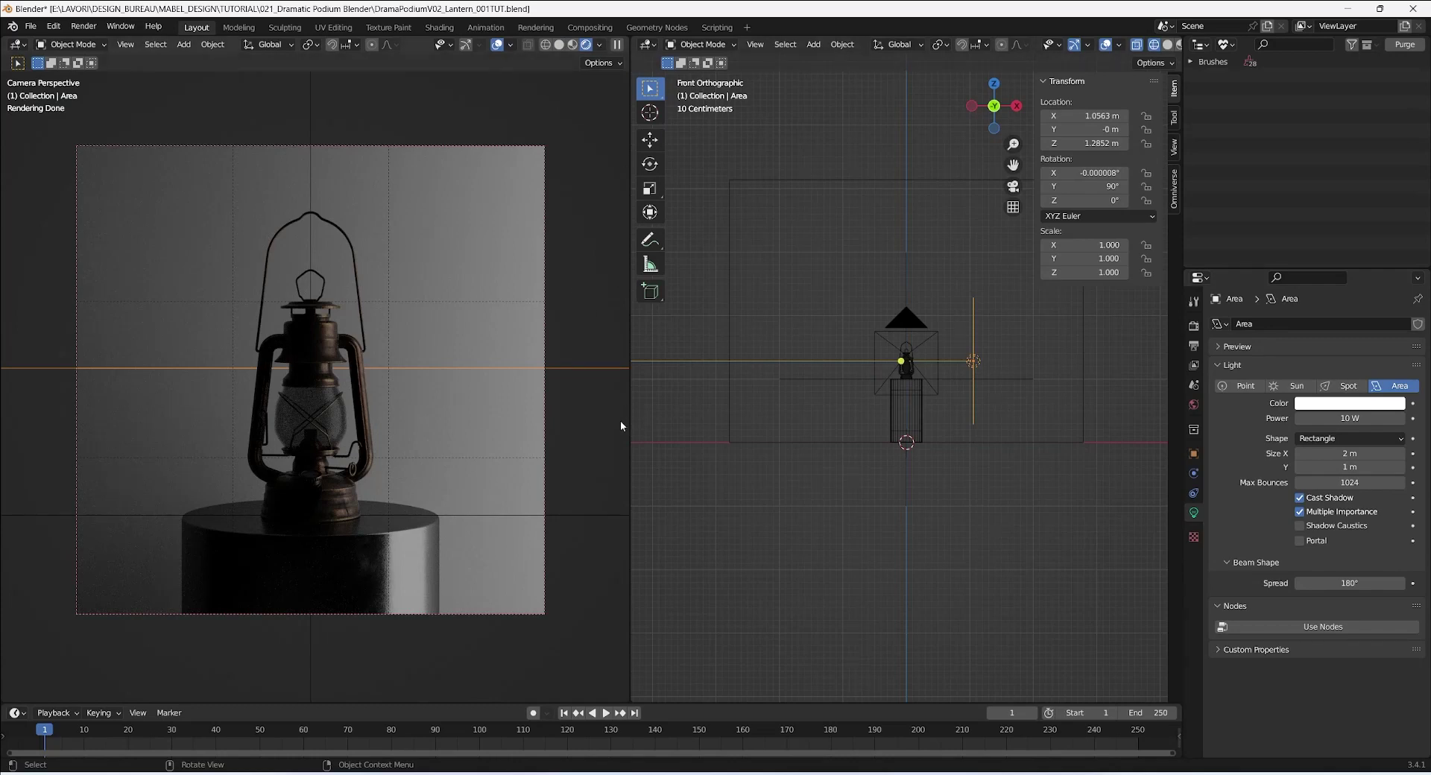
Move the area light away from the lantern to about X 1.65 m and toward the camera to about Y -0.27 m.
middle_click_drag(680, 457, 830, 428)
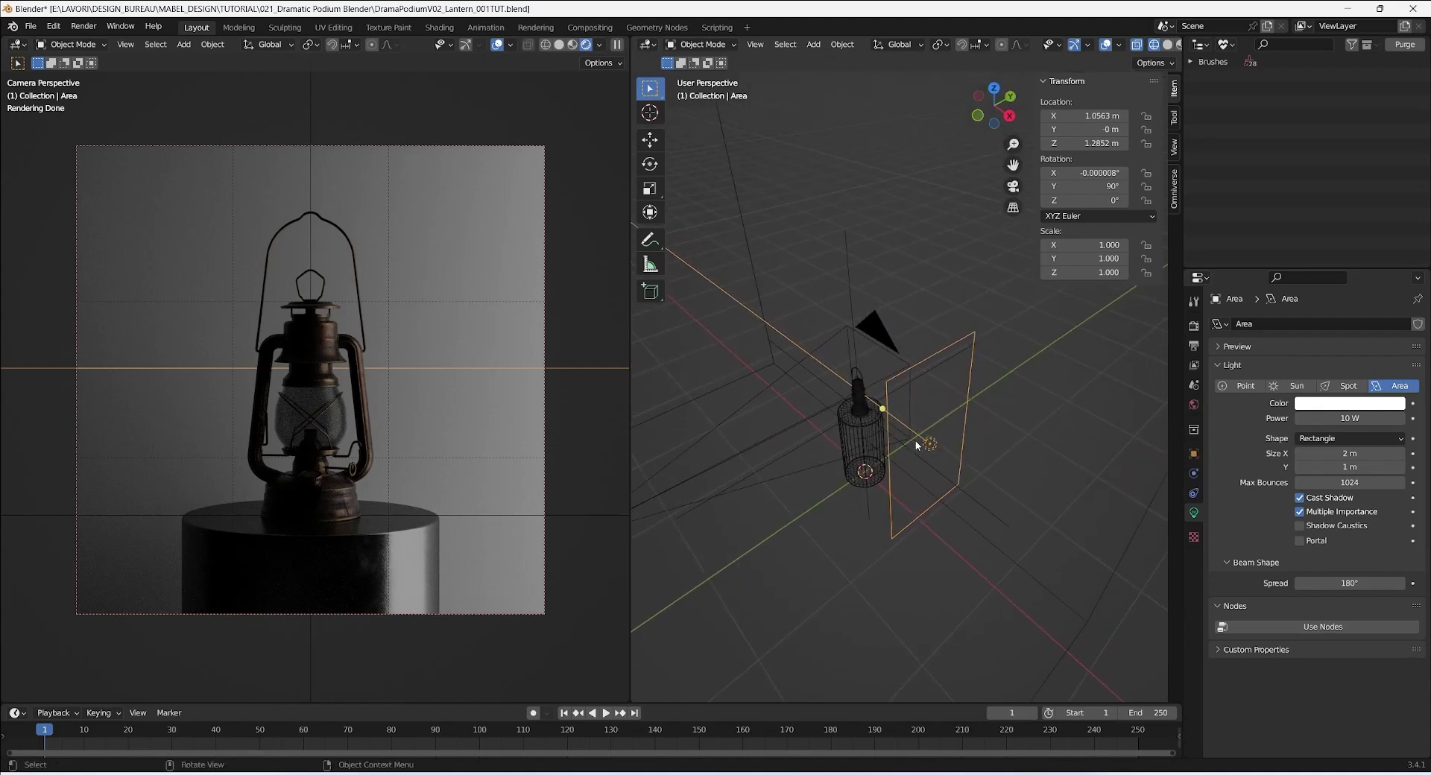
key("g")
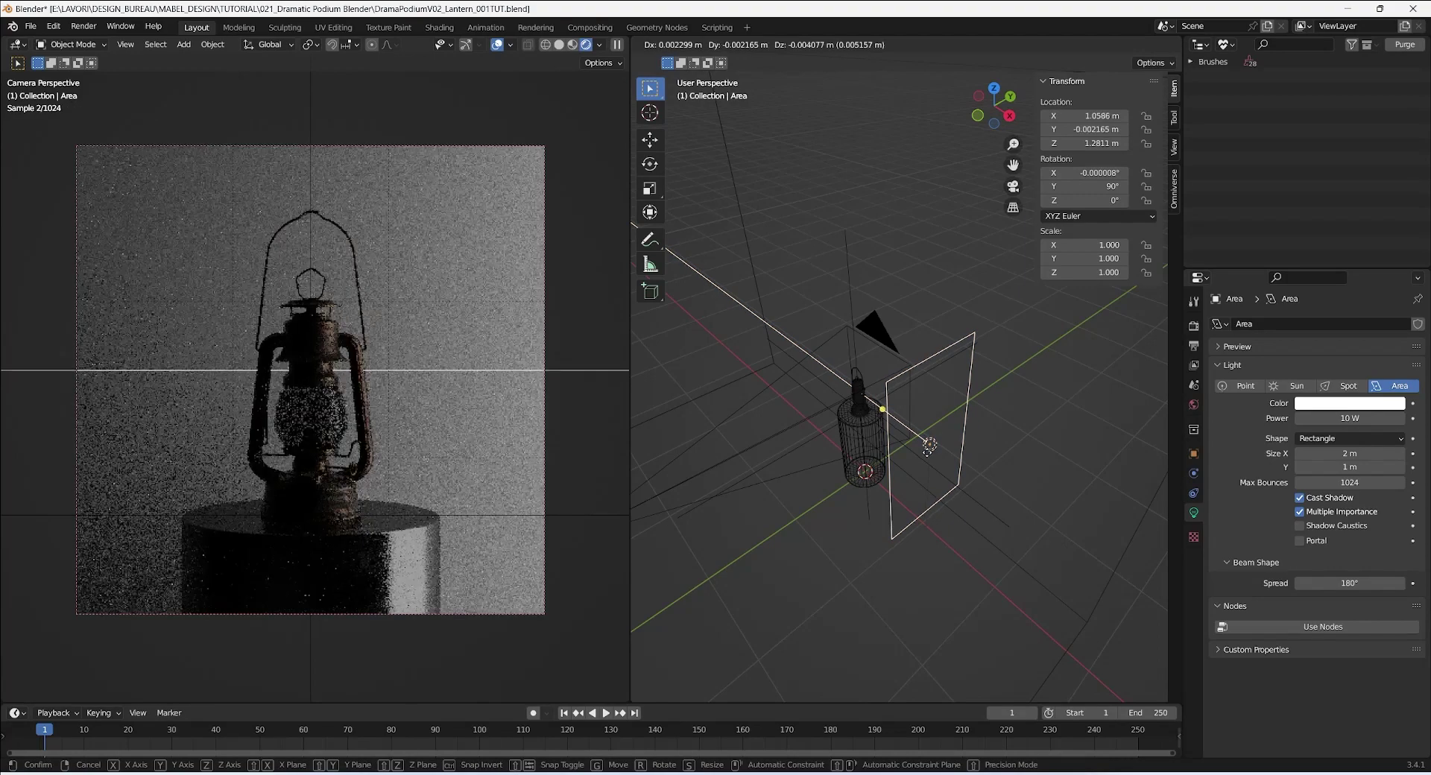
key("x")
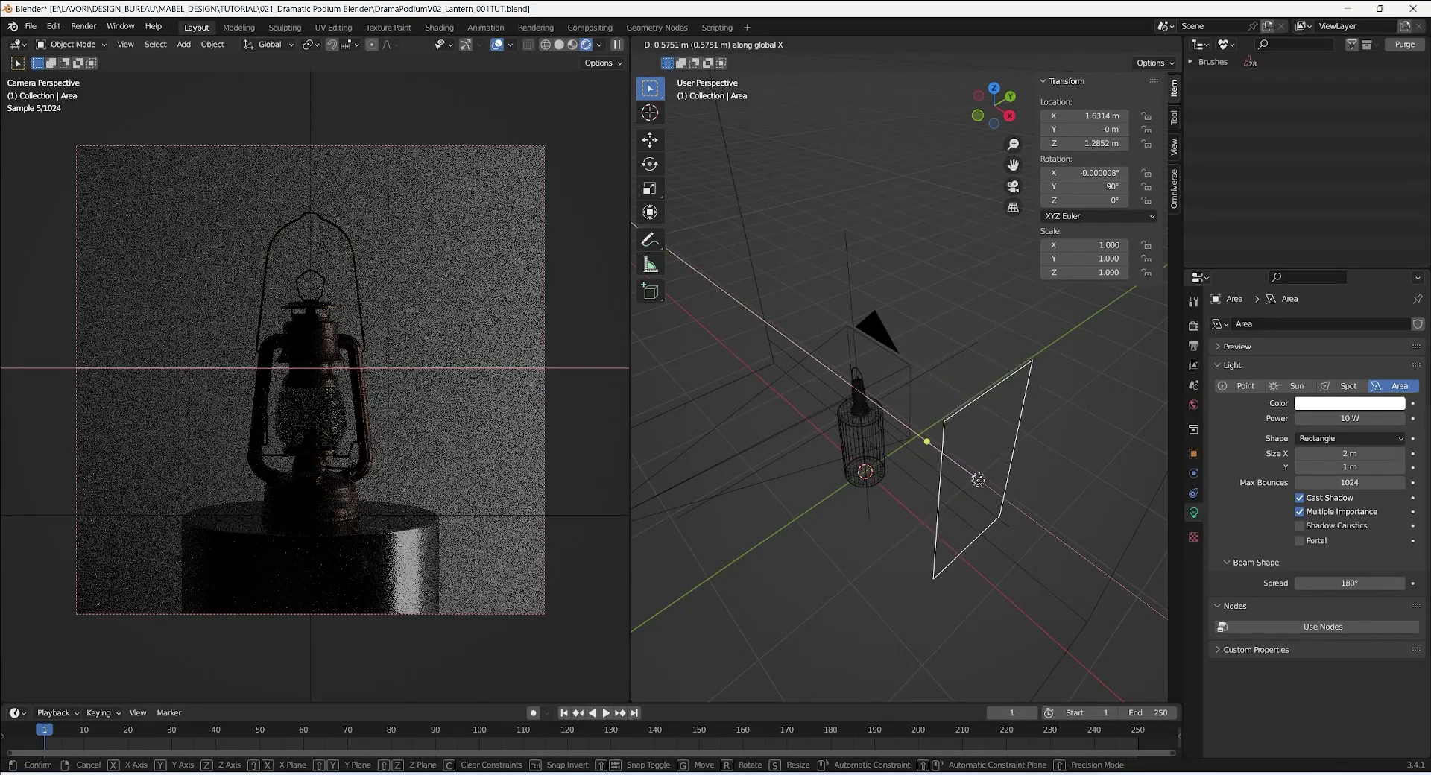
left_click(994, 477)
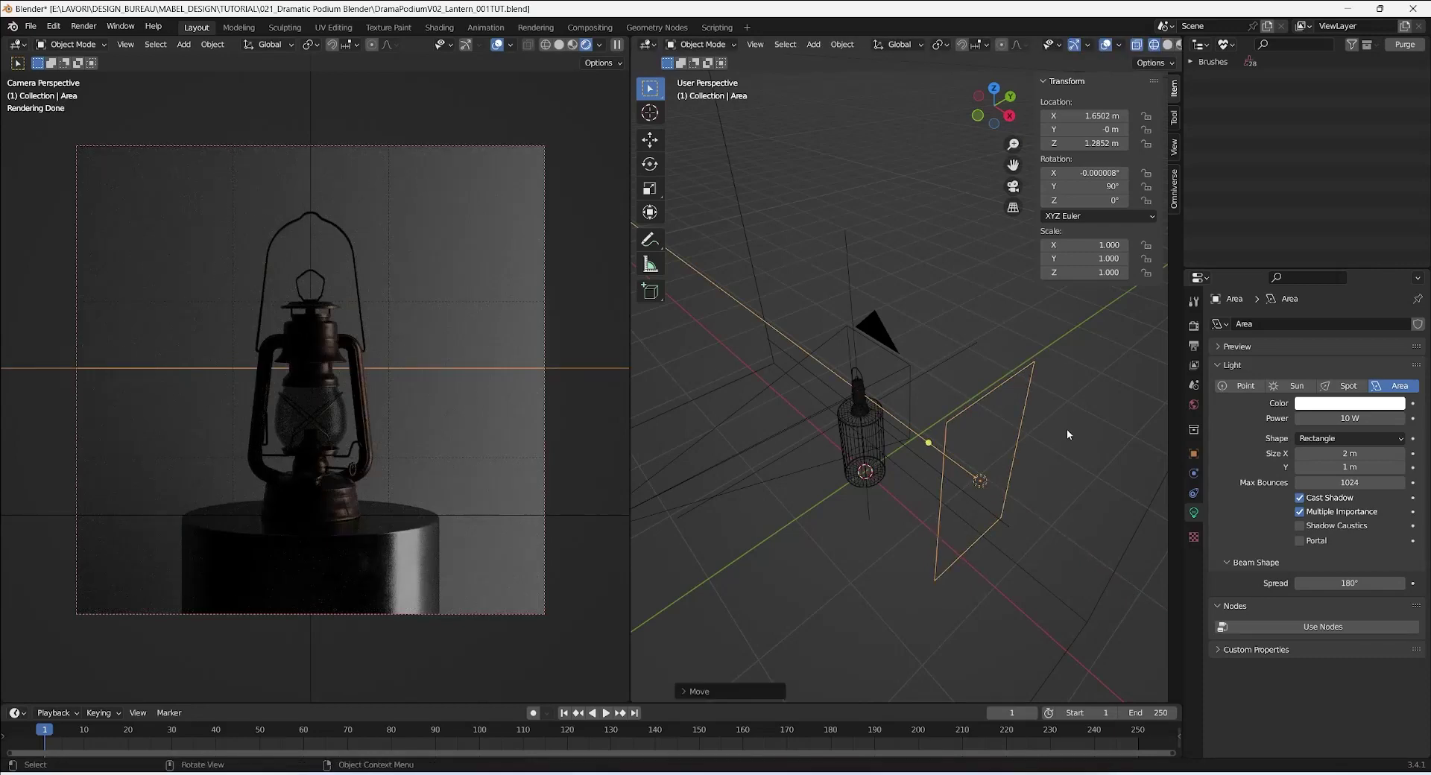
key("g")
key("y")
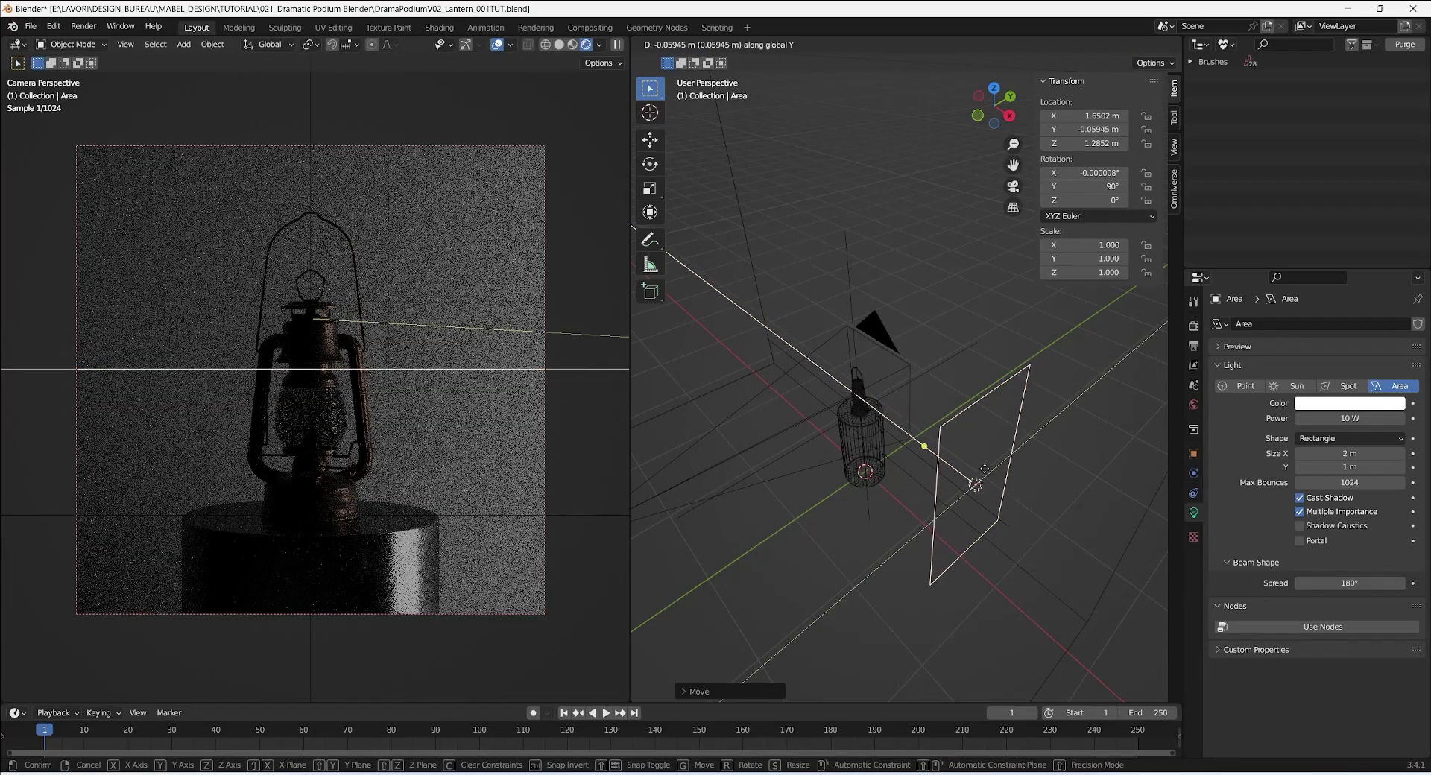
left_click(958, 492)
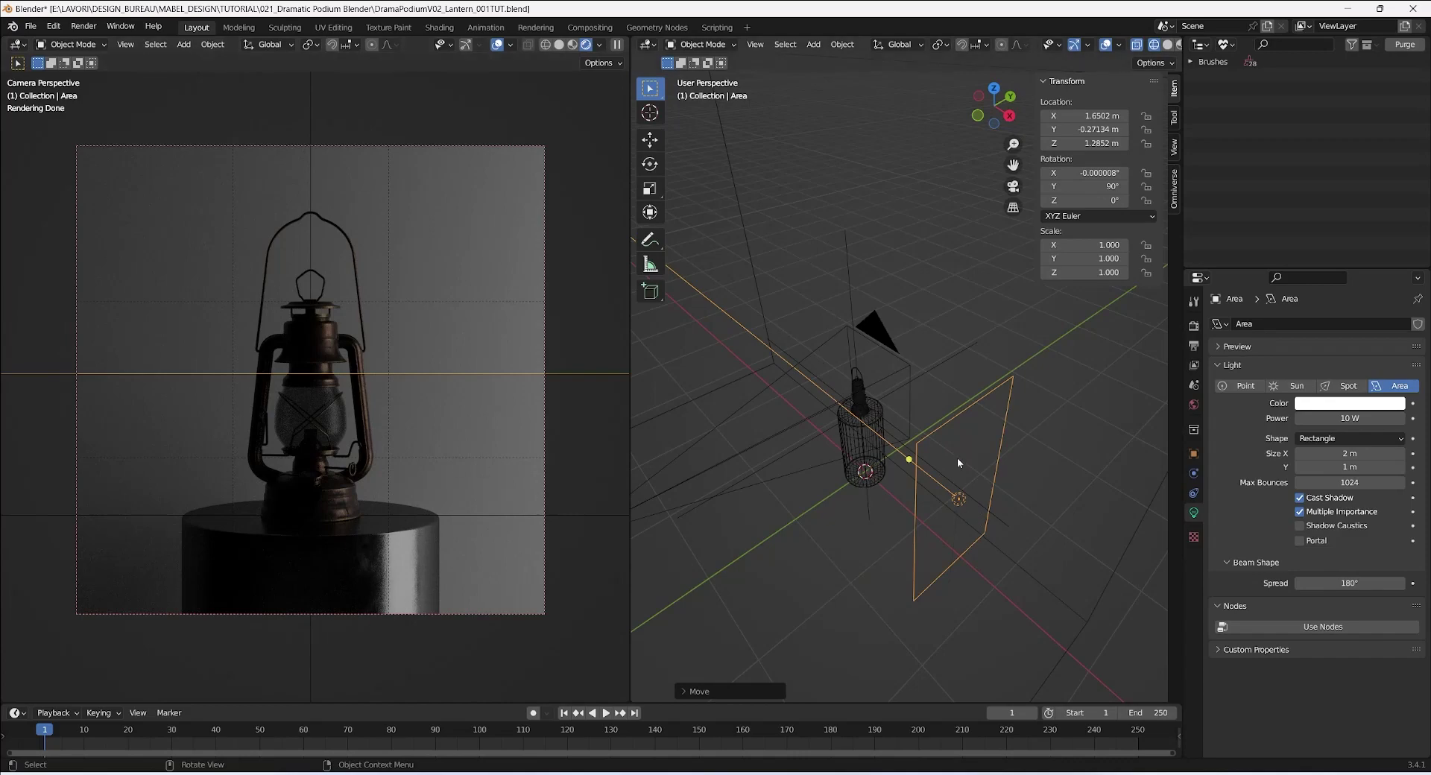
Rotate the area light about -12.5° around the global Z axis.
key("r")
key("z")
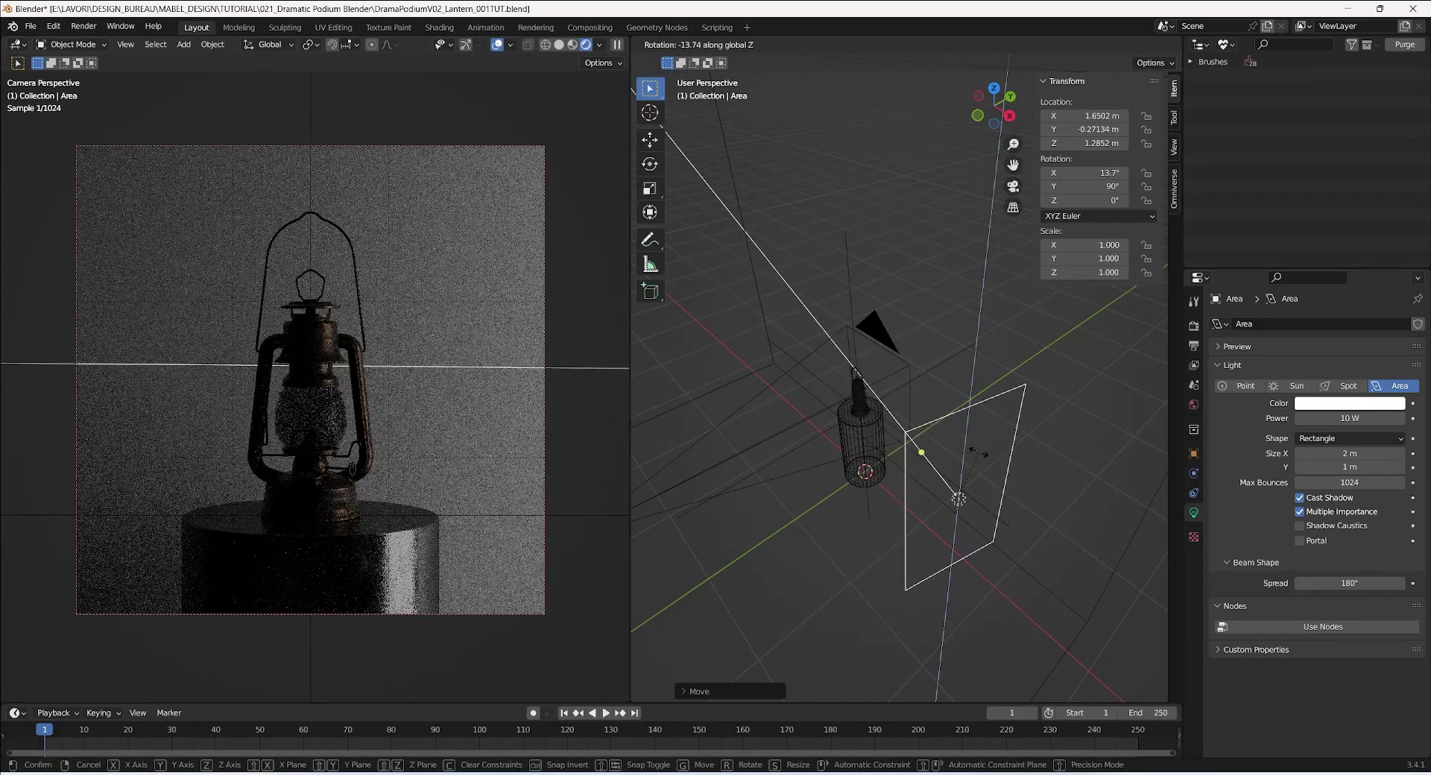
left_click(961, 498)
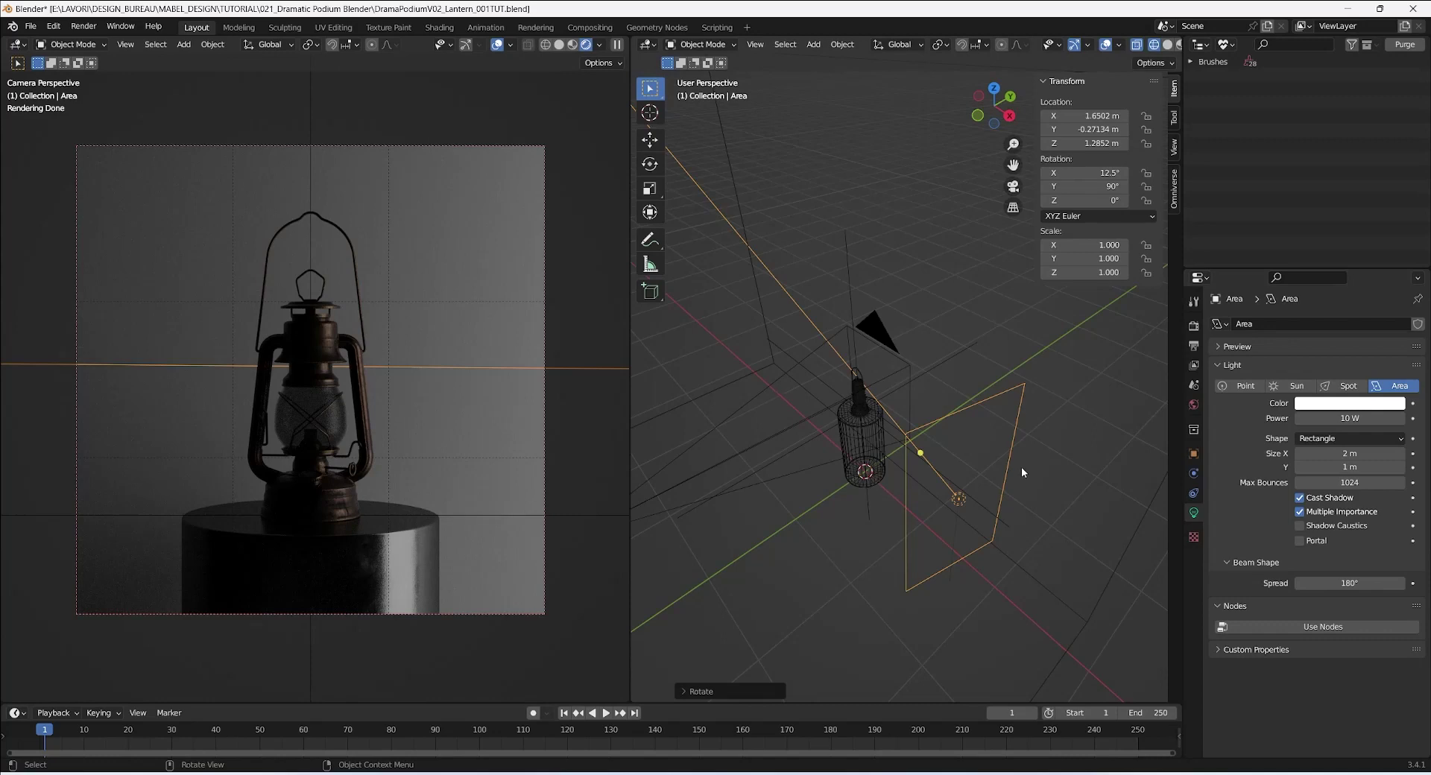
Set the area light's power to 150 W.
left_click(1340, 420)
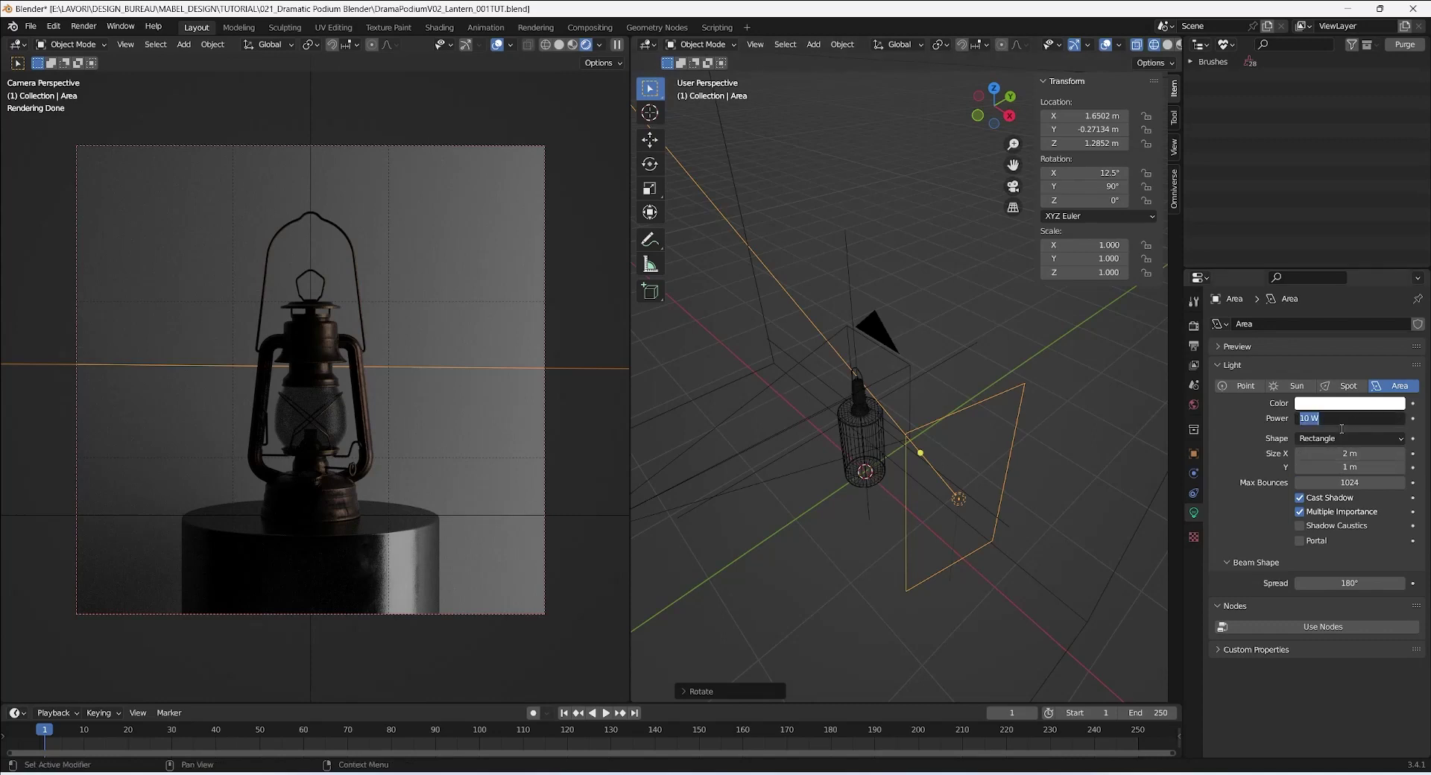
type("150")
key("Return")
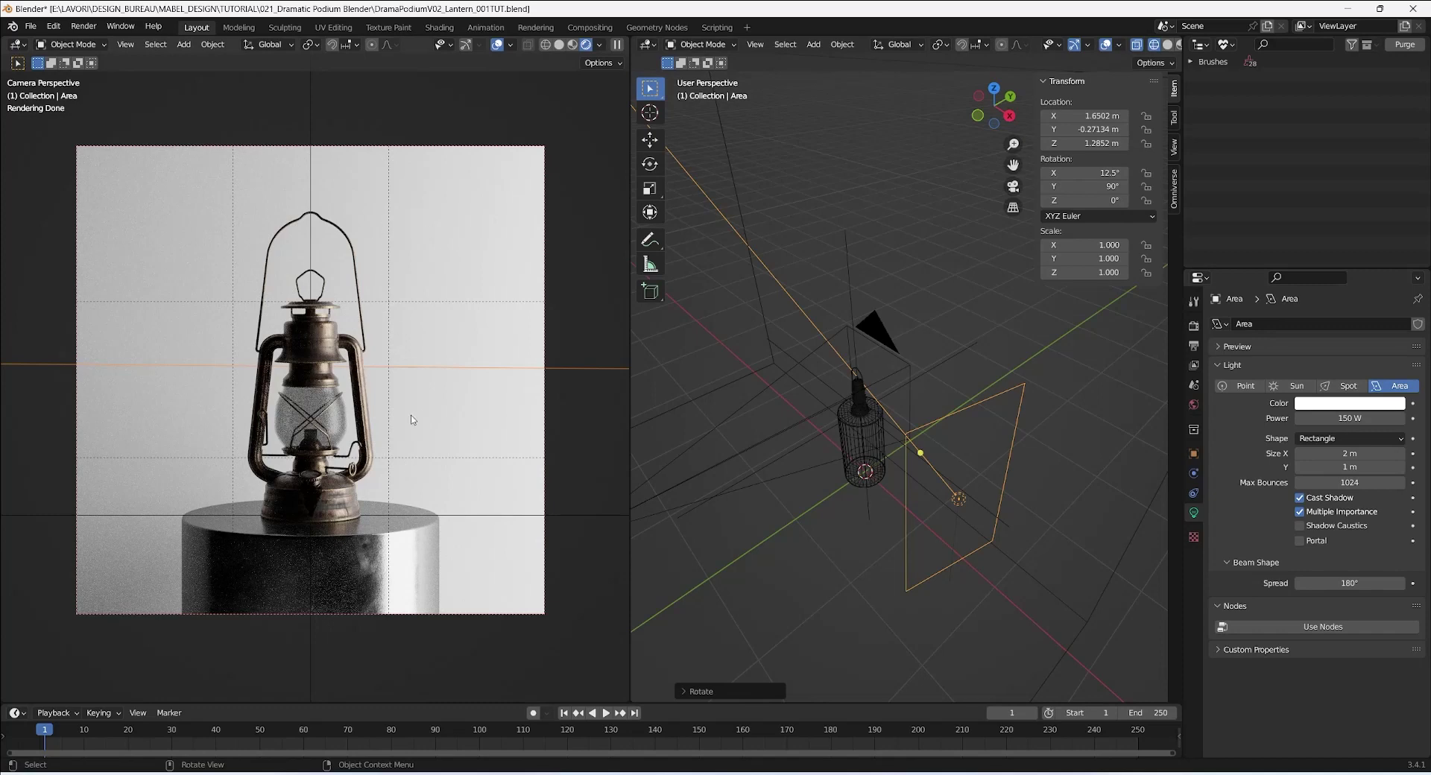
Switch the outliner to View Layer display and create a new material on the backdrop plane.
left_click(496, 299)
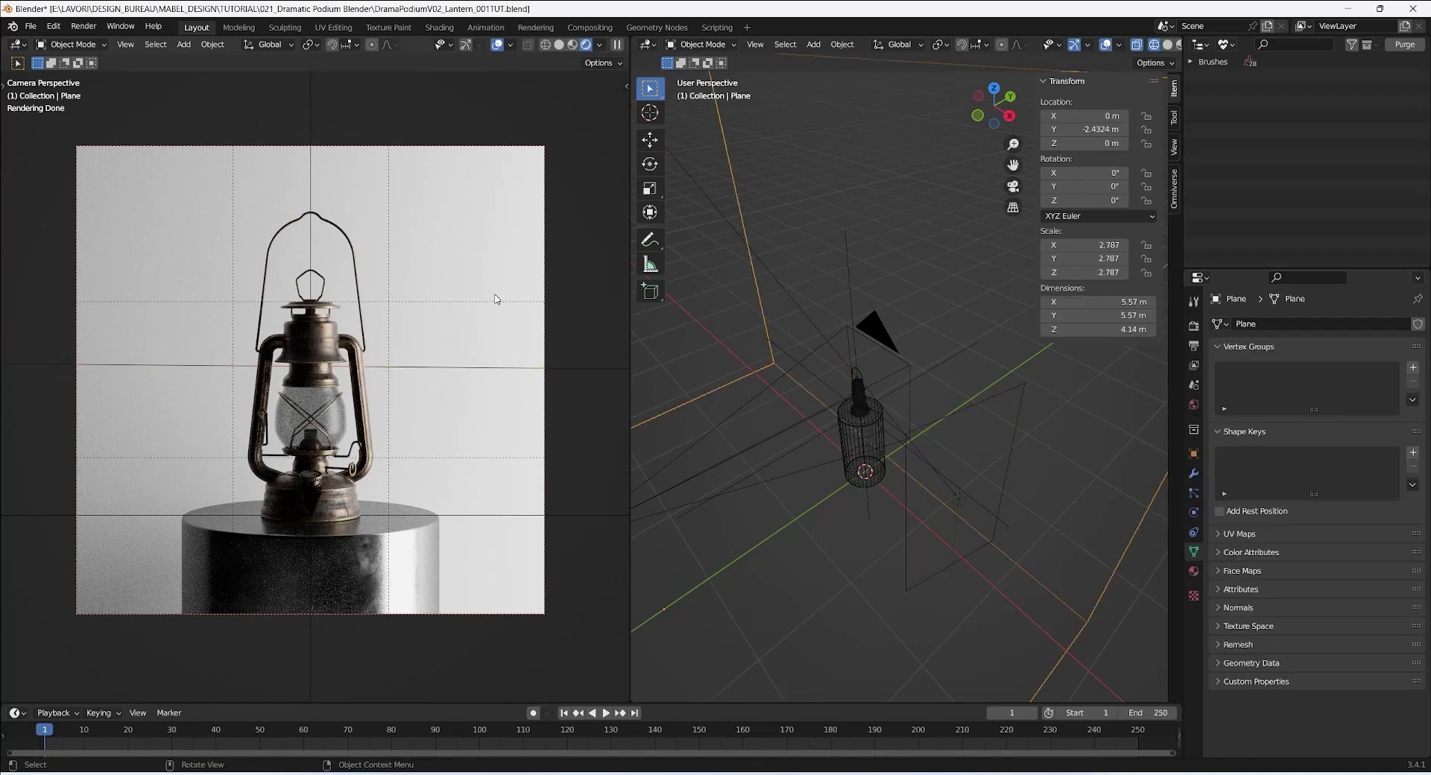
middle_click_drag(1032, 441, 855, 179)
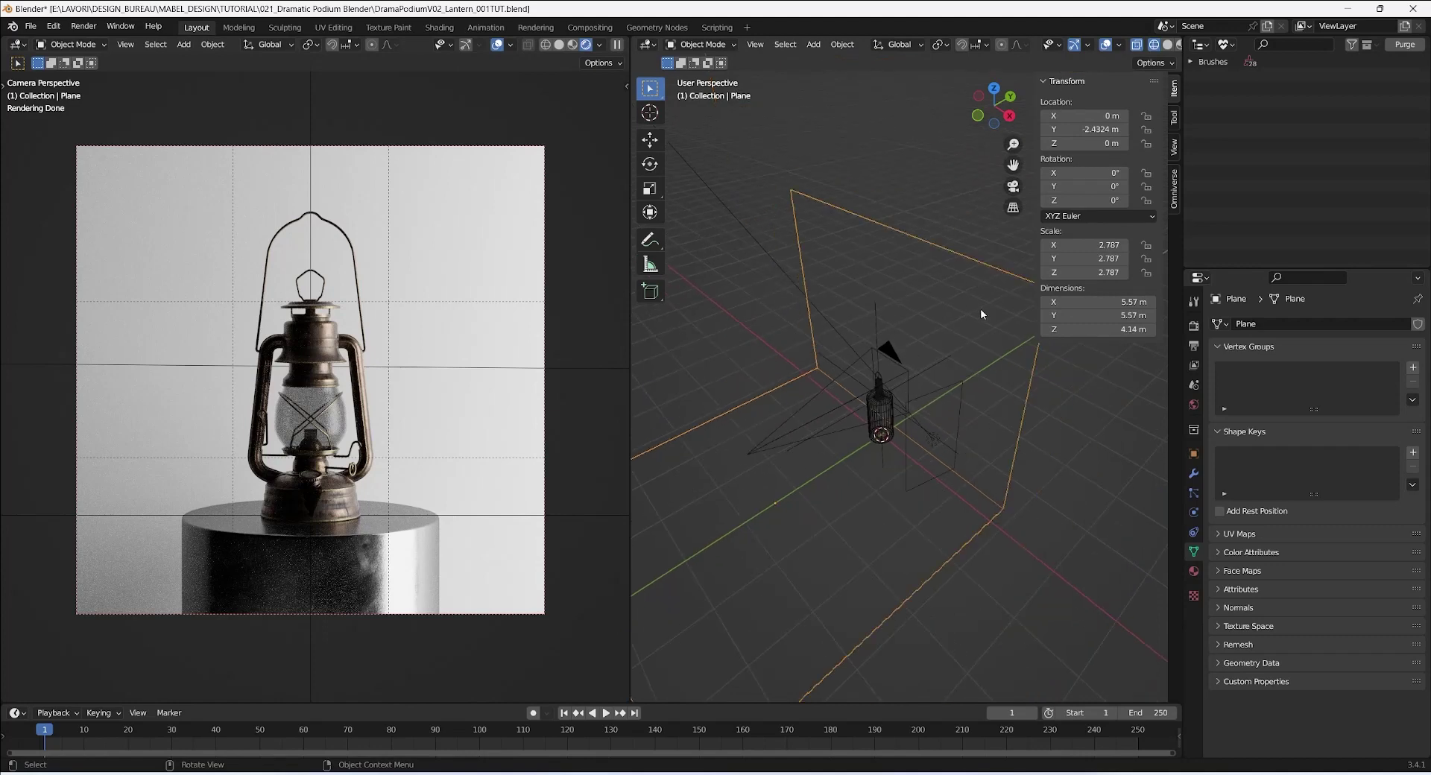
left_click(1226, 45)
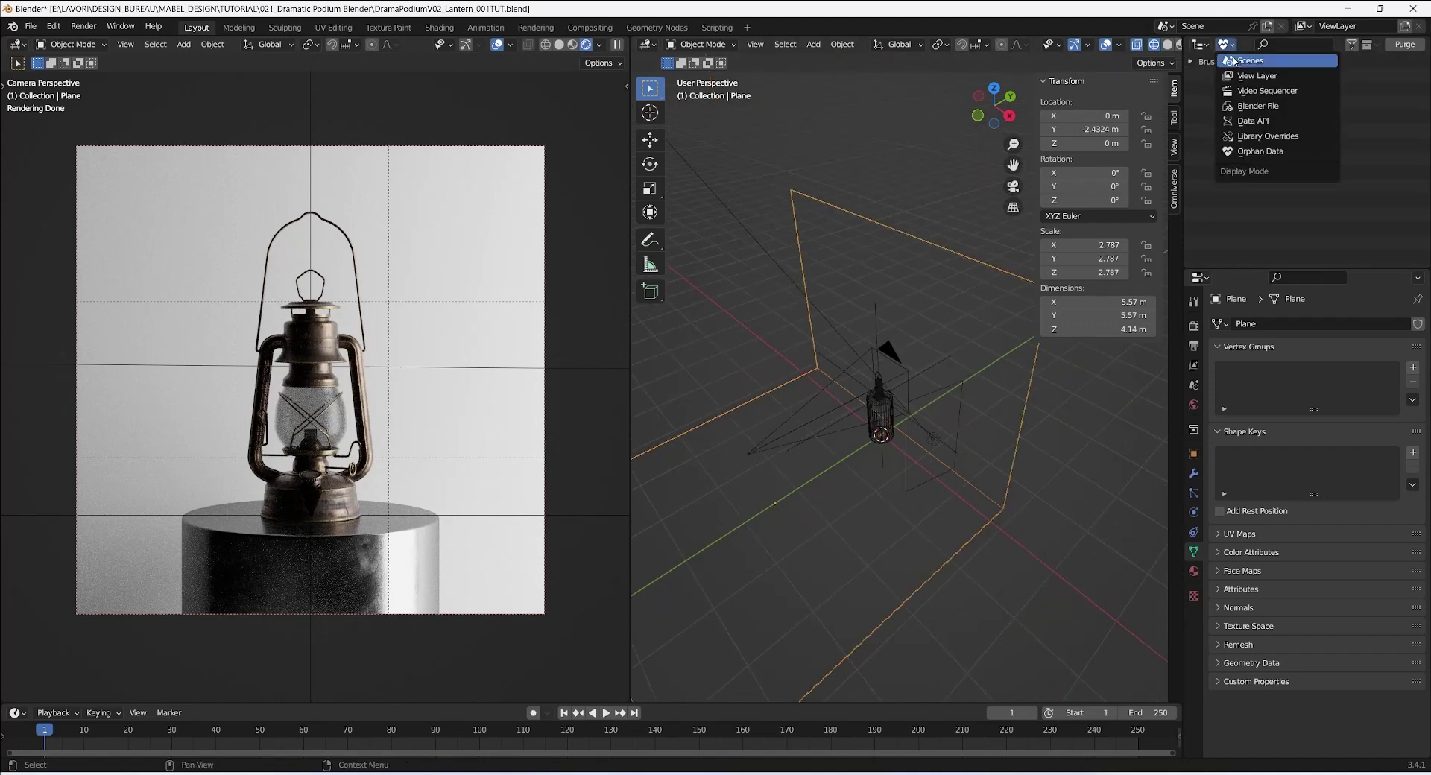
left_click(1237, 75)
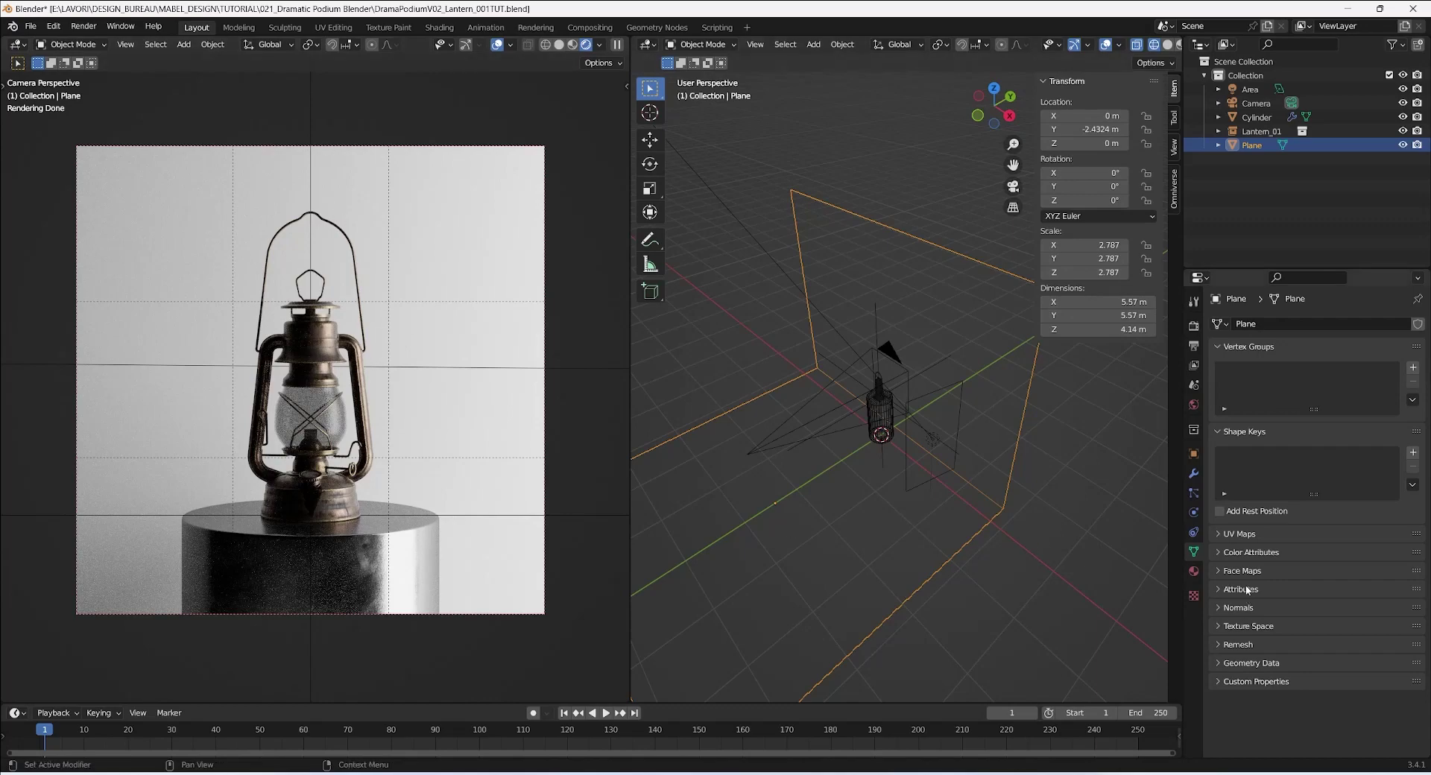
left_click(1193, 570)
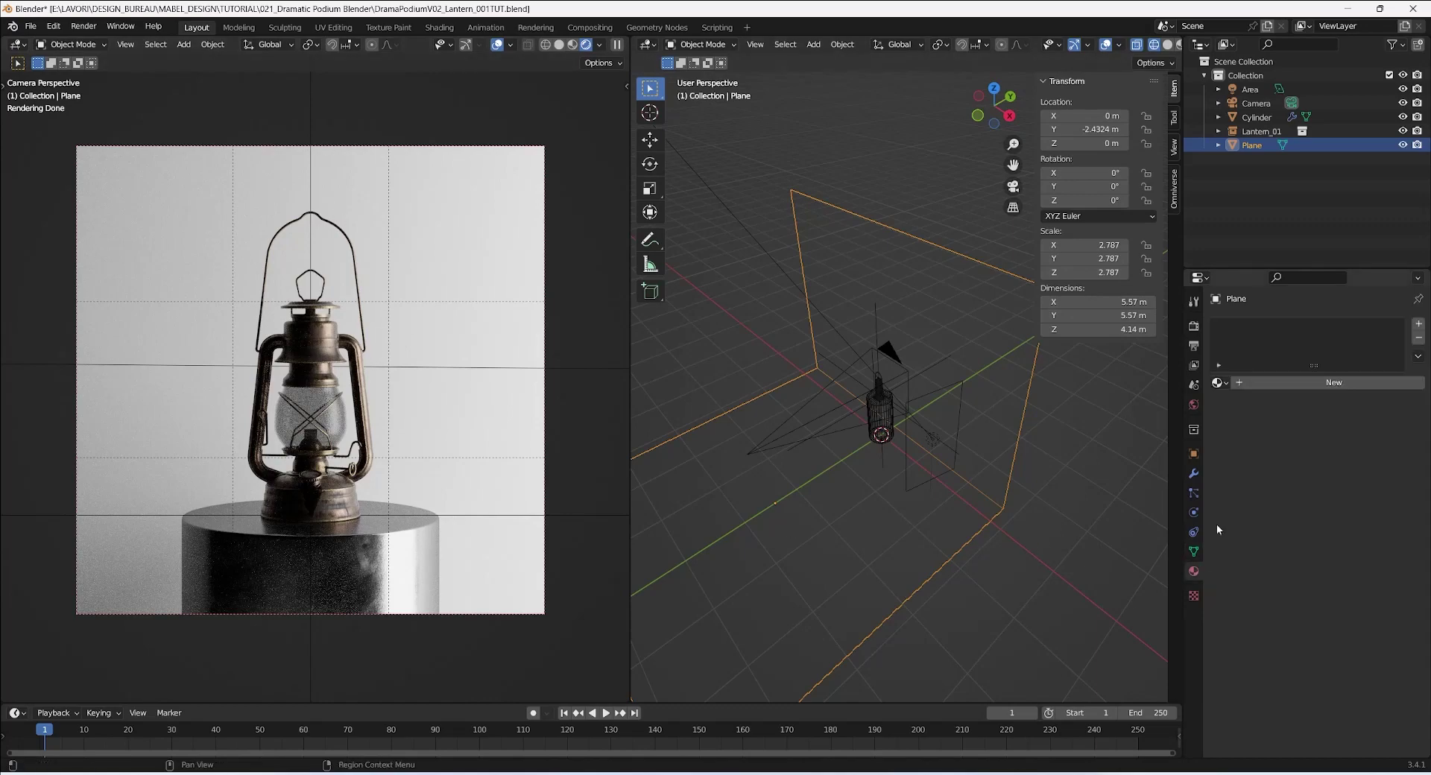
left_click(1245, 383)
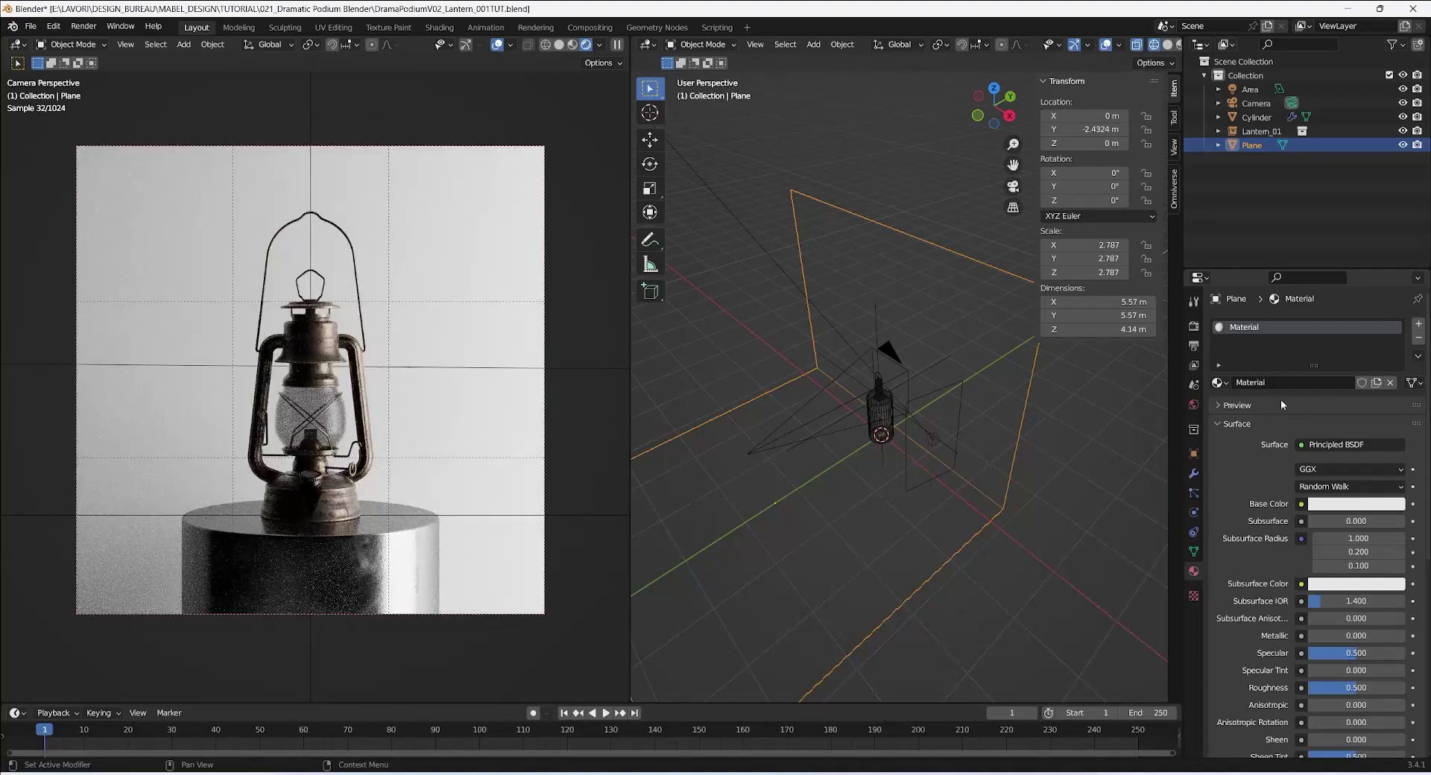
Darken the backdrop material's base color to a value of about 0.038, then deselect the plane and hide the camera view's overlays.
left_click(1344, 504)
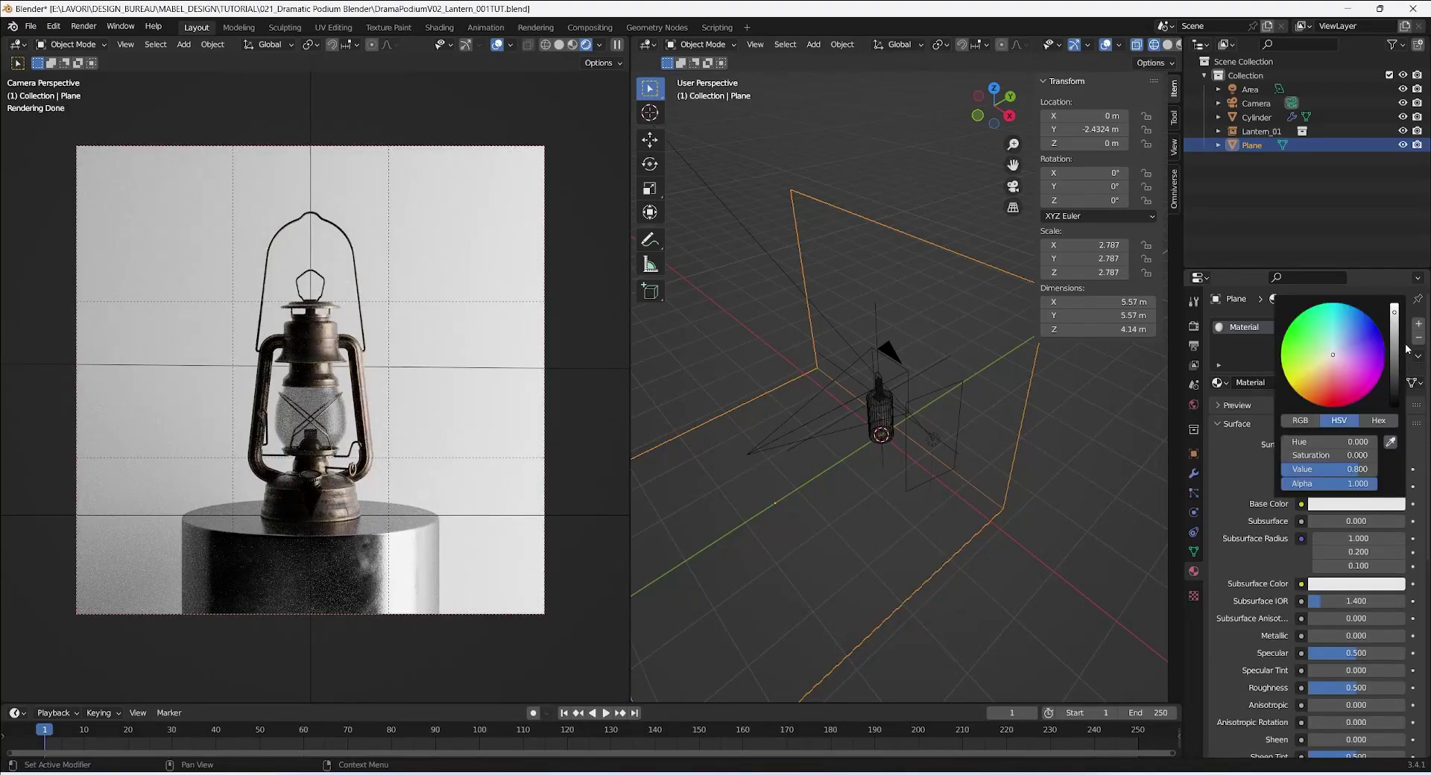
left_click_drag(1394, 313, 1393, 384)
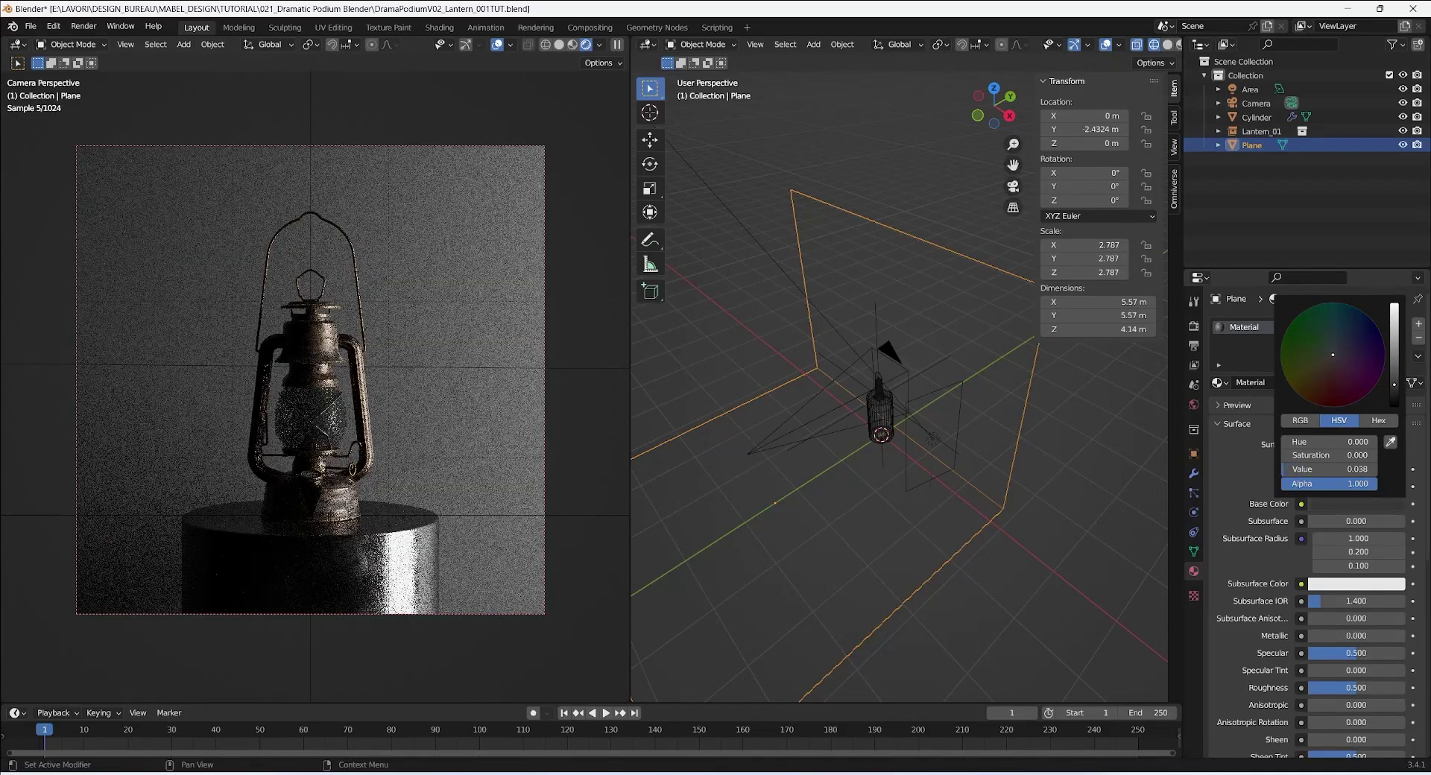
left_click(845, 167)
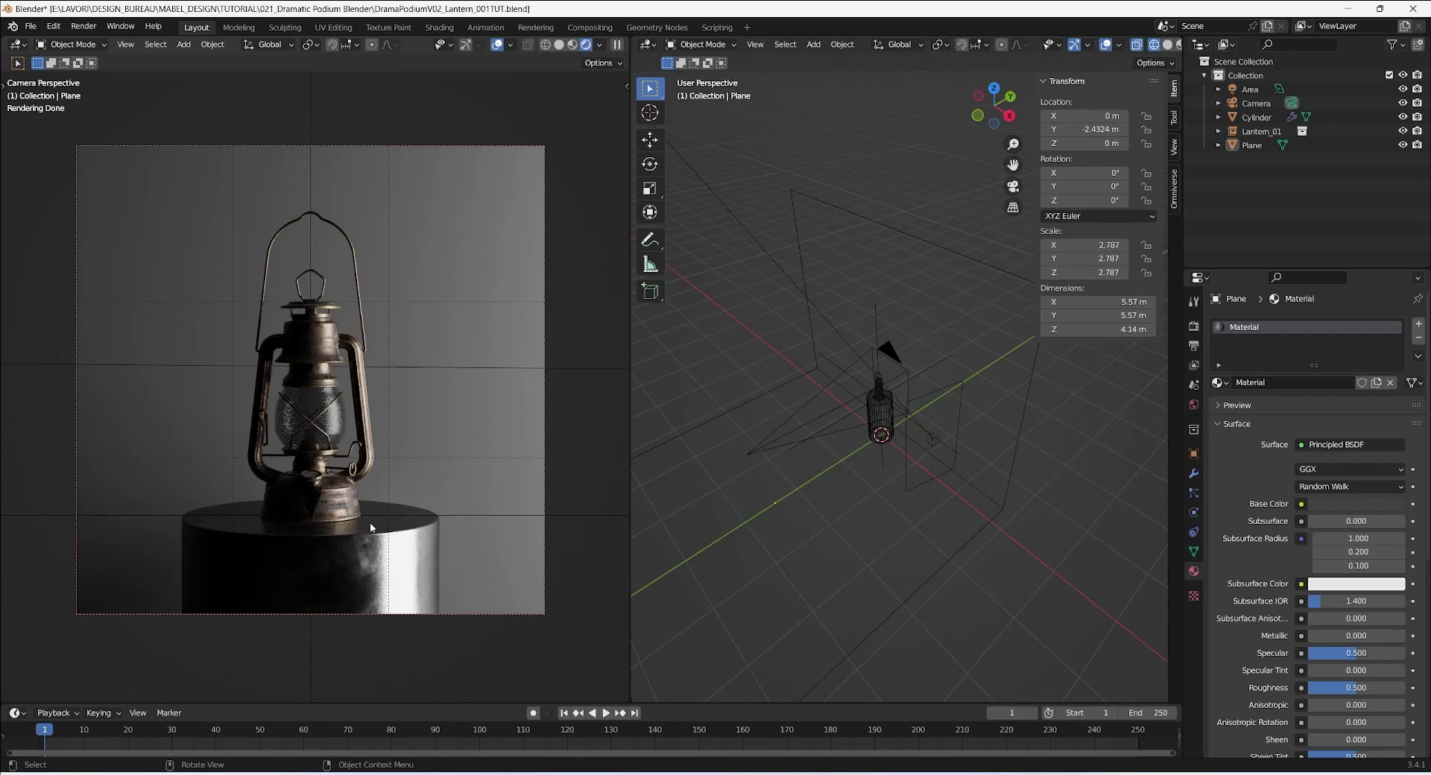
left_click(497, 44)
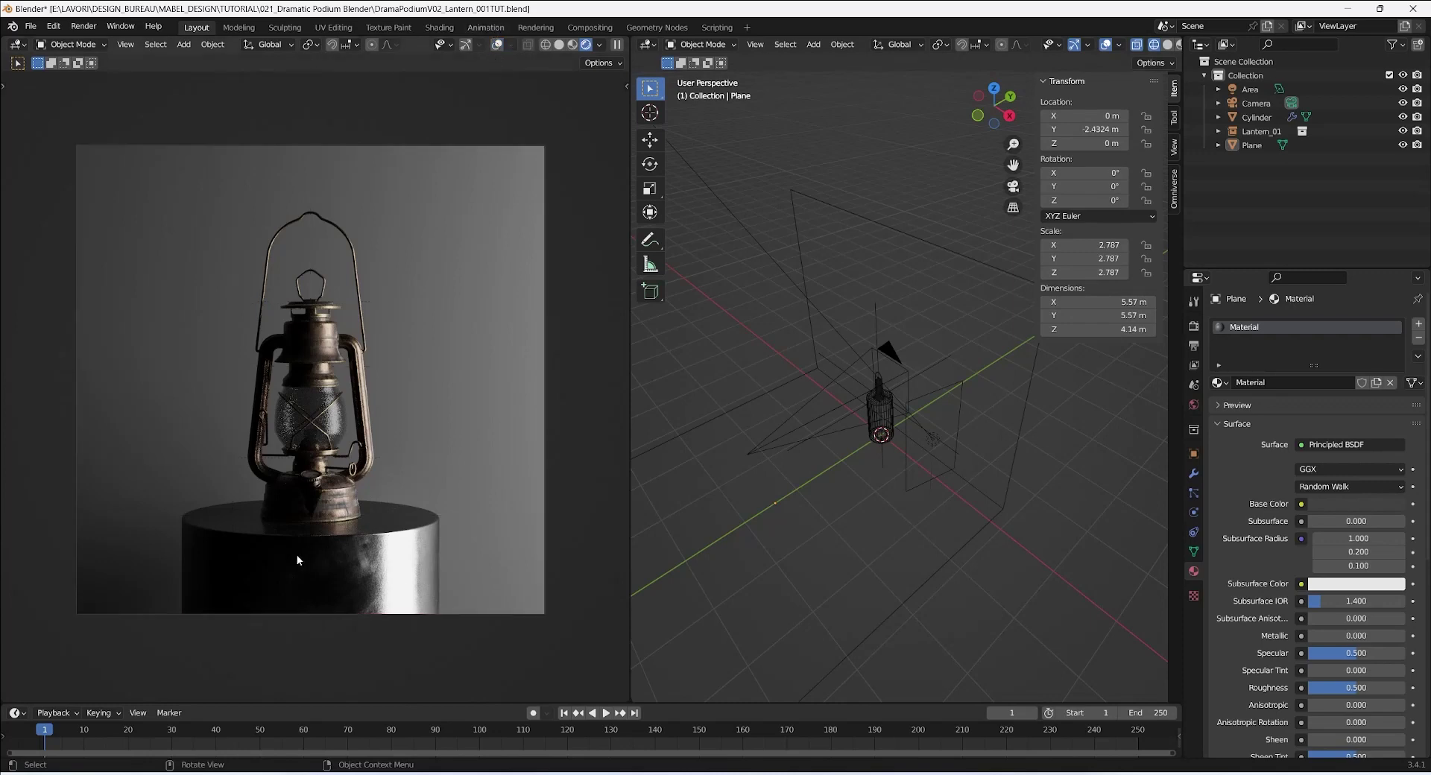
Rotate the lantern about 30.2° around the global Z axis.
left_click(900, 354)
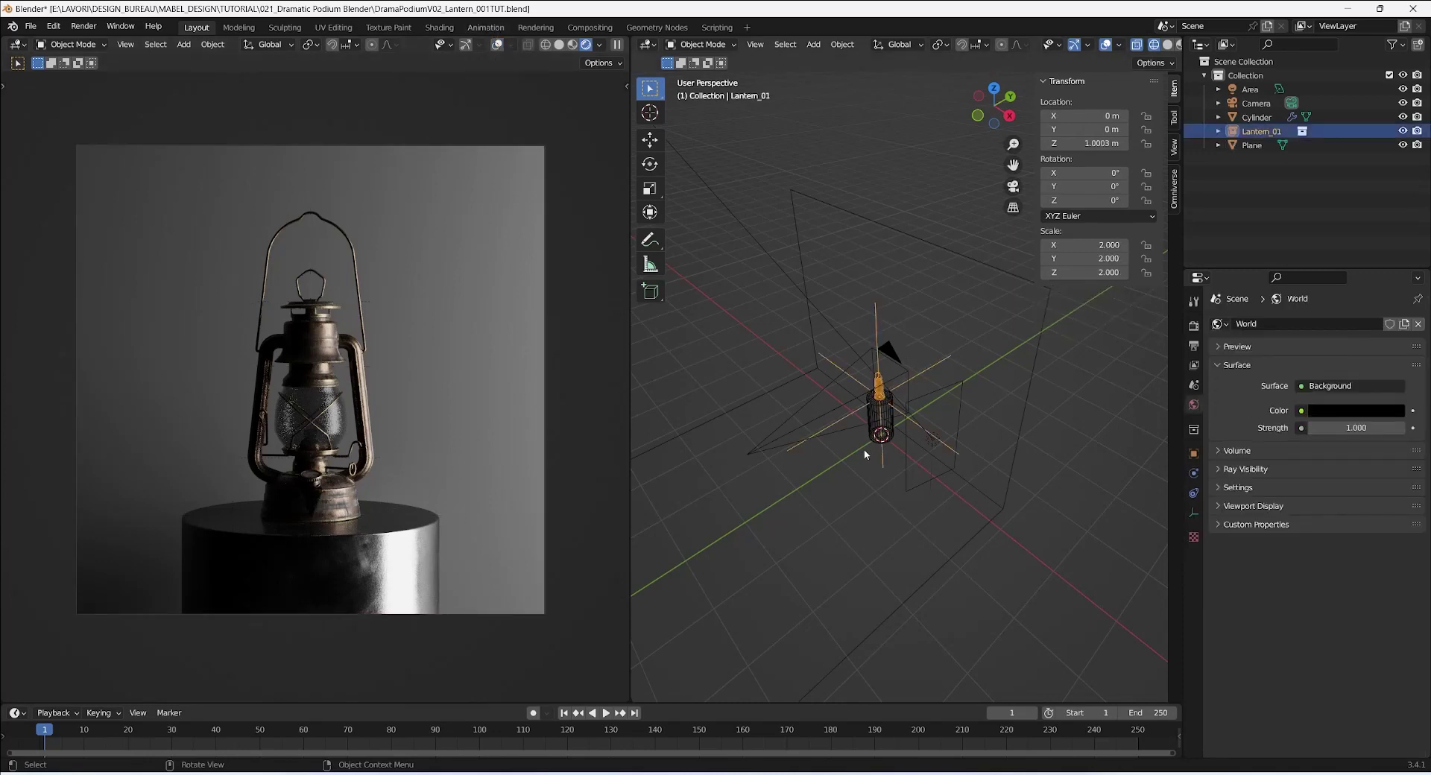
key("r")
key("z")
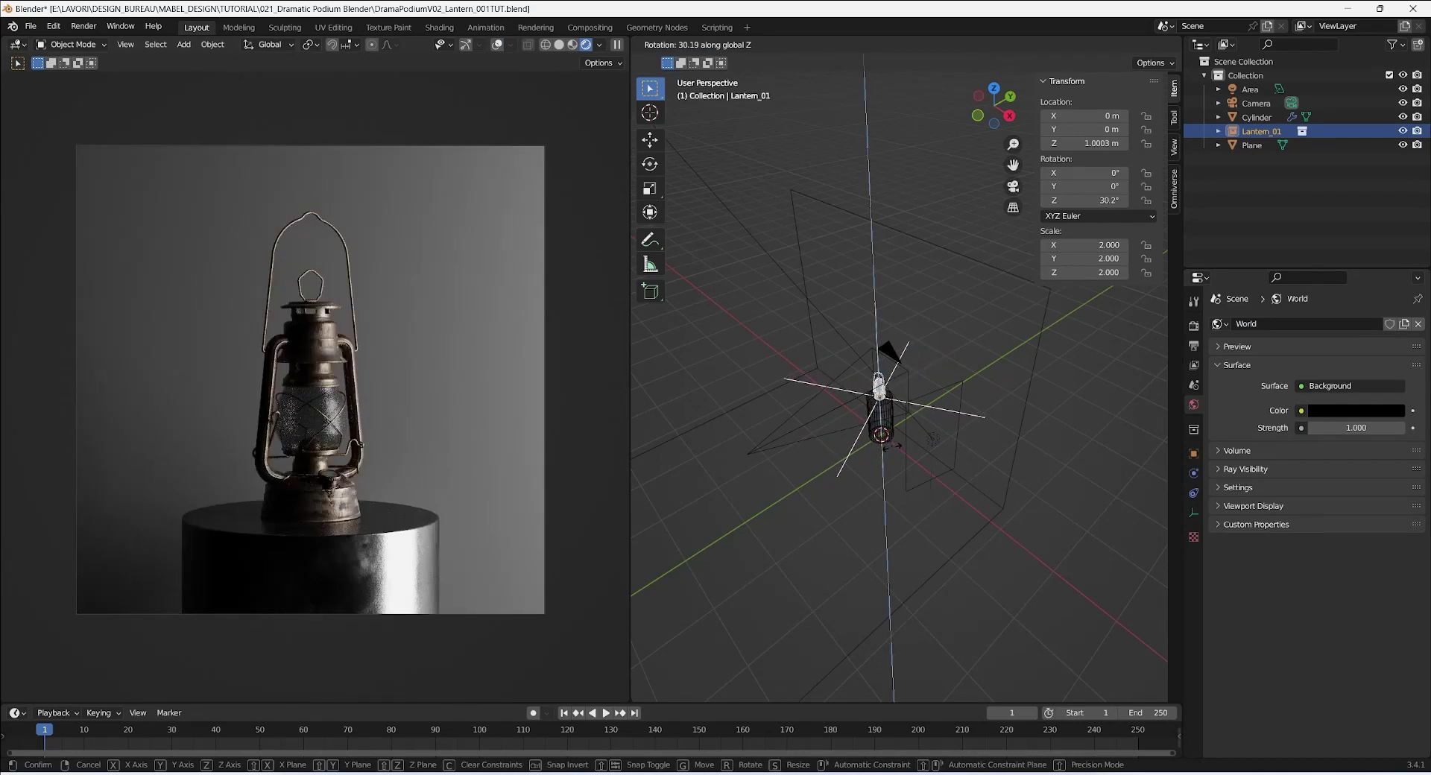
left_click(896, 447)
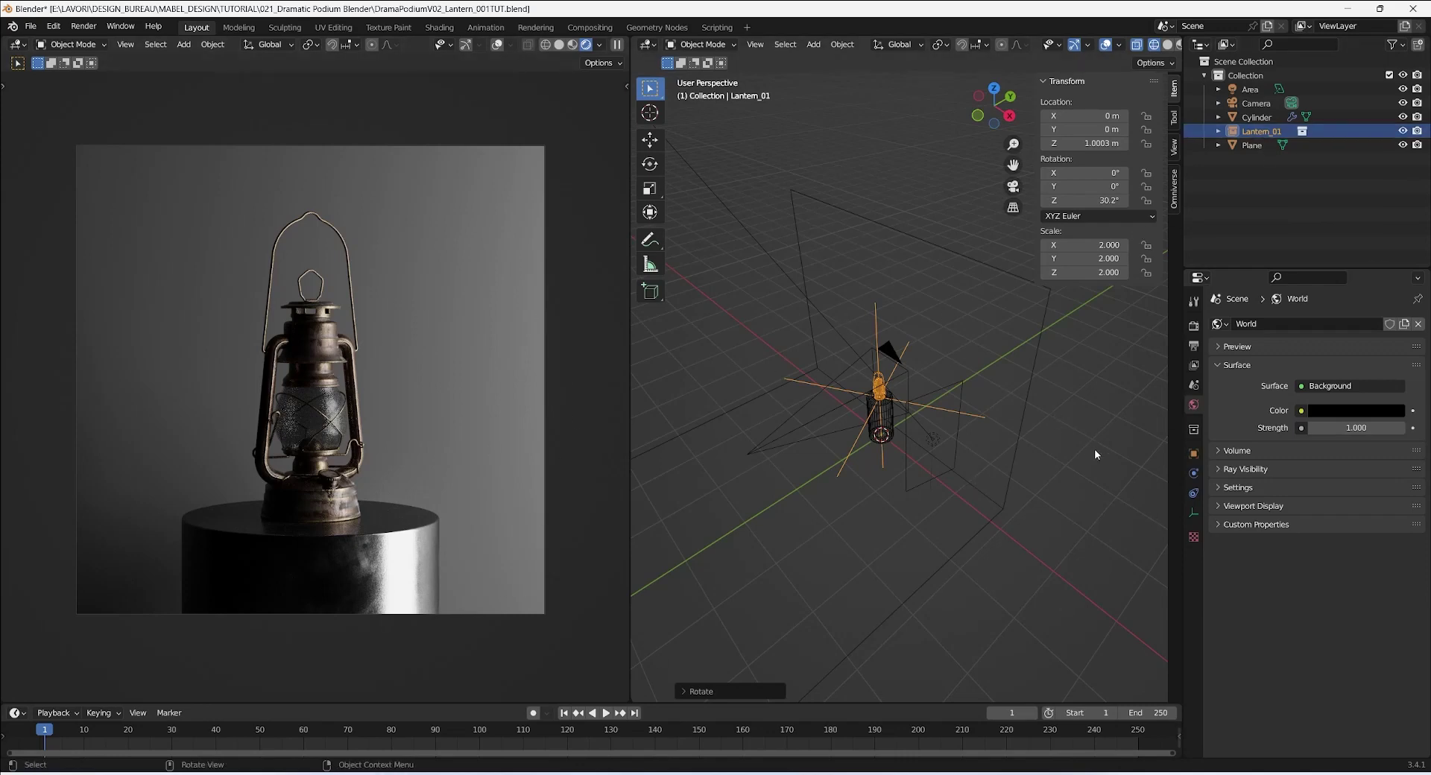
Deselect the lantern and lighten the world background color slightly to a very dark grey.
left_click(1057, 404)
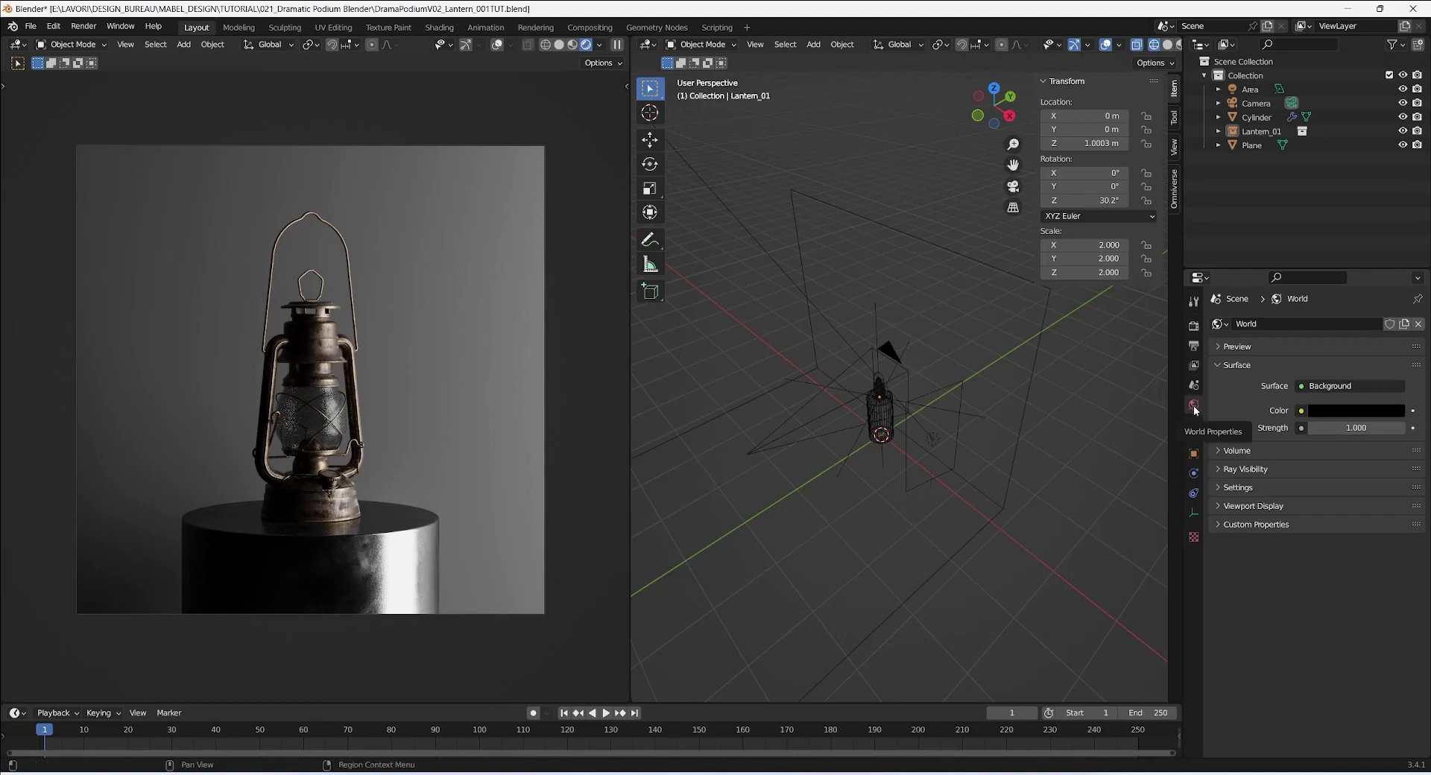
left_click(1331, 412)
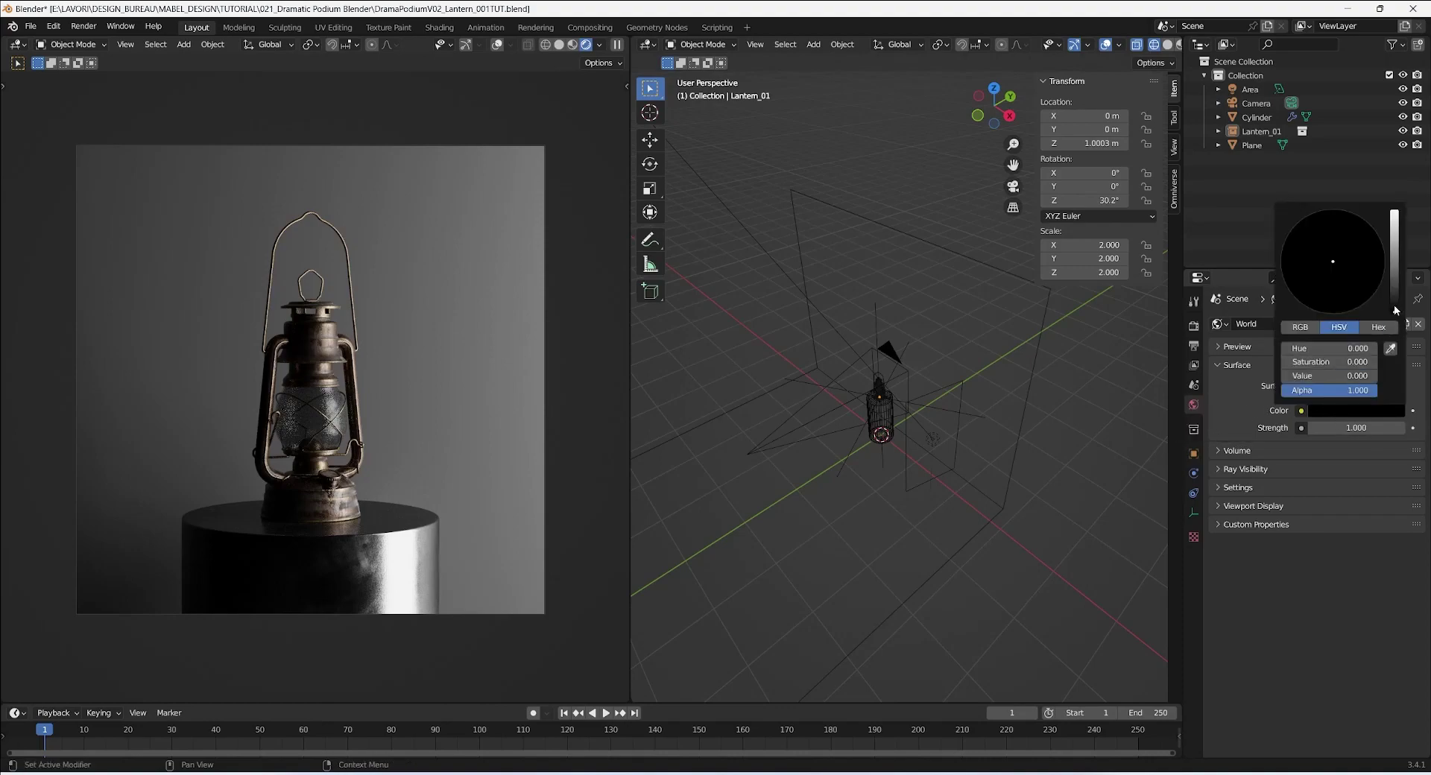
left_click_drag(1396, 310, 1394, 287)
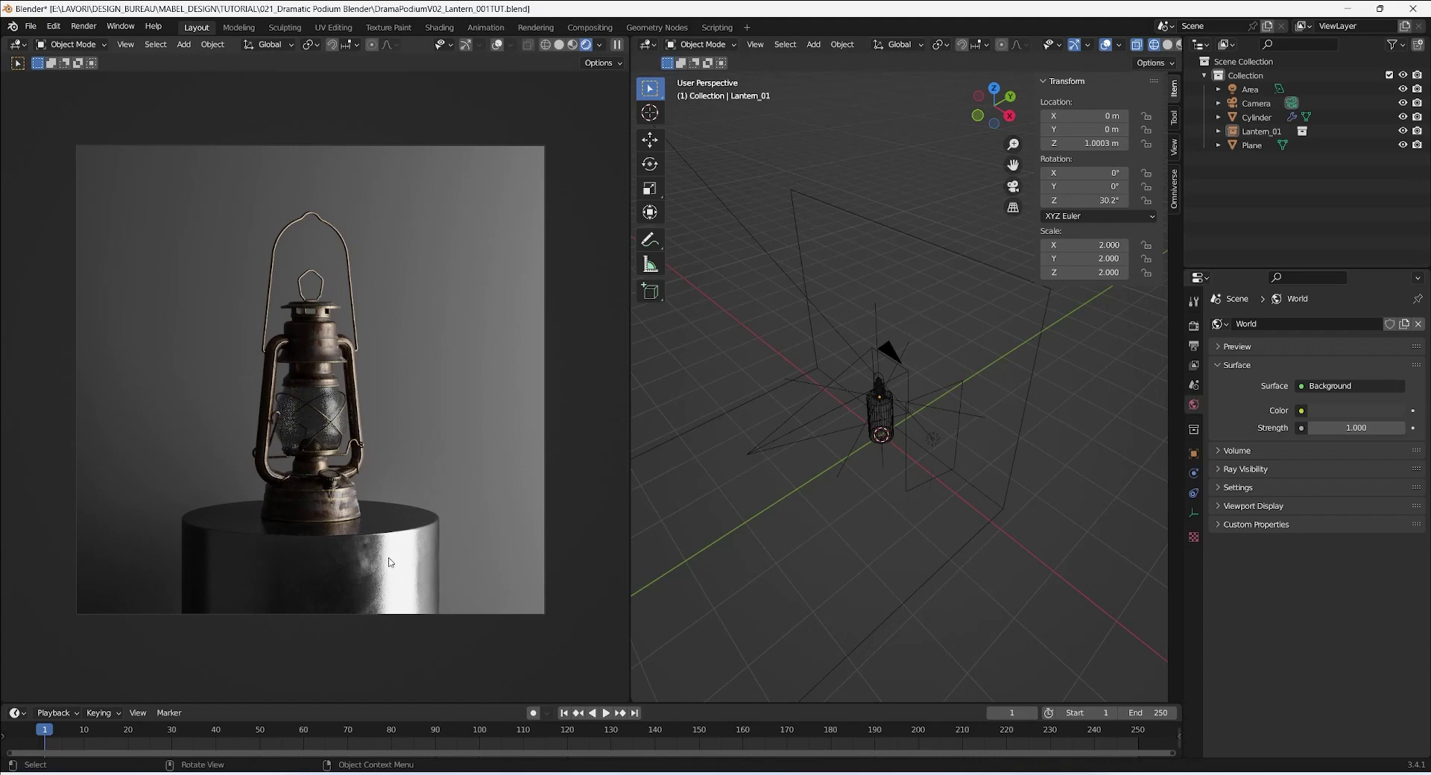
Add a spot light and raise it along Z to about 1.31 m, at lantern height.
key("shift+a")
mouse_move(1036, 423)
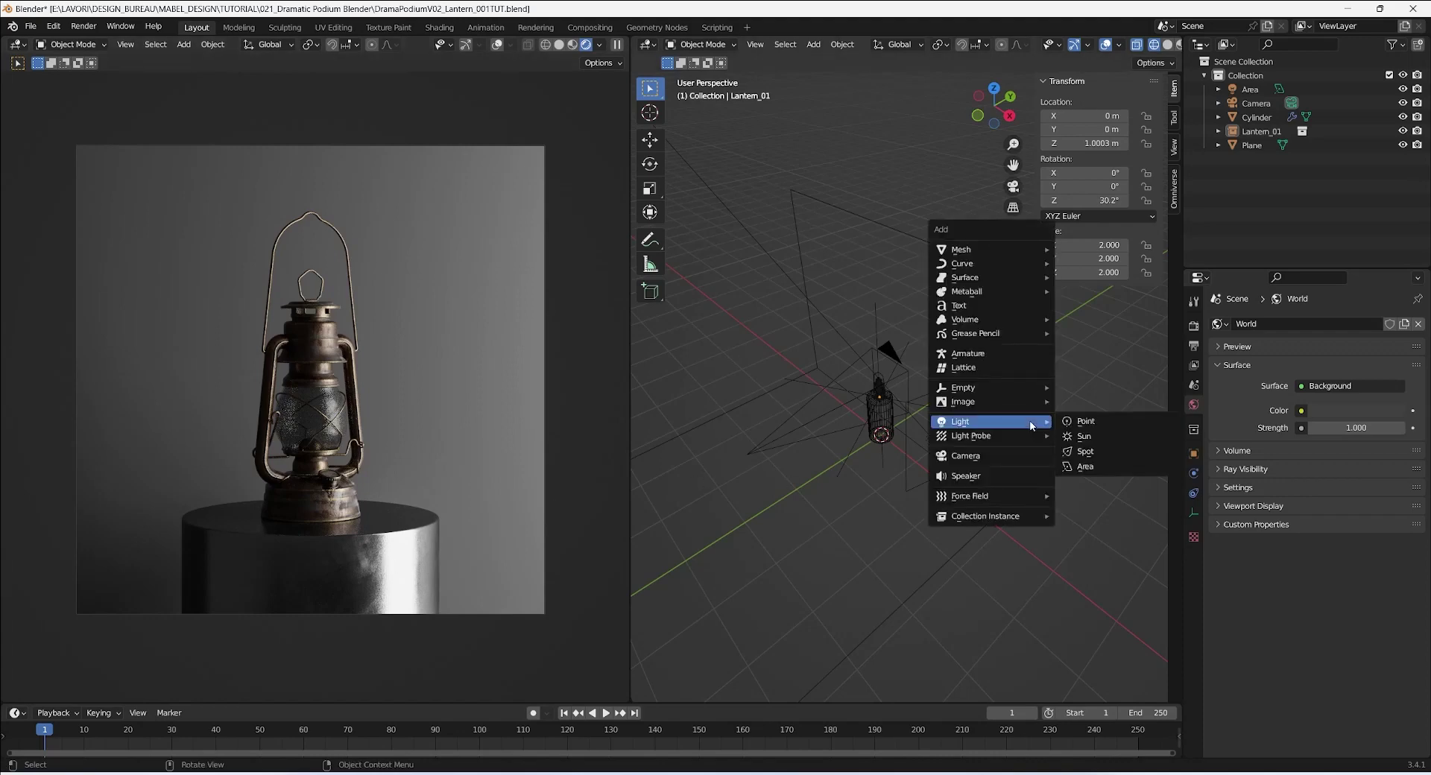
left_click(1082, 452)
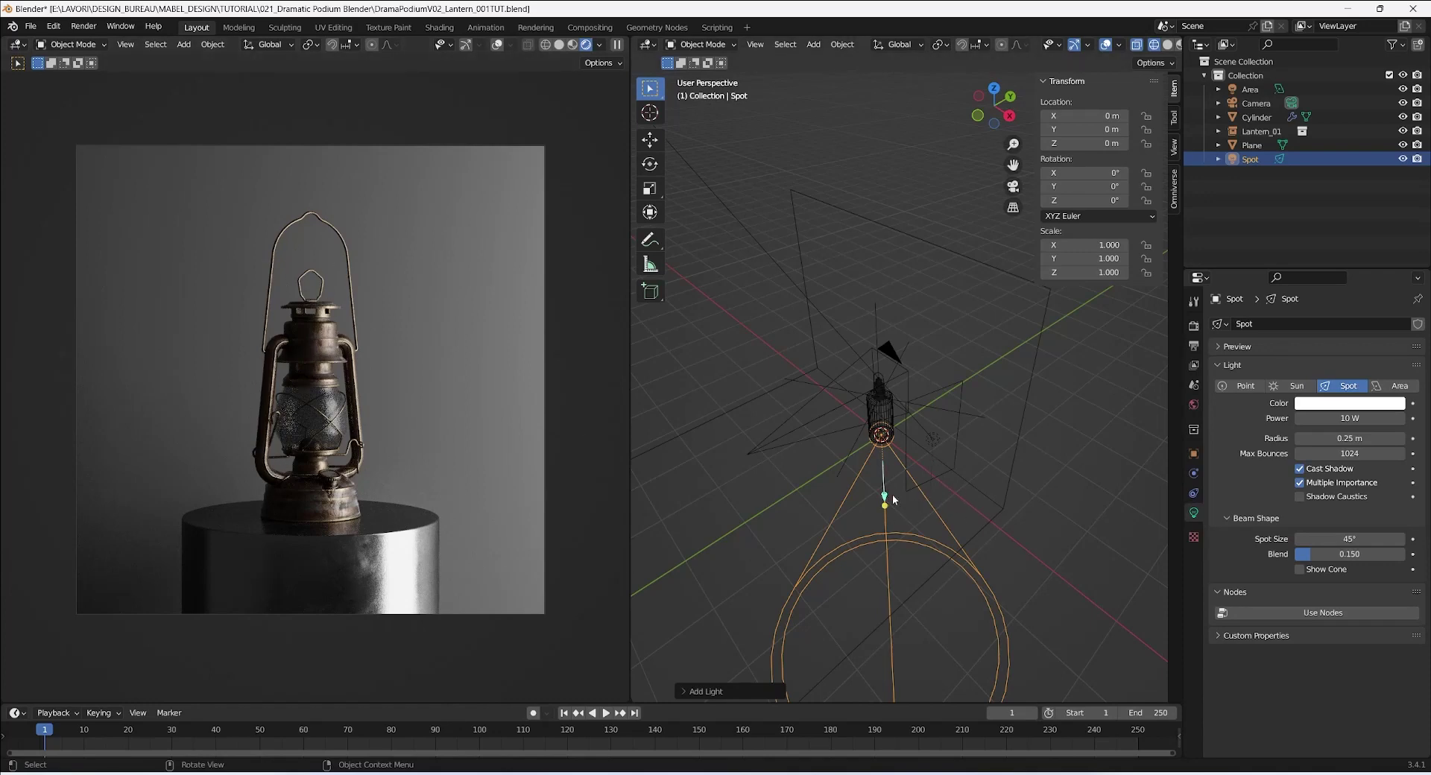
middle_click_drag(891, 494, 939, 467)
key("g")
key("z")
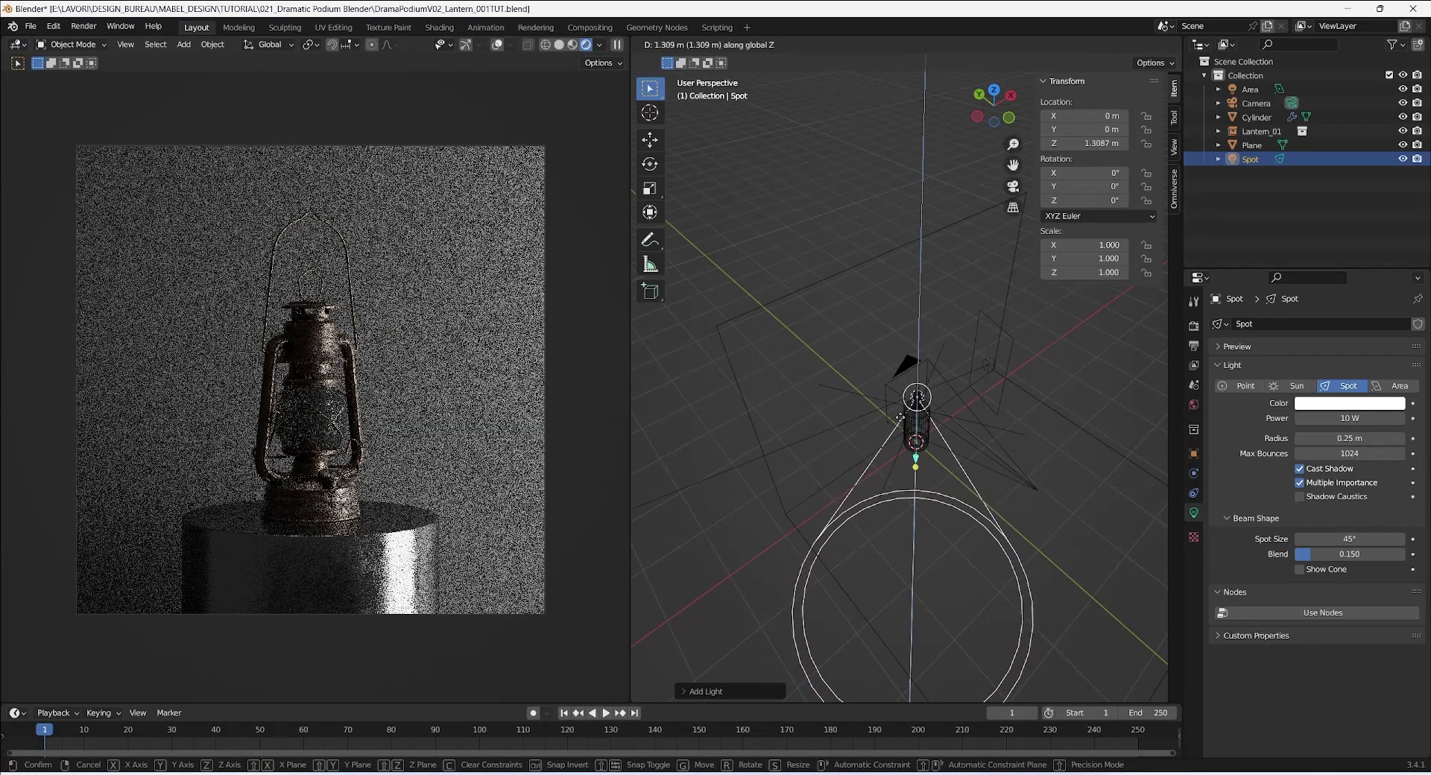
left_click(986, 322)
Move the spot light along the global Y axis to about 0.27 m, behind the lantern.
scroll(987, 322, "up", 4)
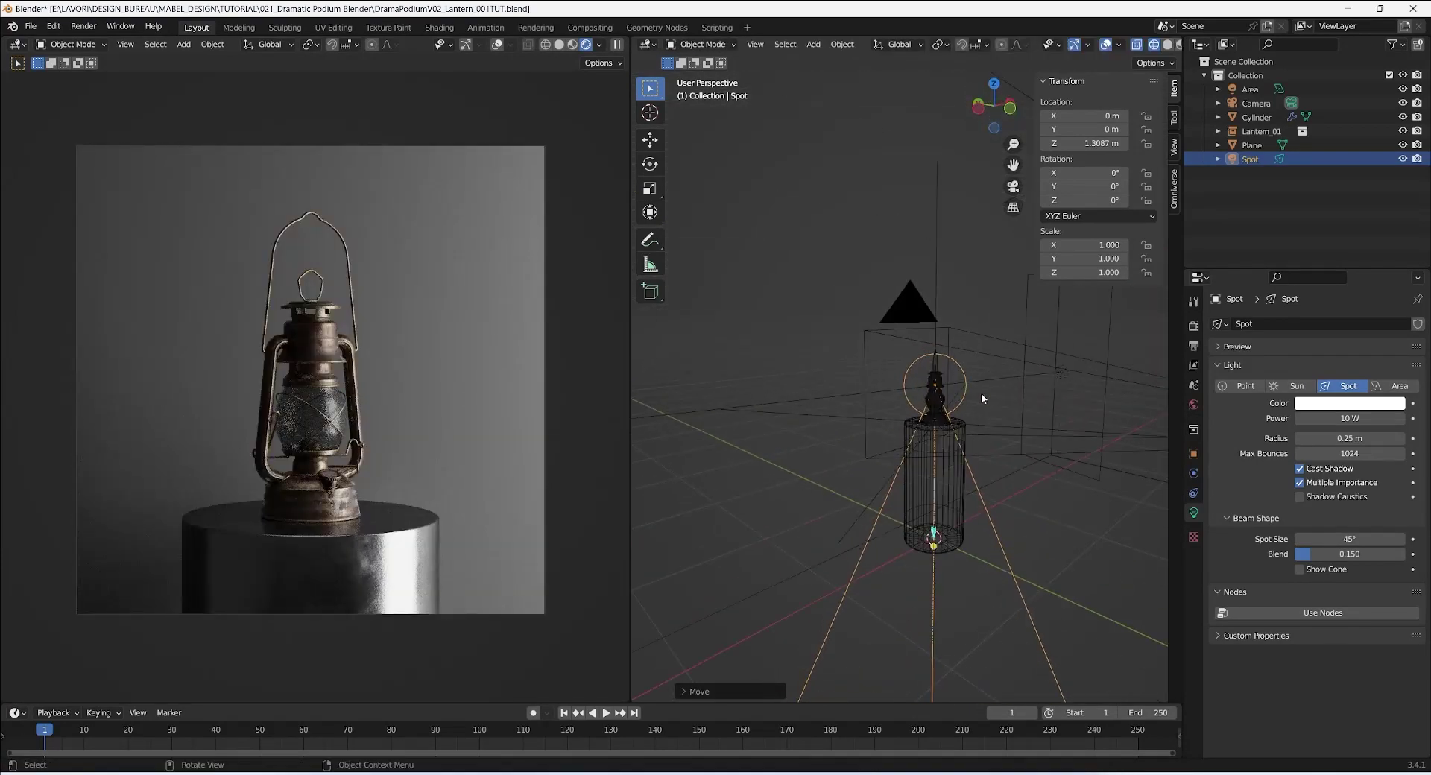
middle_click_drag(878, 369, 963, 467)
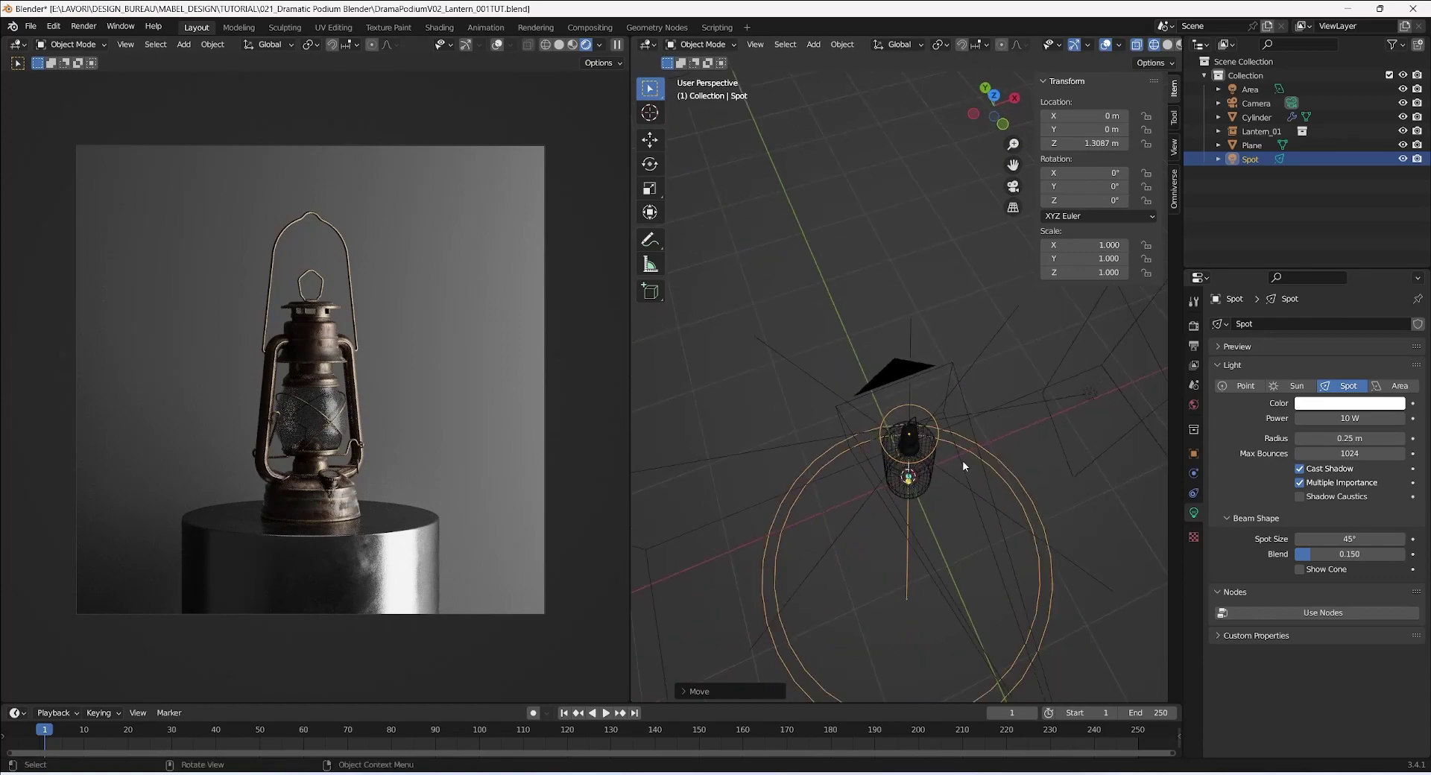
key("g")
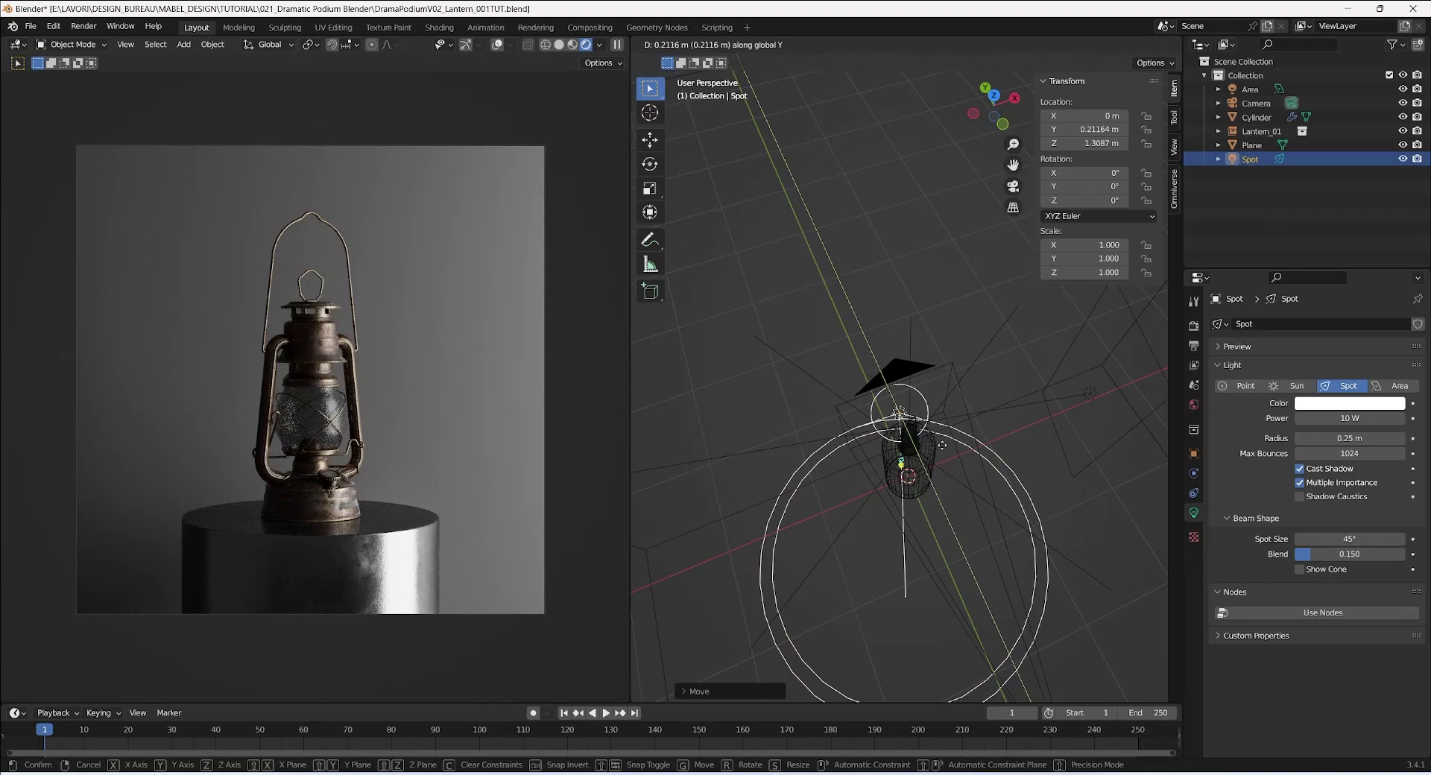
key("y")
left_click(936, 441)
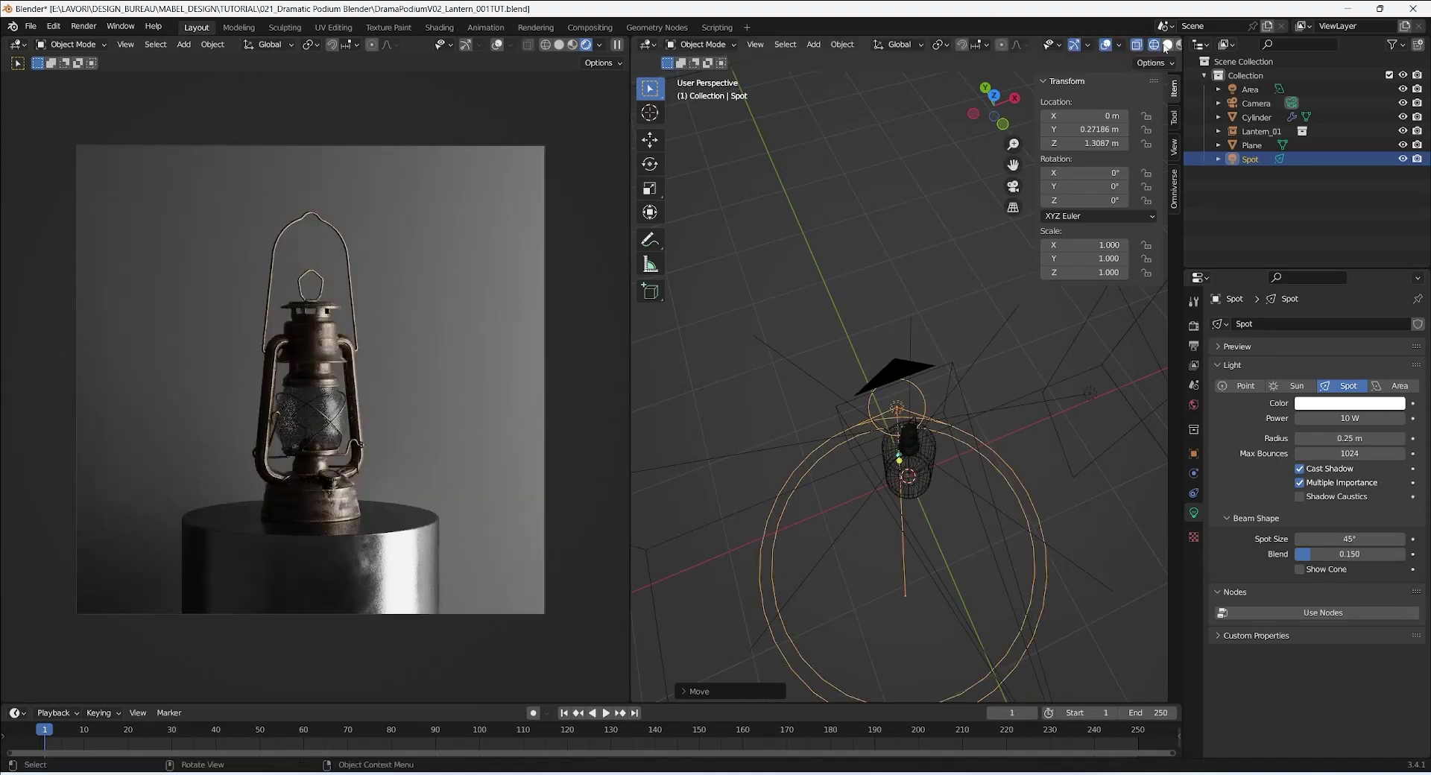
Show the working viewport in solid shading and rotate the spot light 90° in right side view to aim it horizontally toward the lantern.
left_click(1166, 44)
middle_click_drag(923, 335, 1006, 403)
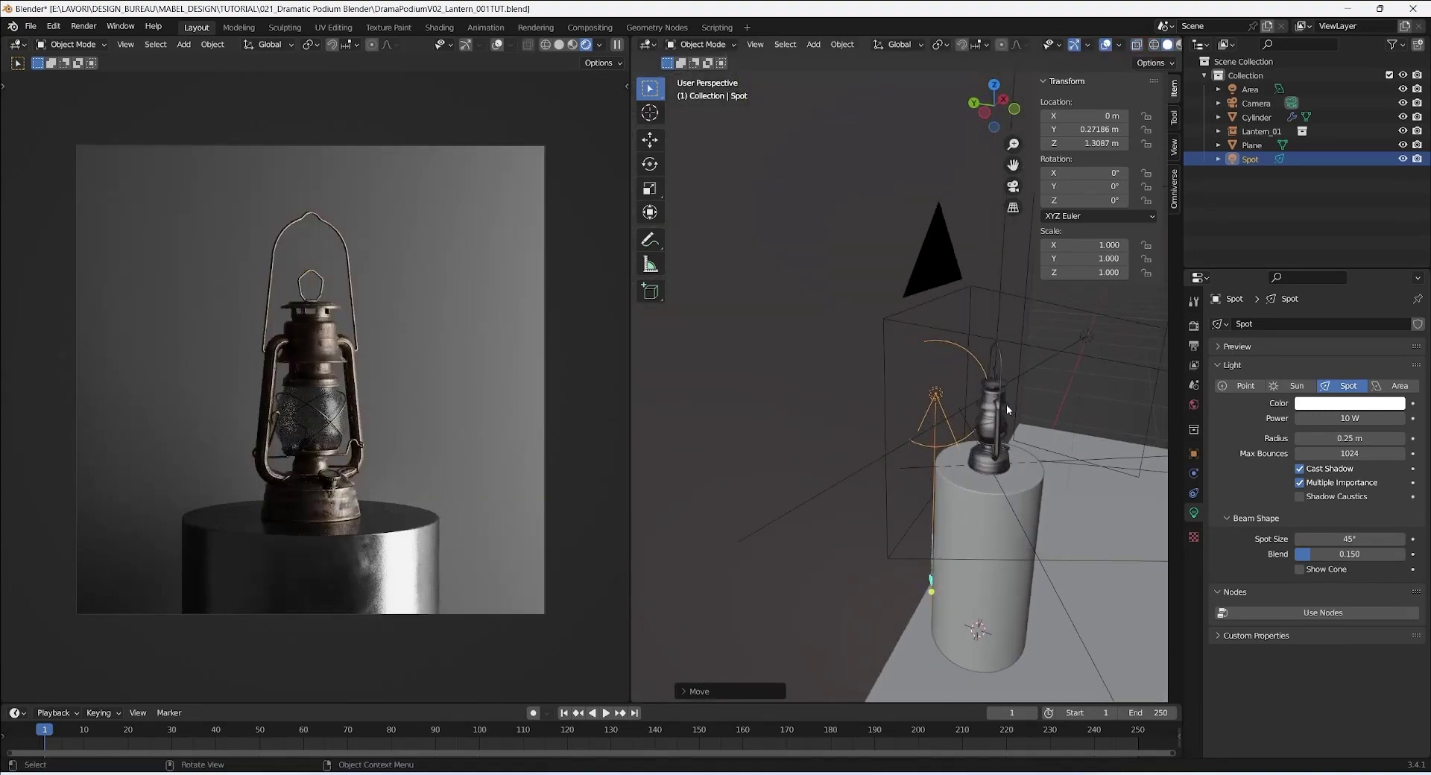
key("KP_3")
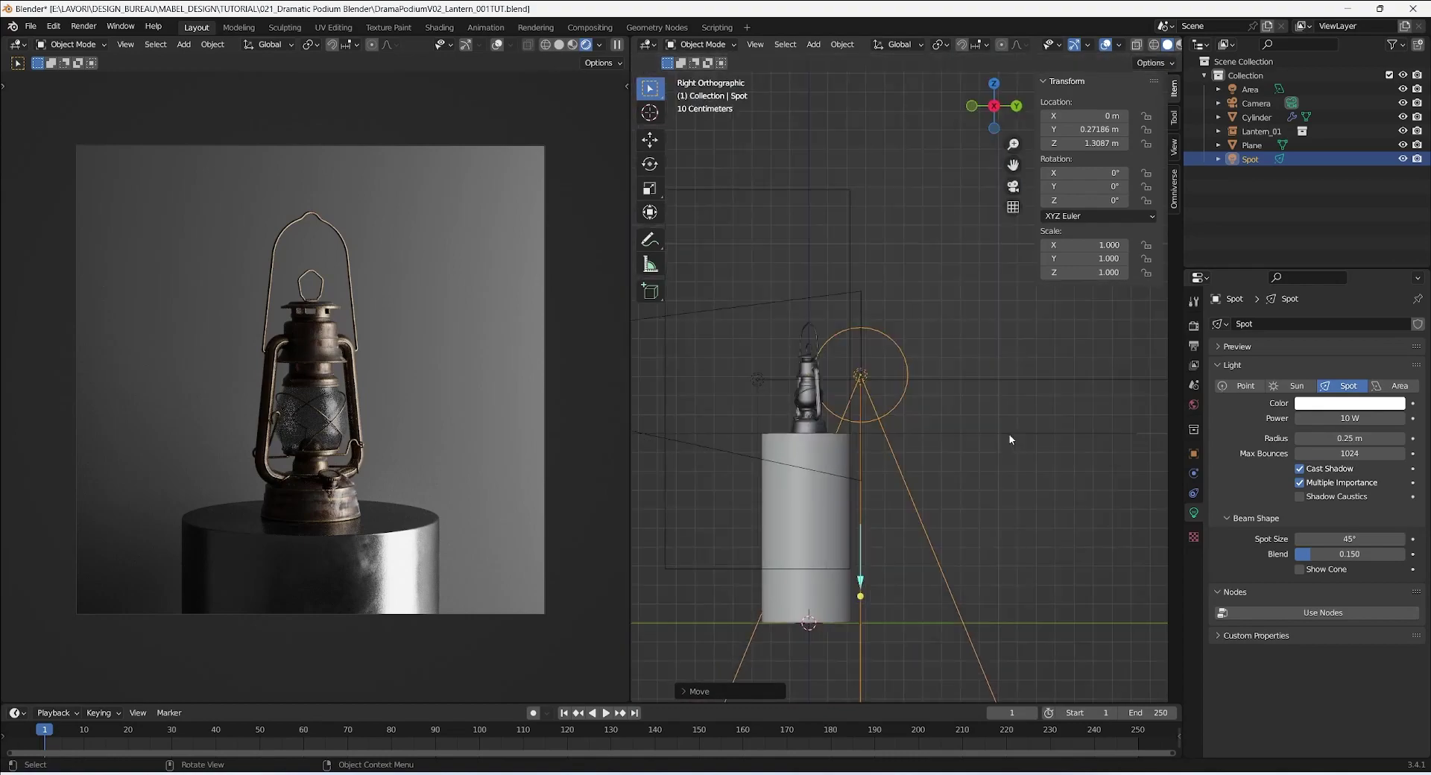
key("r")
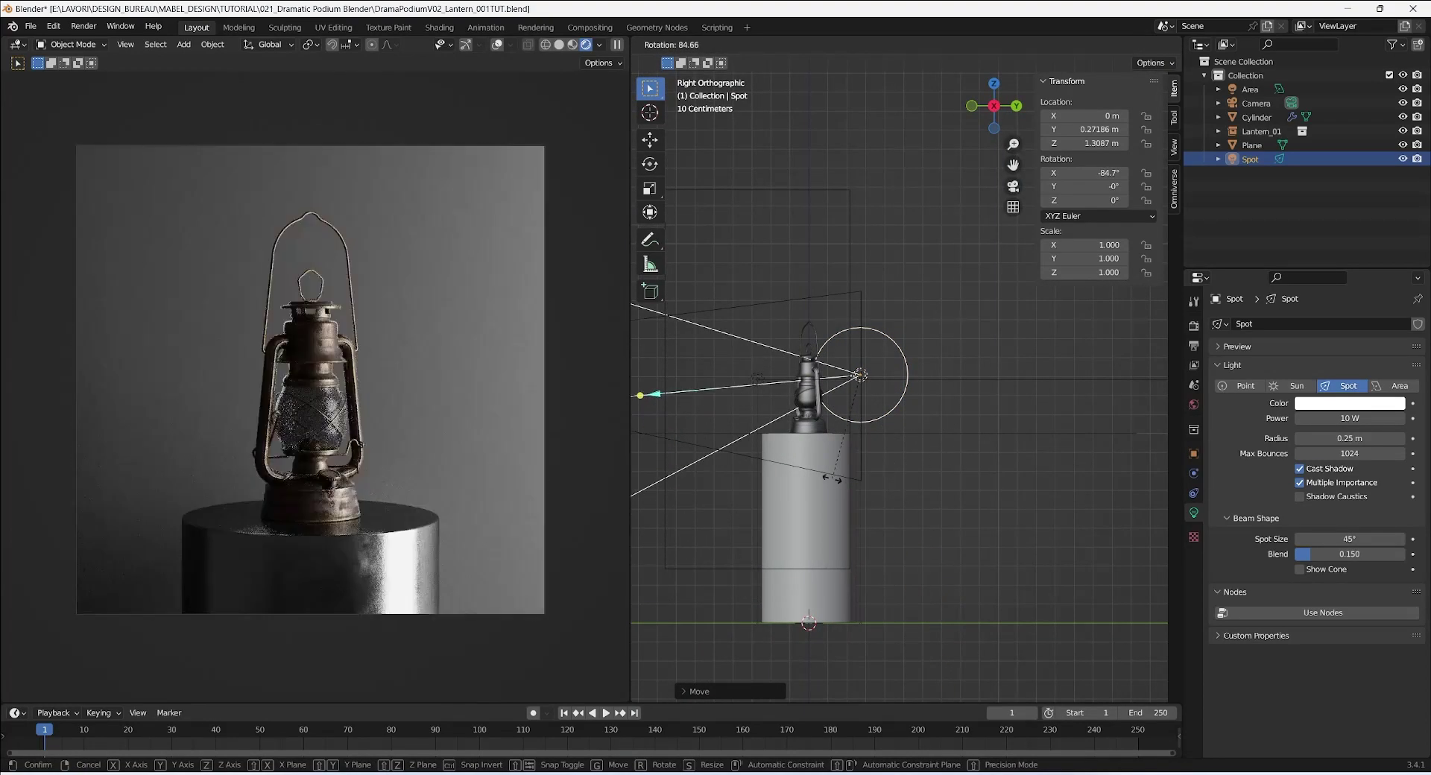
key("BackSpace")
key("BackSpace")
key("BackSpace")
type("90")
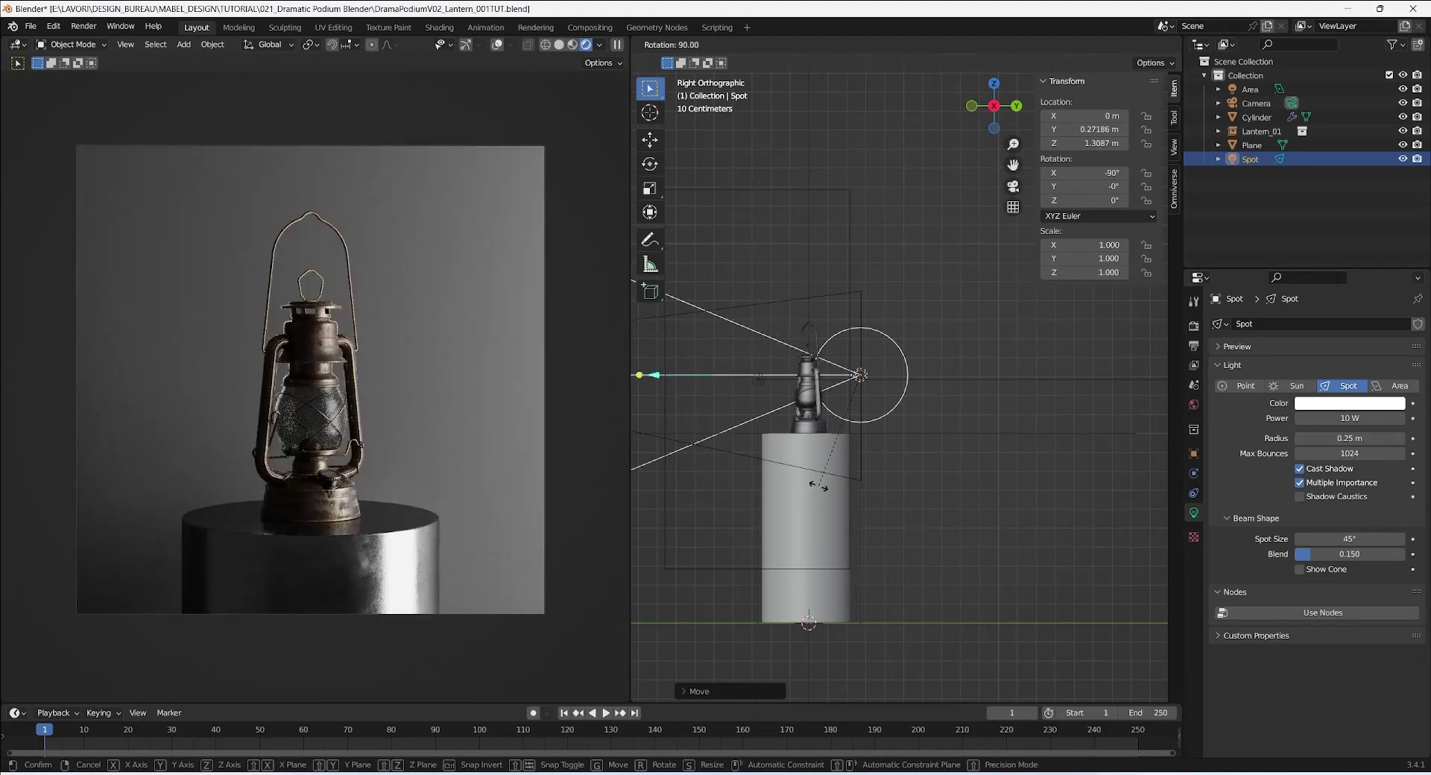
key("Return")
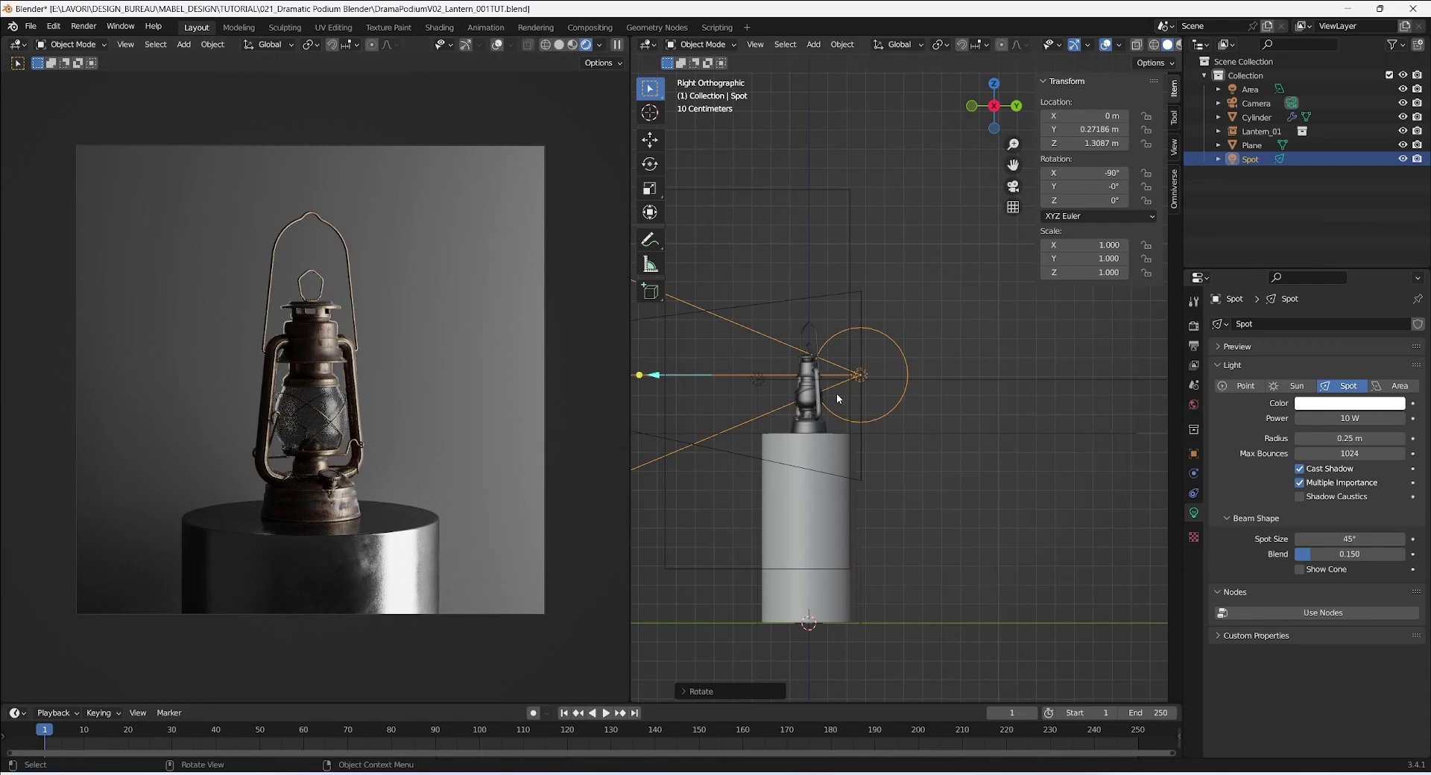
Move the spot light sideways along the global X axis to about -0.27 m, beside the lantern.
middle_click_drag(871, 413, 924, 440)
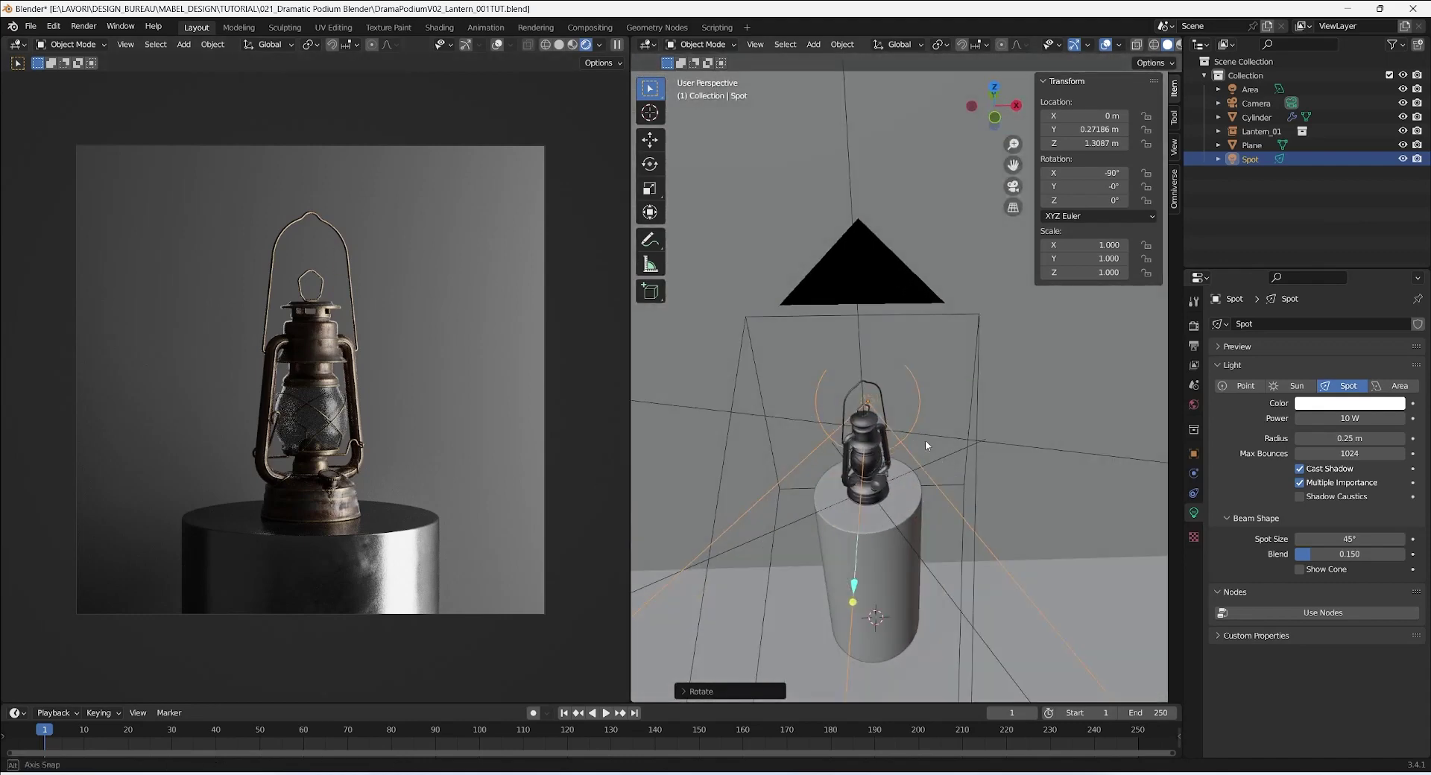
key("g")
key("y")
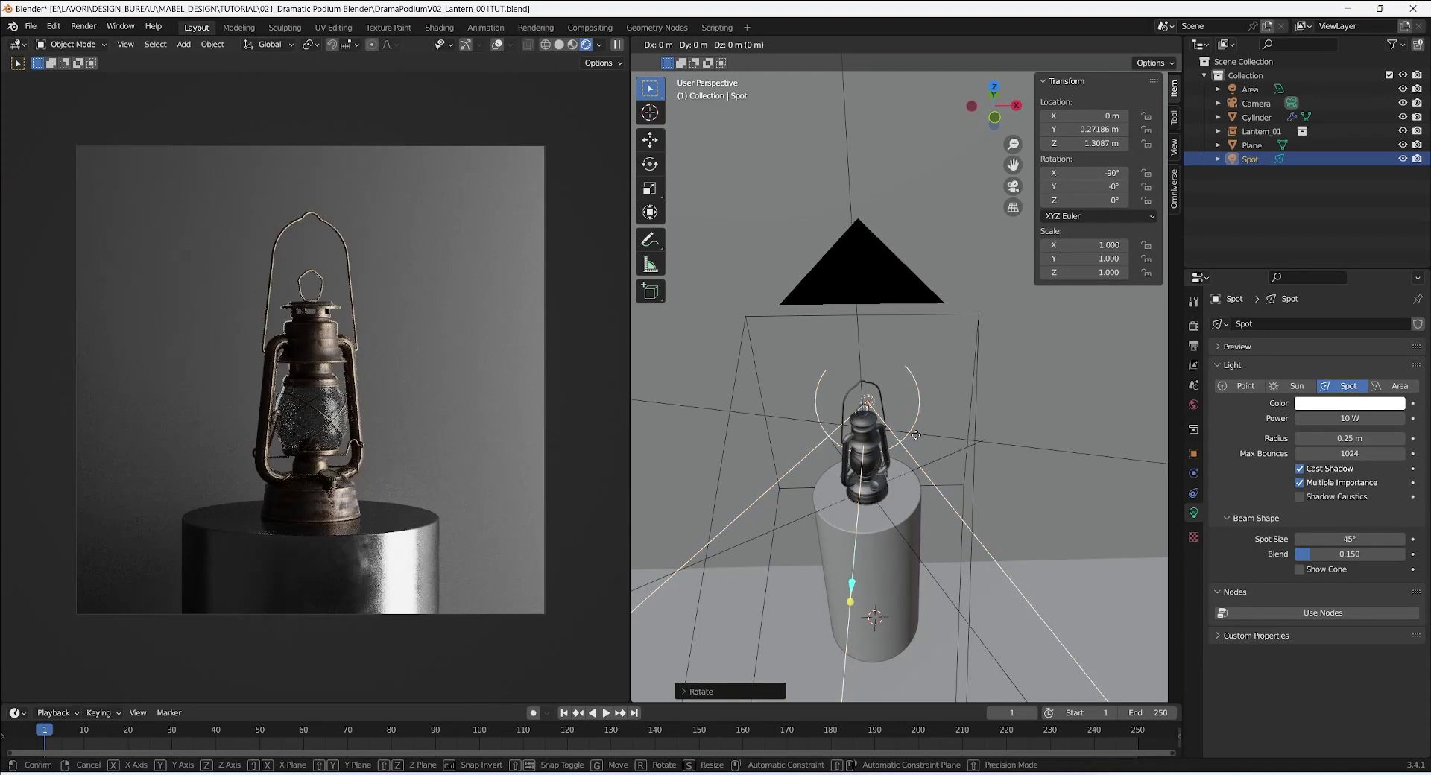
key("x")
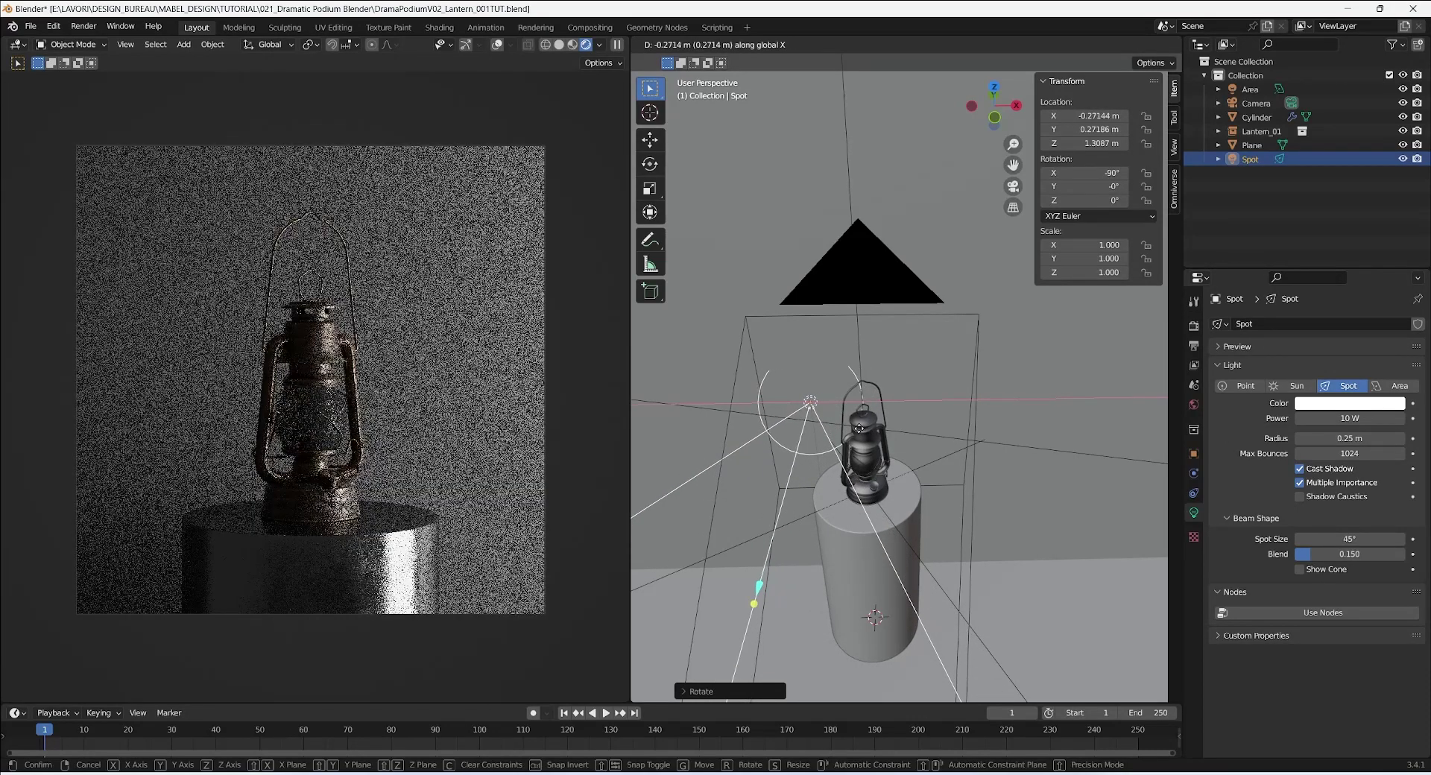
left_click(859, 428)
Rotate the spot light about 16.7° around the global Z axis.
key("r")
key("z")
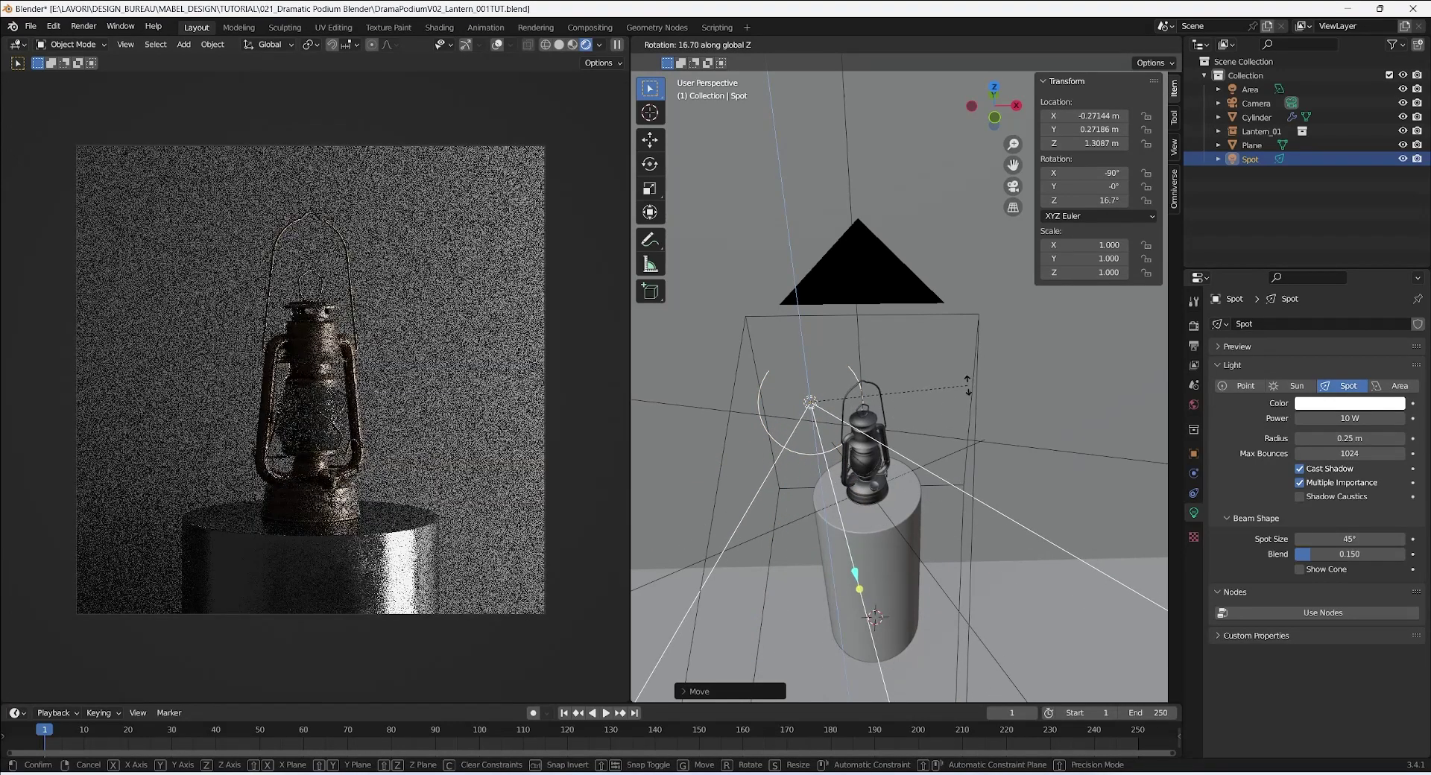
left_click(961, 386)
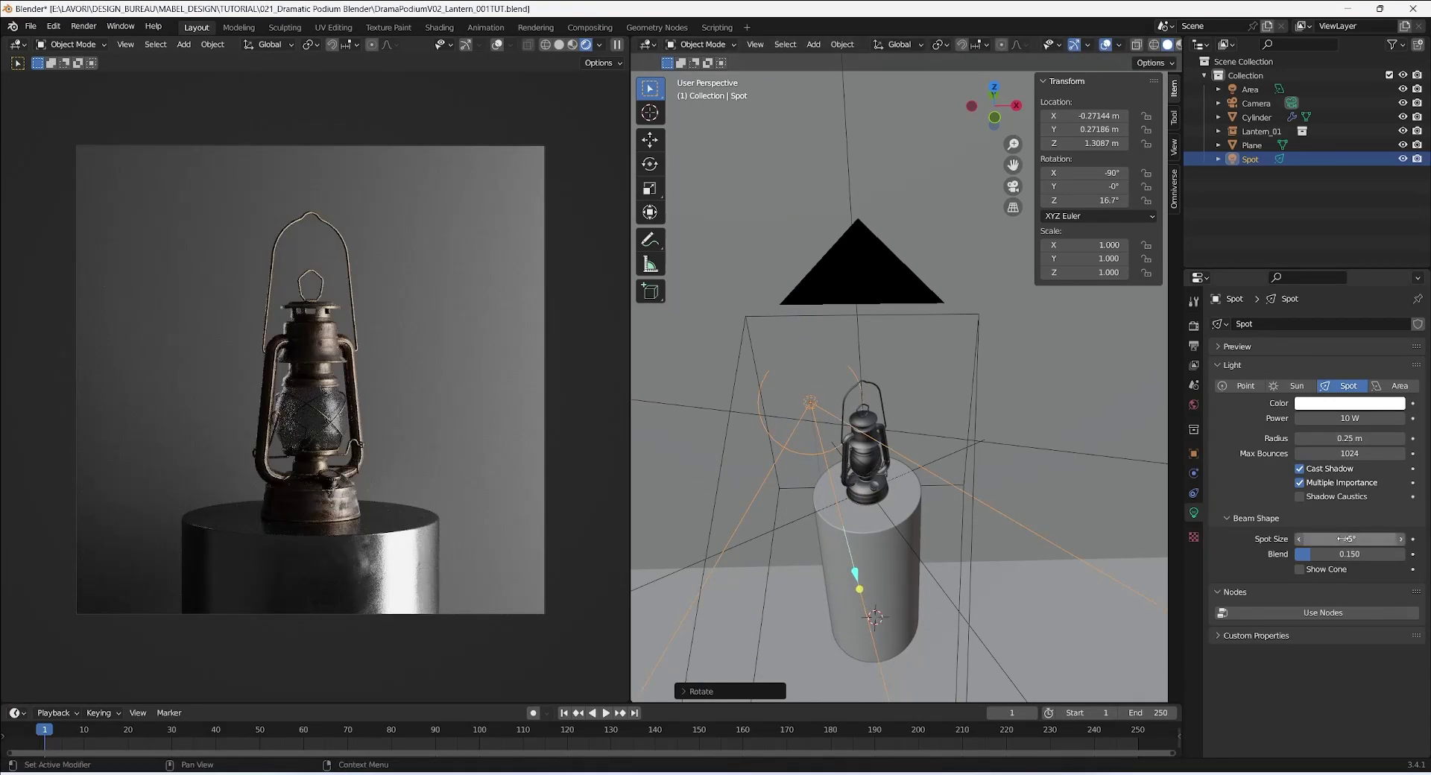
Set the spot light's beam spot size to 60° and its power to 5 W.
left_click_drag(1340, 539, 1364, 539)
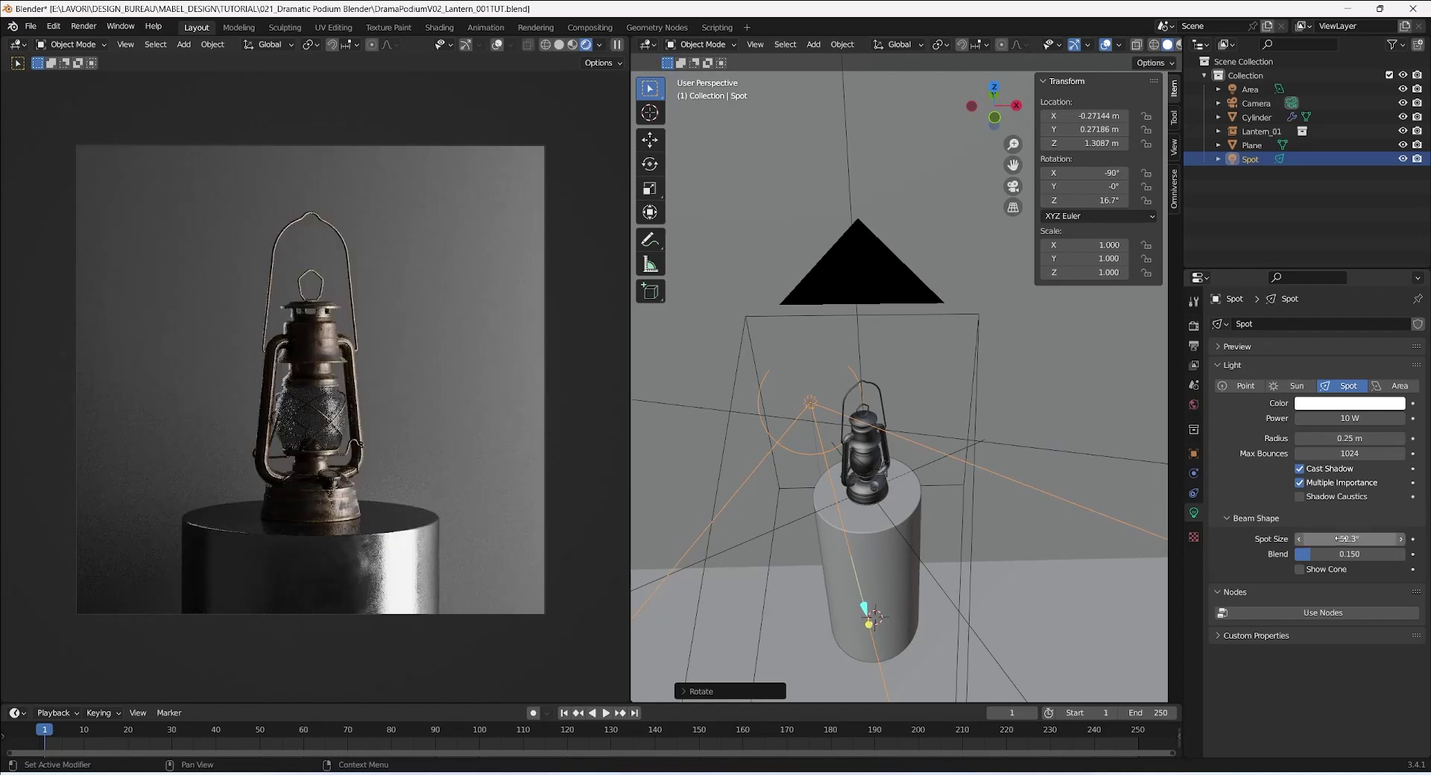
left_click(1351, 538)
type("60")
key("Return")
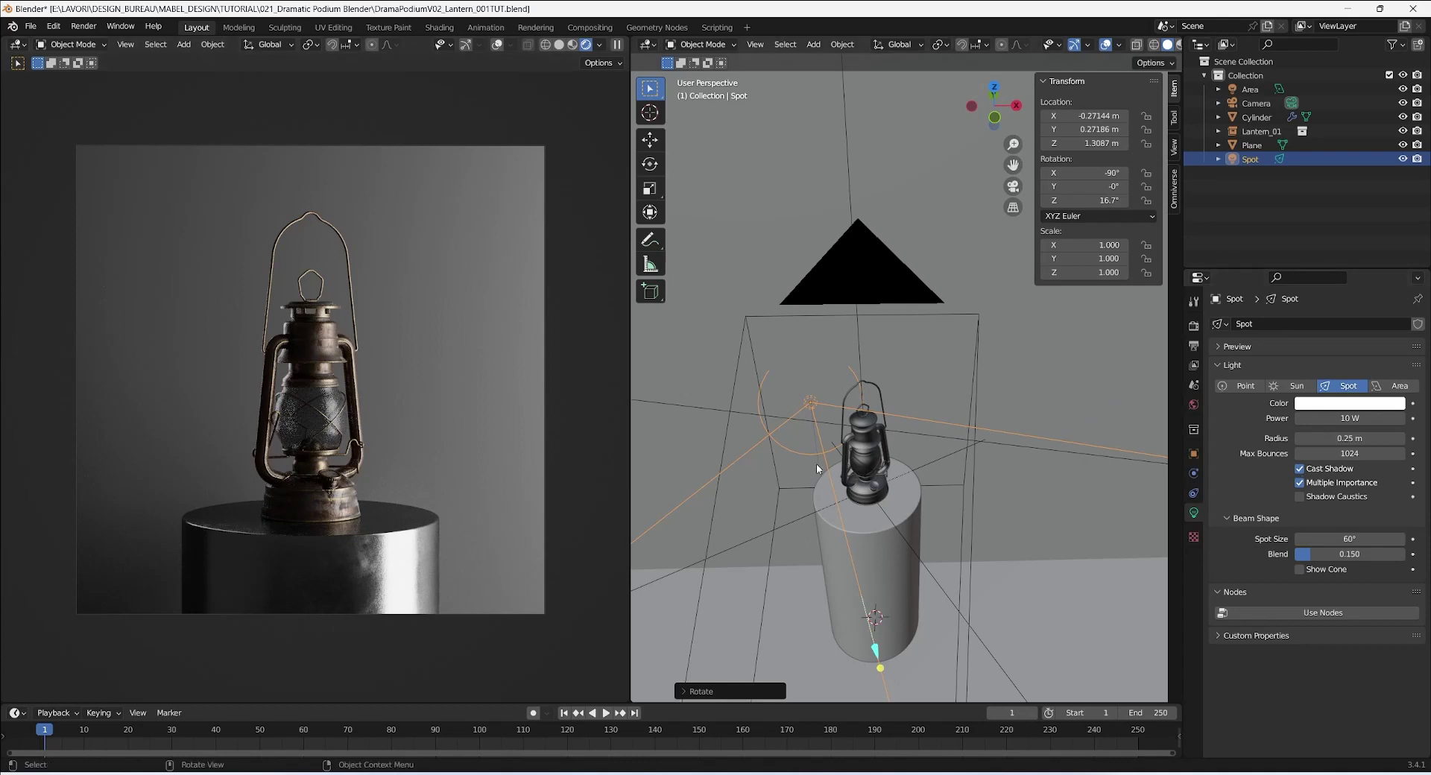
left_click(1349, 418)
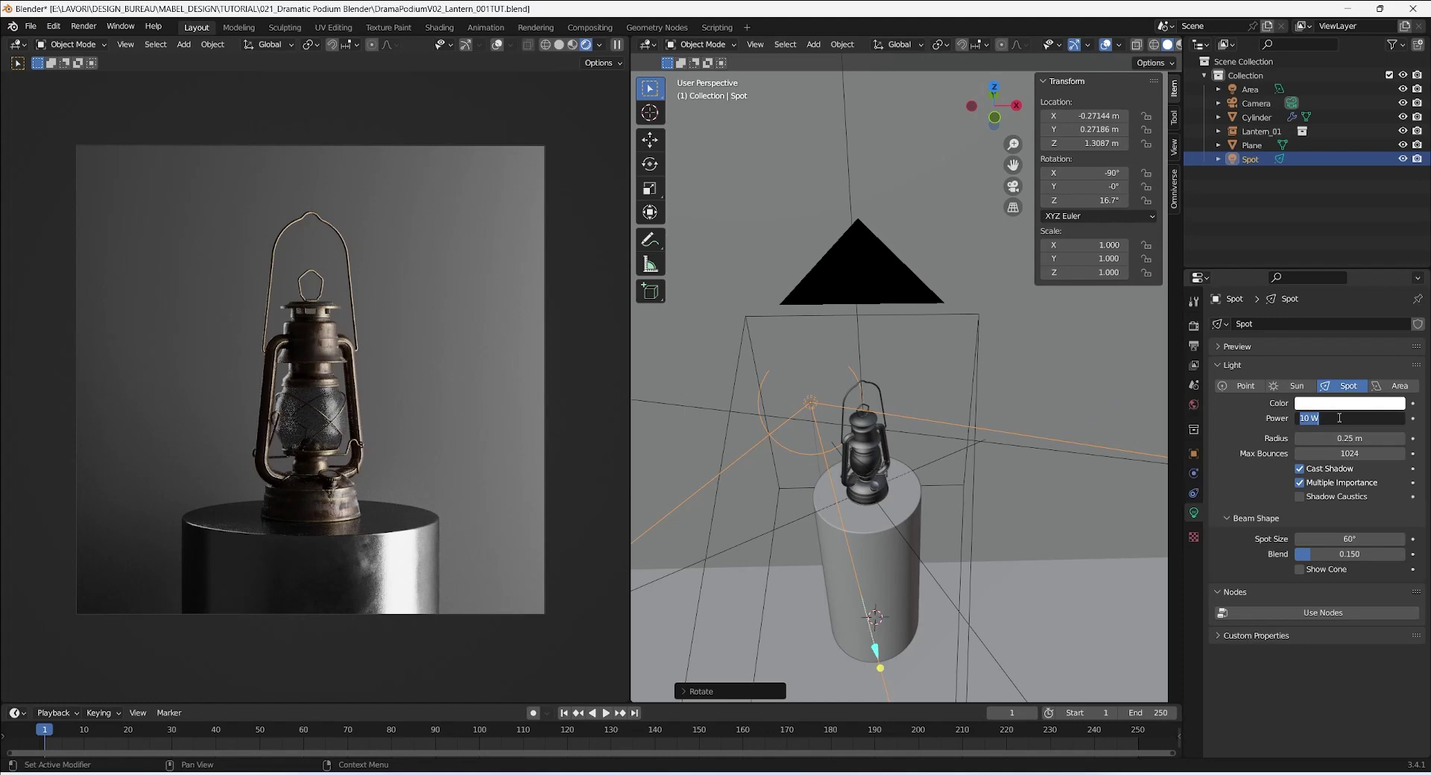
type("5")
key("Return")
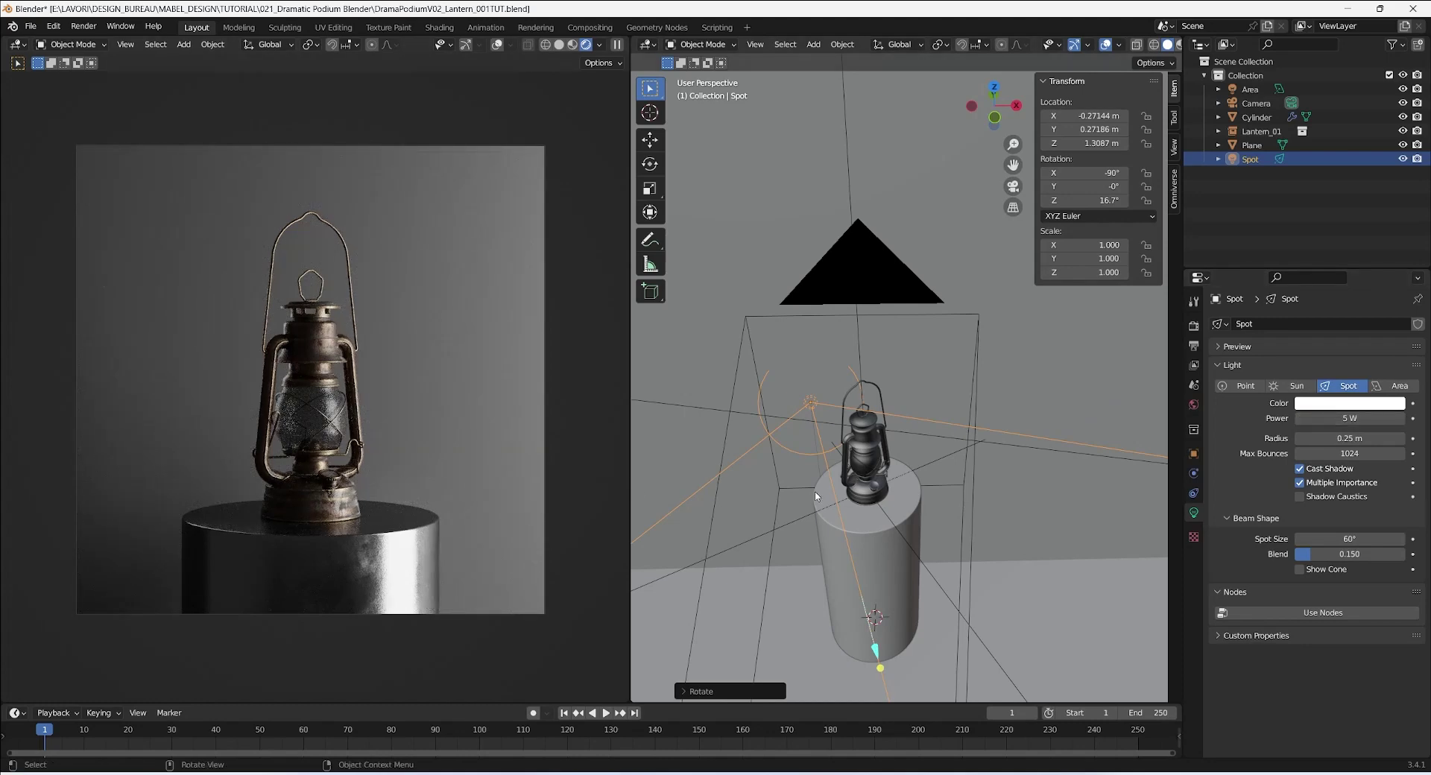
Move the spot light farther from the lantern along global X to about -0.36 m.
key("g")
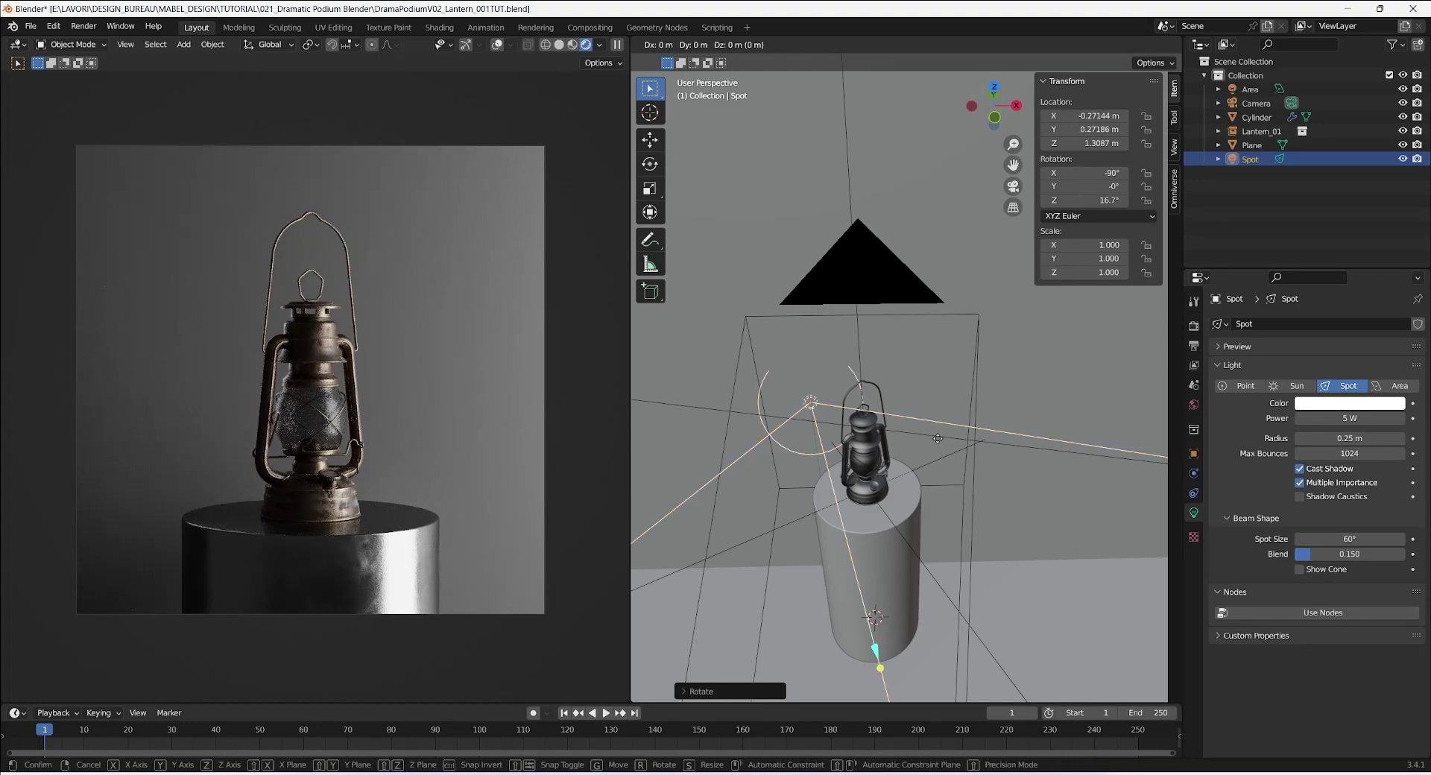
key("y")
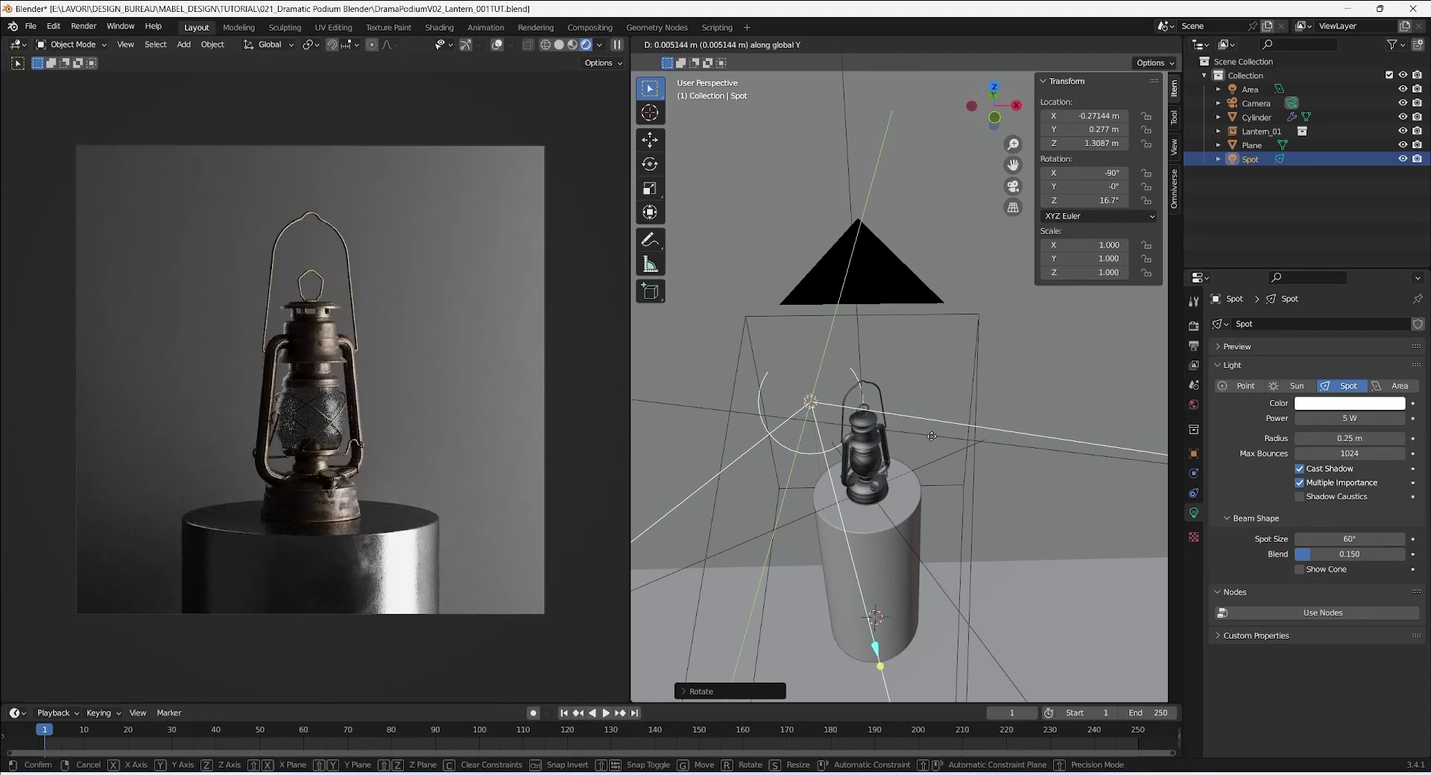
key("x")
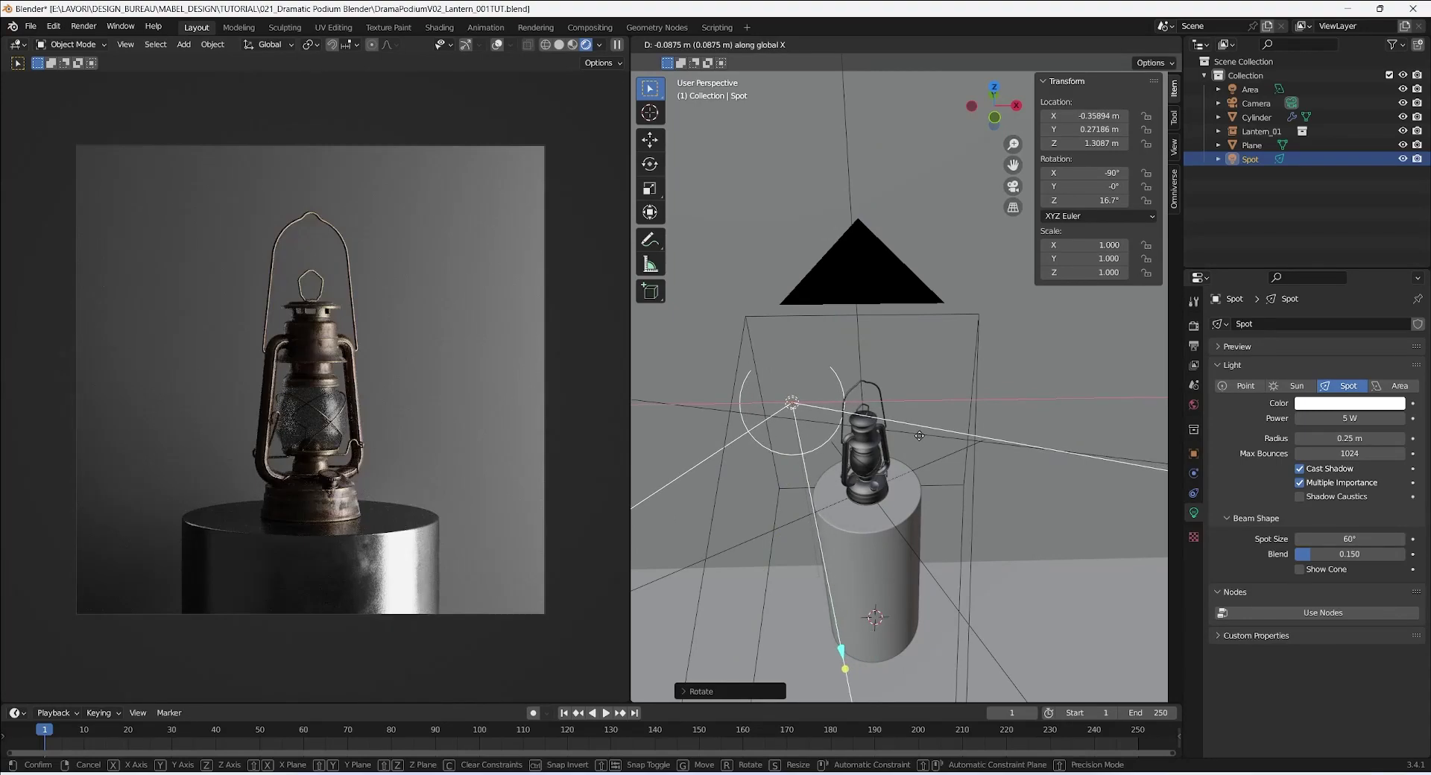
left_click(919, 435)
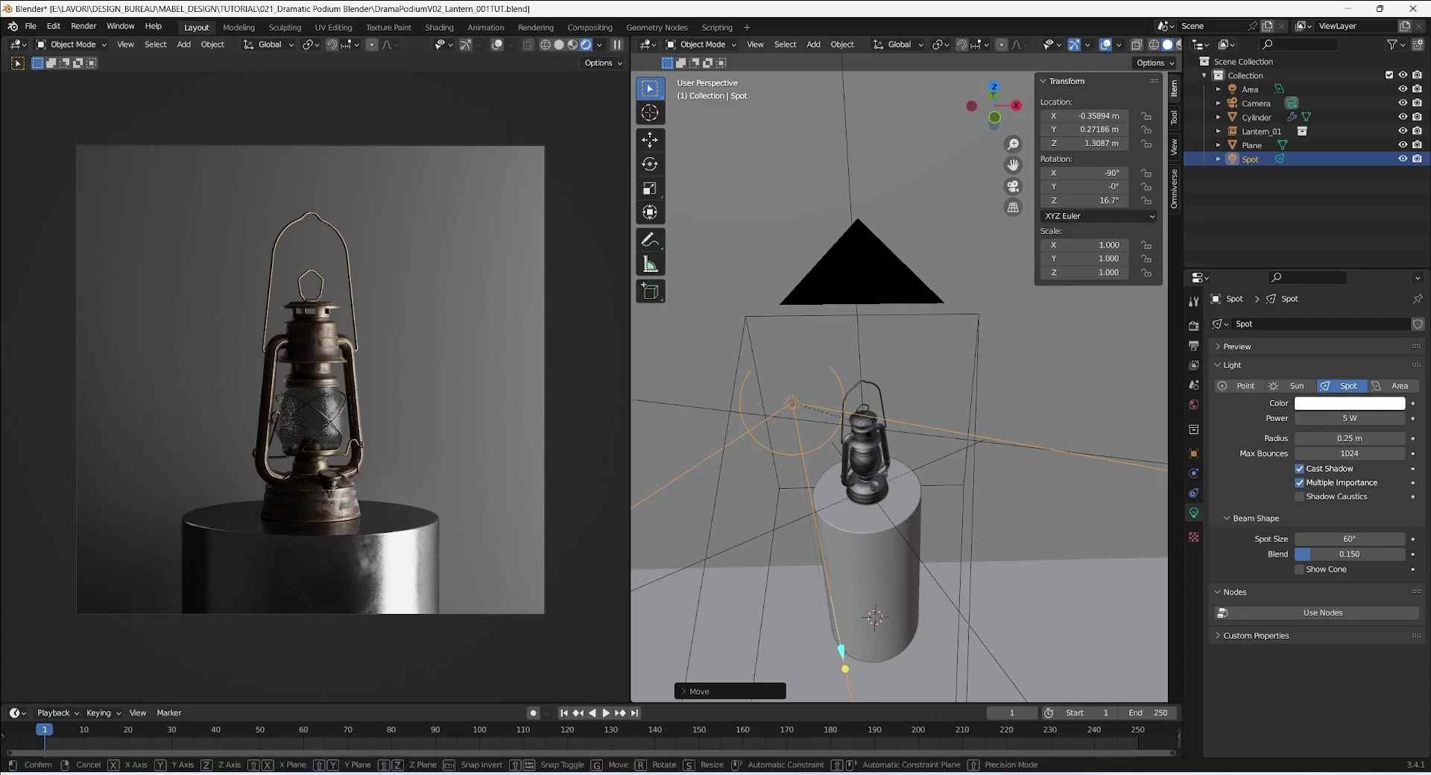
Rotate the spot light about 5.7° further around the global Z axis.
key("r")
key("z")
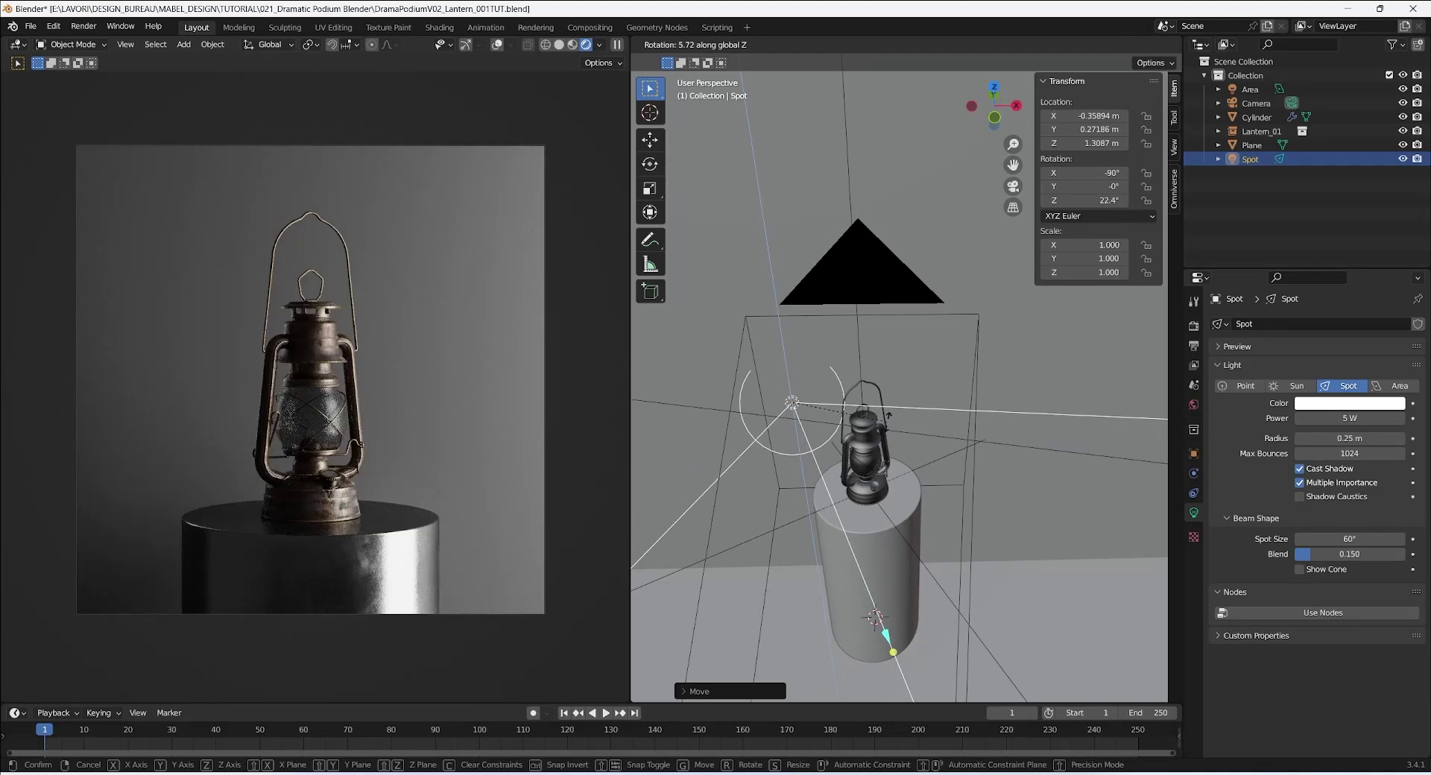
left_click(888, 414)
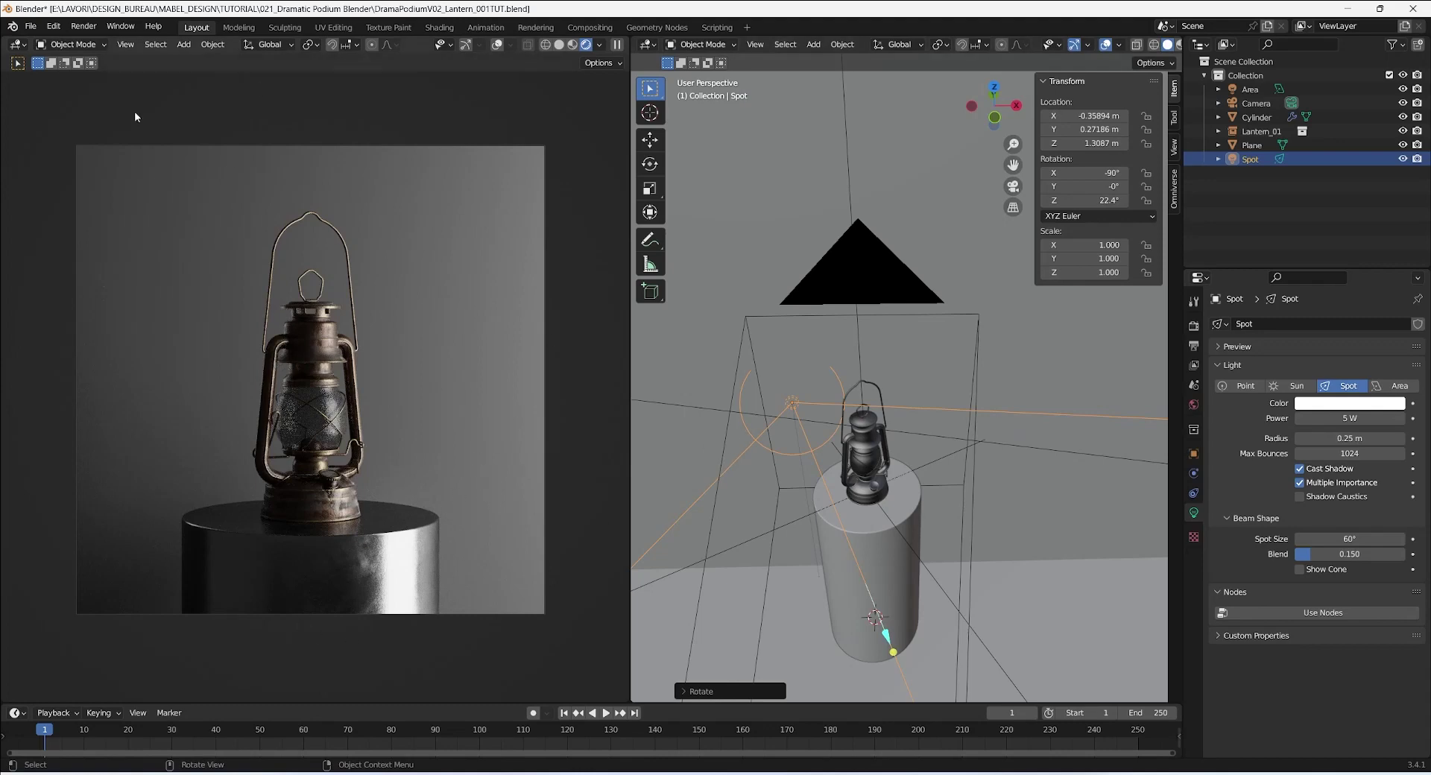
Select the cylinder and change the 3D Viewport beside the render preview to the Shader Editor to show its material.
left_click(315, 555)
left_click(700, 45)
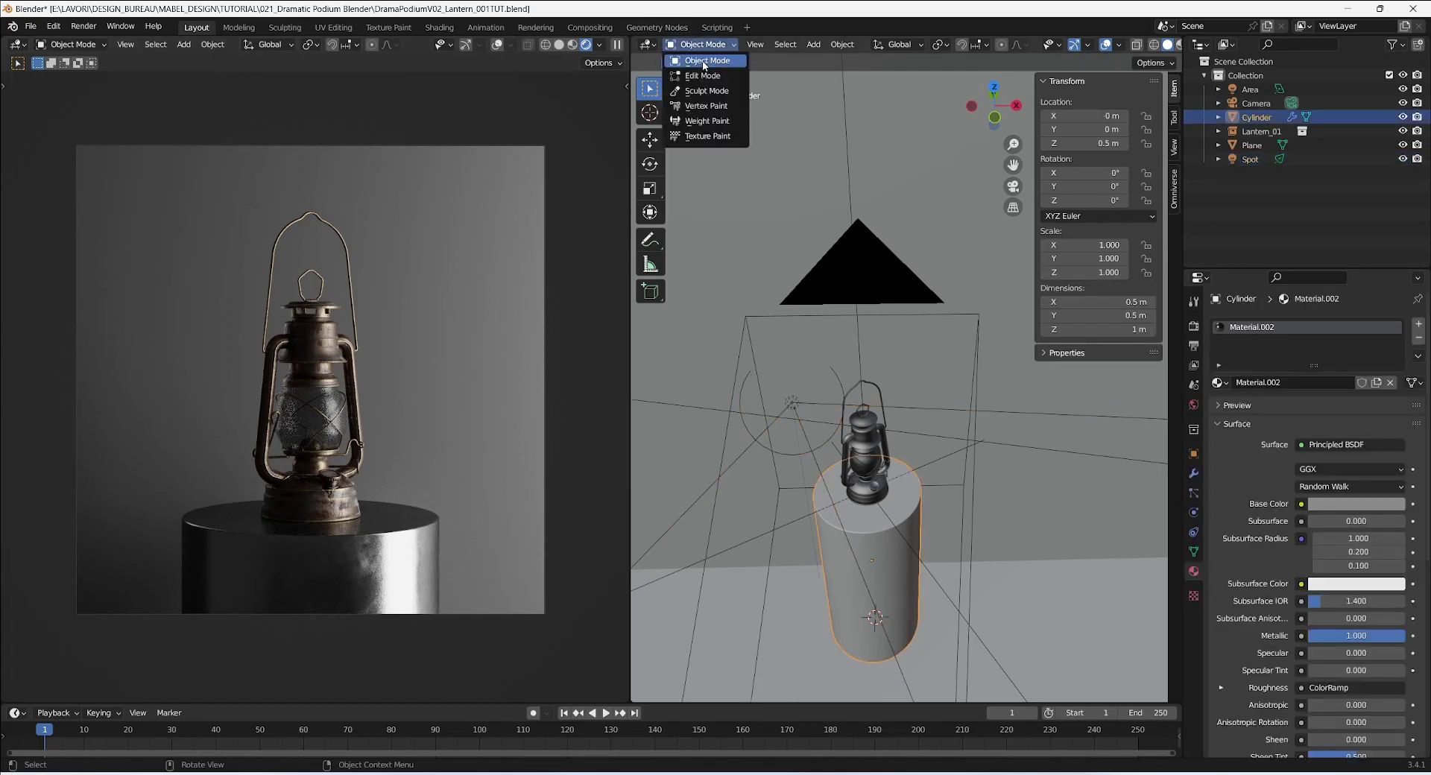
left_click(648, 45)
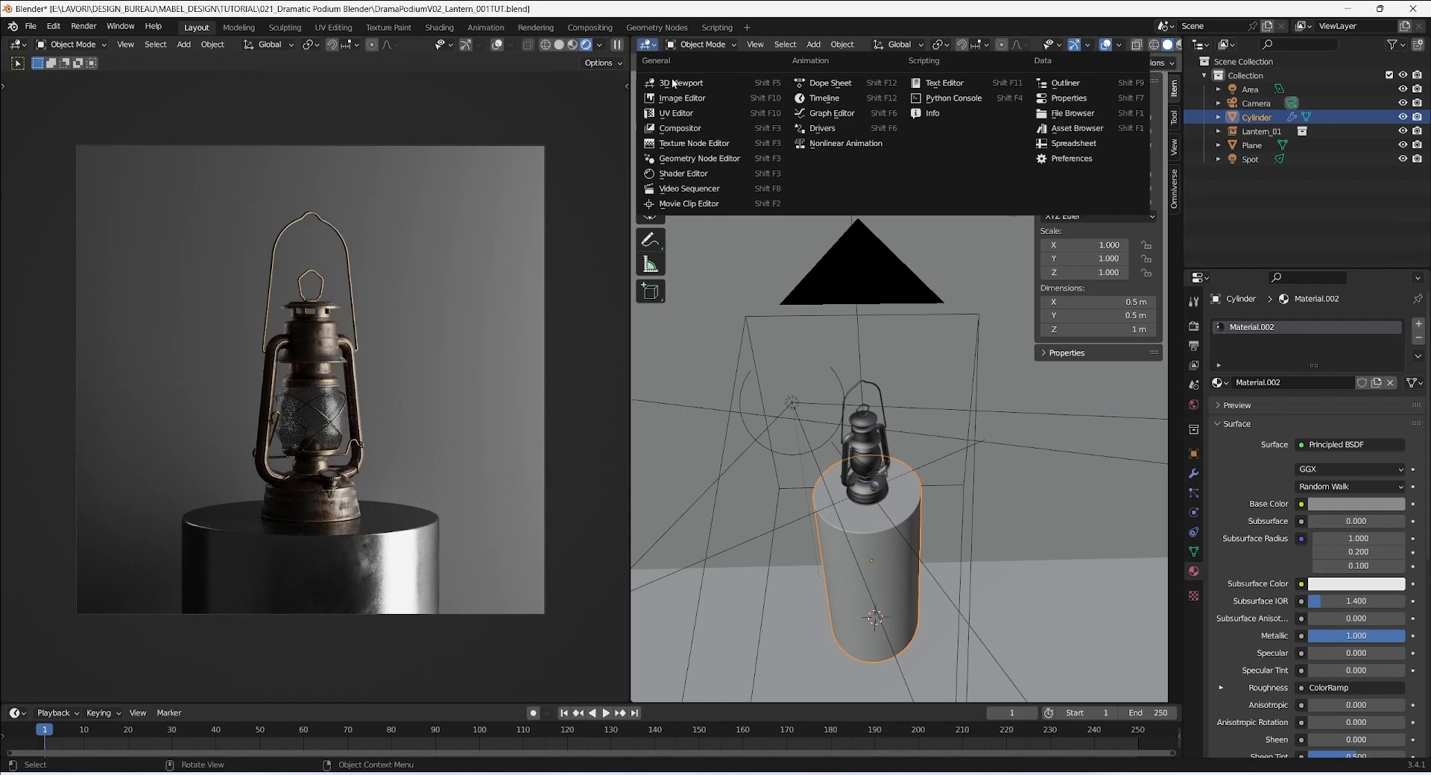
left_click(690, 180)
Examine the cylinder's material nodes from Mapping and the surface imperfections texture through ColorRamp and Bump to the Principled BSDF.
middle_click_drag(813, 217, 923, 201)
scroll(878, 198, "down", 2)
scroll(854, 233, "up", 4)
left_click(854, 233)
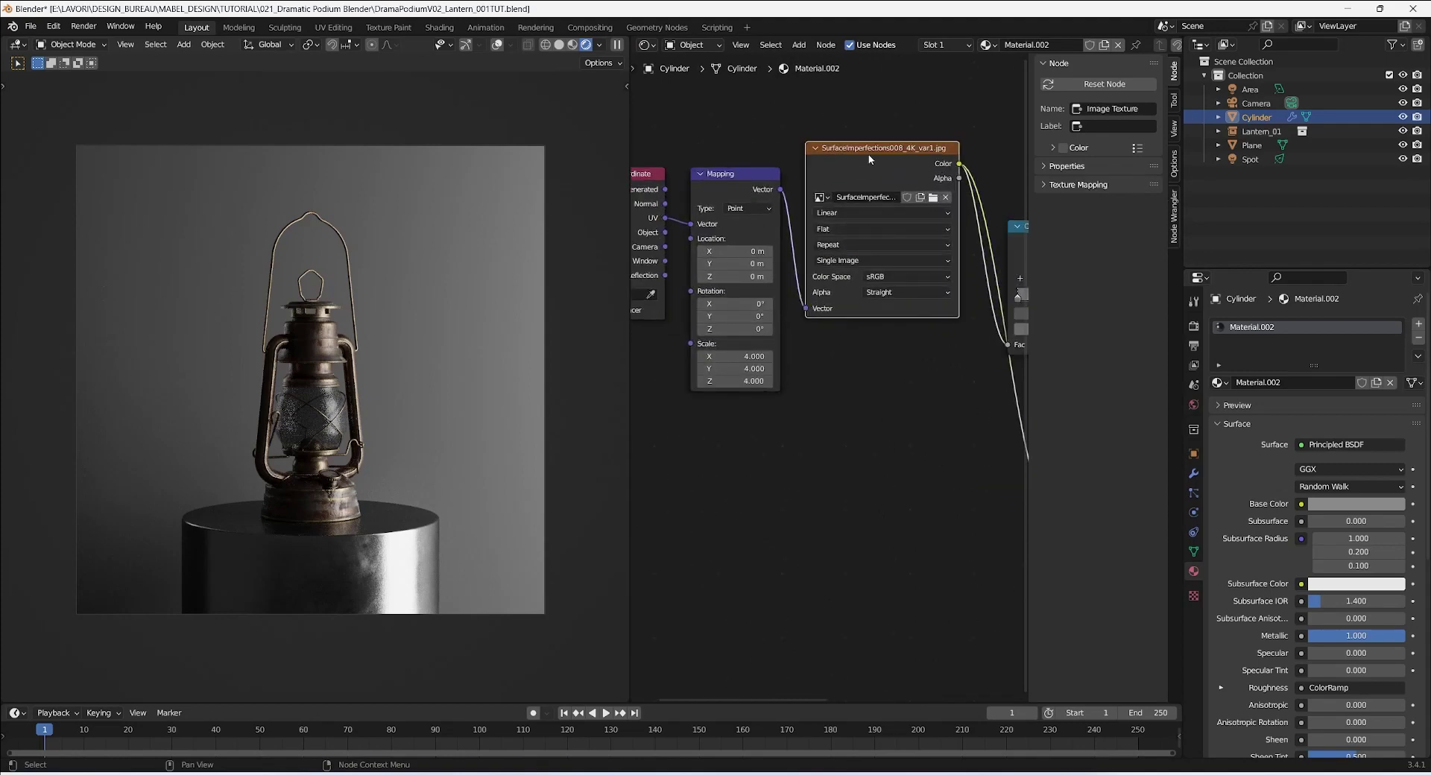
scroll(854, 233, "right", 10, "ctrl")
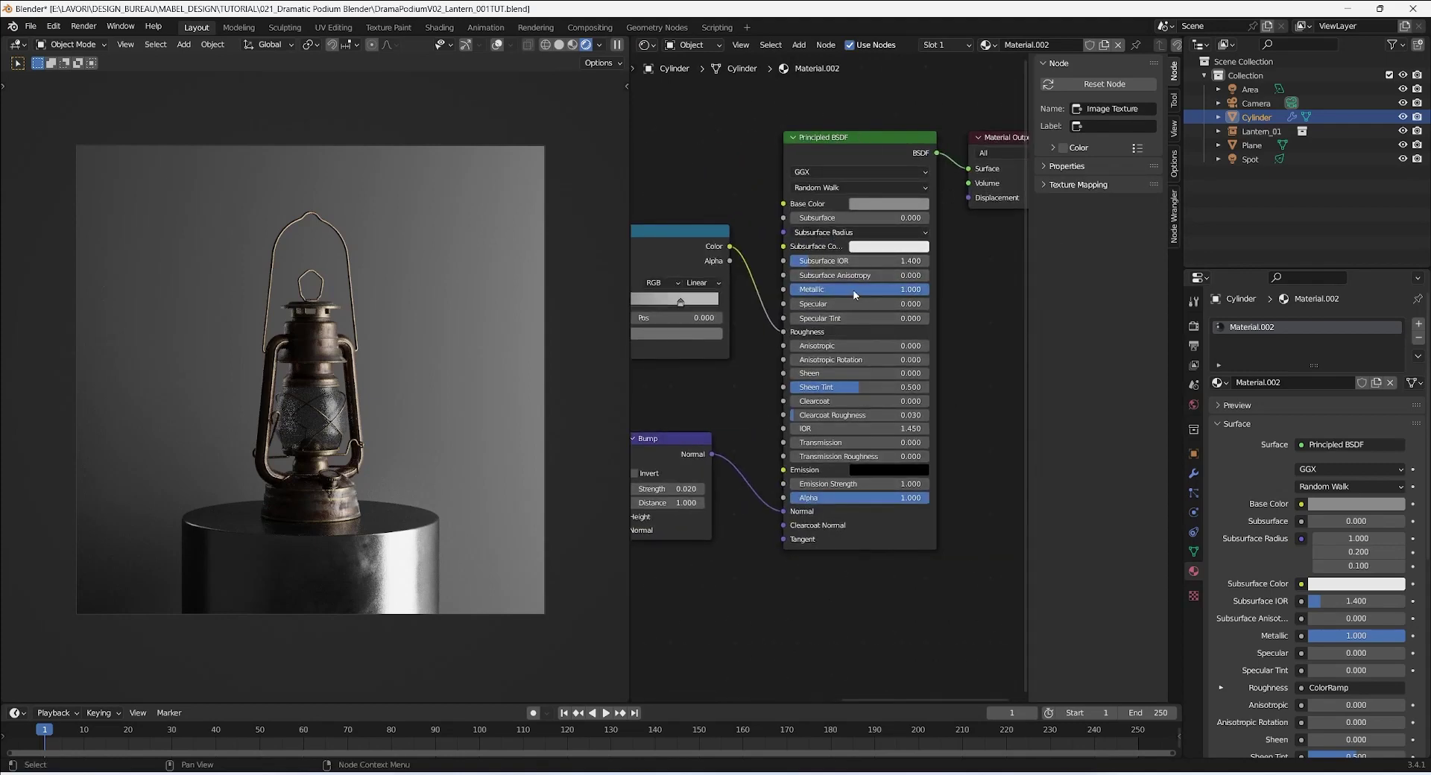
mouse_move(854, 294)
left_mouse_down()
mouse_move(716, 296)
mouse_move(857, 294)
left_mouse_up()
scroll(634, 240, "left", 5, "ctrl")
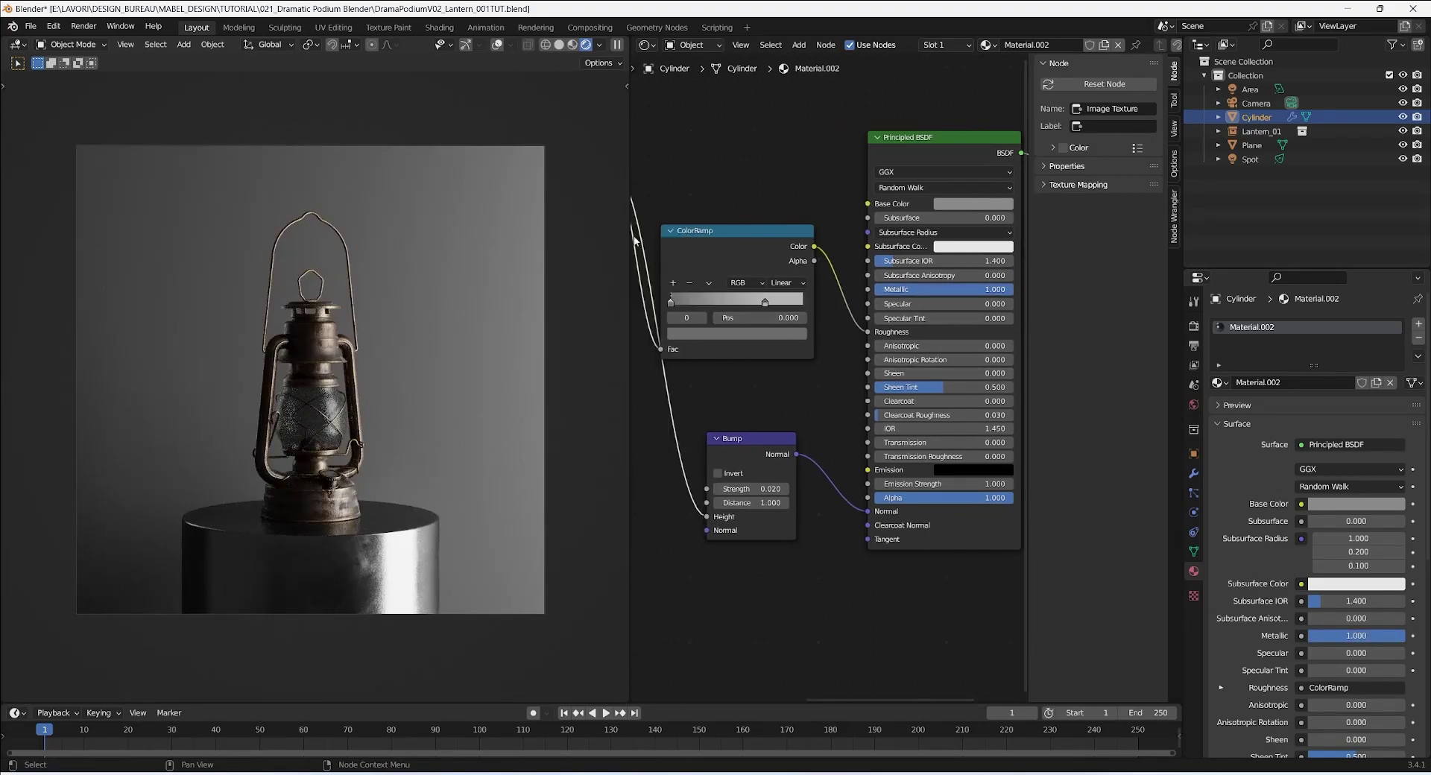
scroll(634, 240, "left", 8, "ctrl")
middle_click_drag(742, 176, 835, 190)
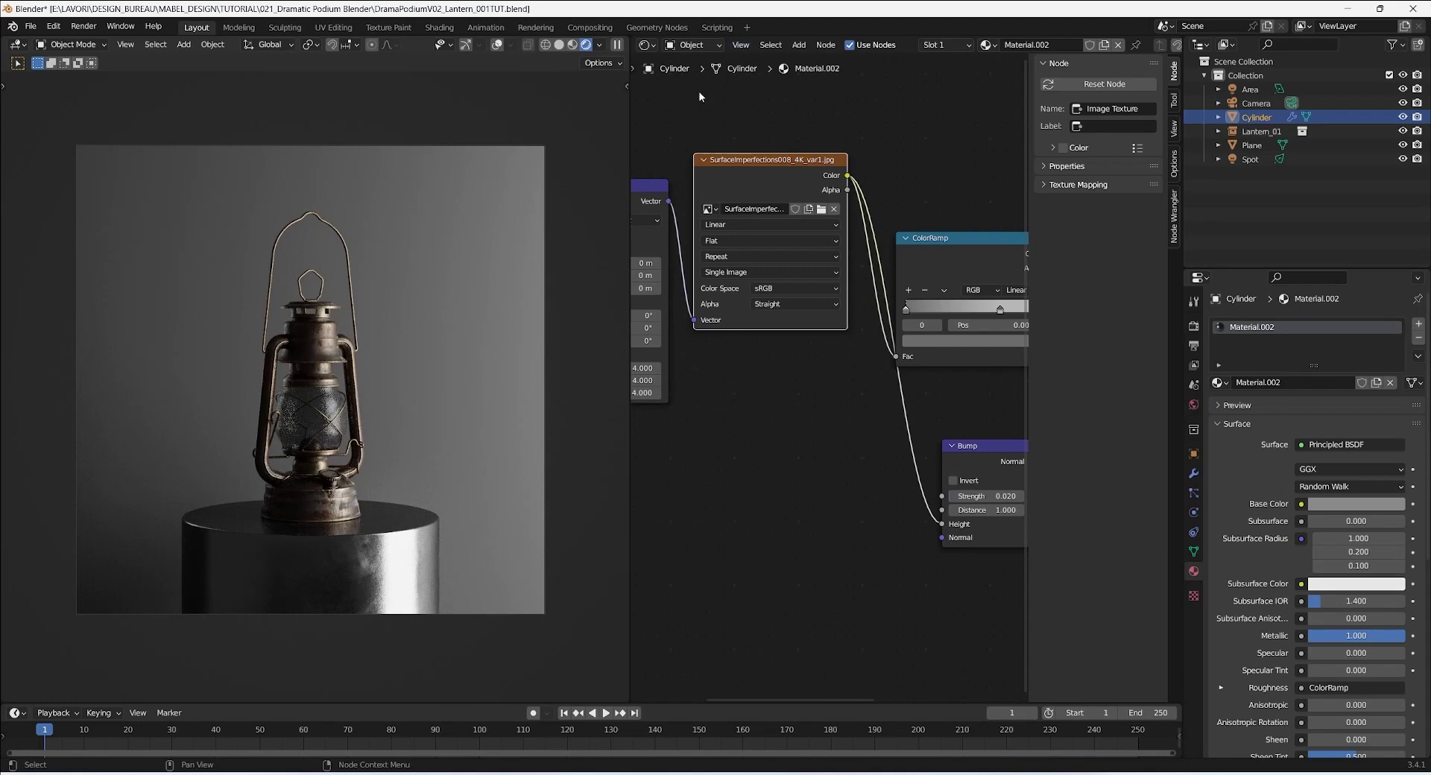
Preview the surface imperfections texture, ColorRamp and Bump outputs on the cylinder, and reconnect the Principled BSDF to the Material Output.
left_click(802, 166, "ctrl+shift")
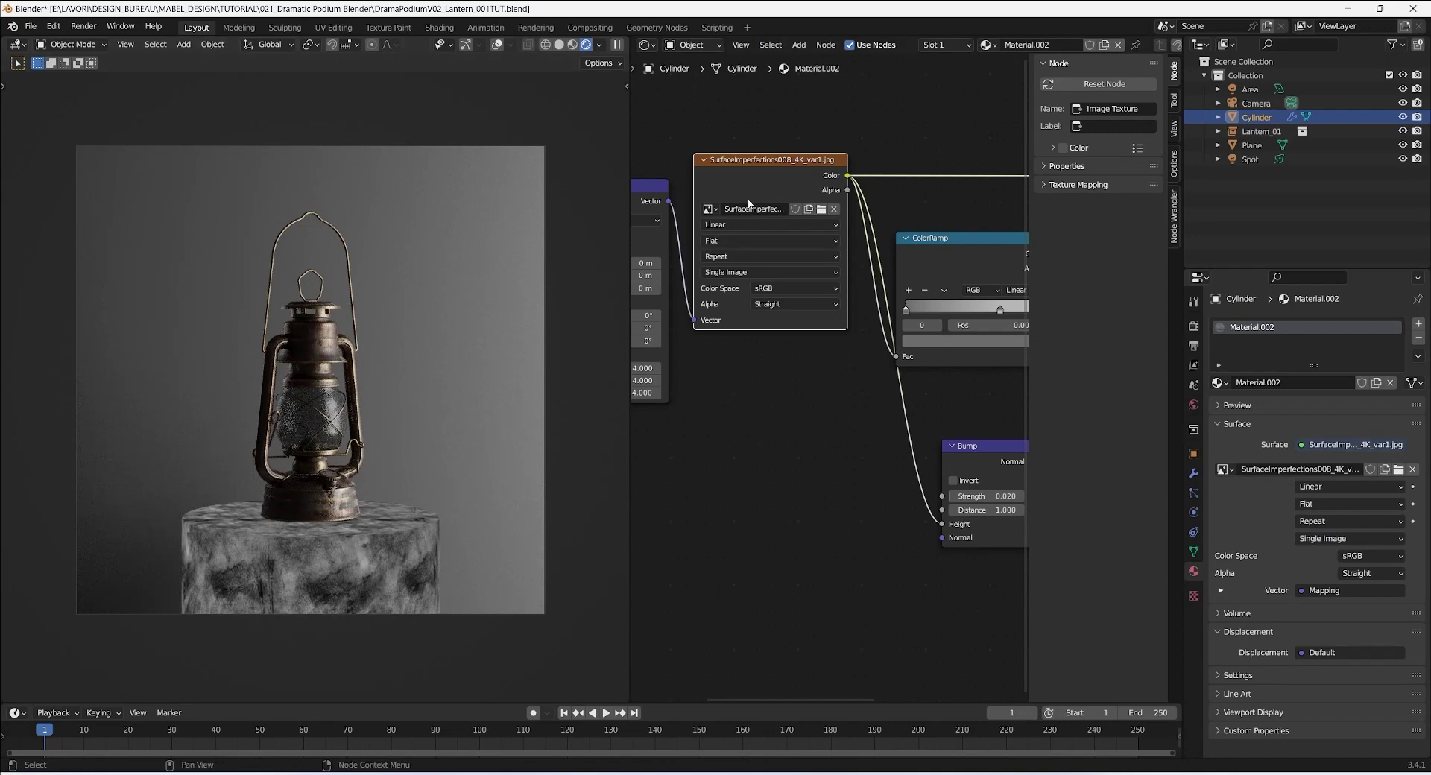
middle_click_drag(928, 360, 845, 354)
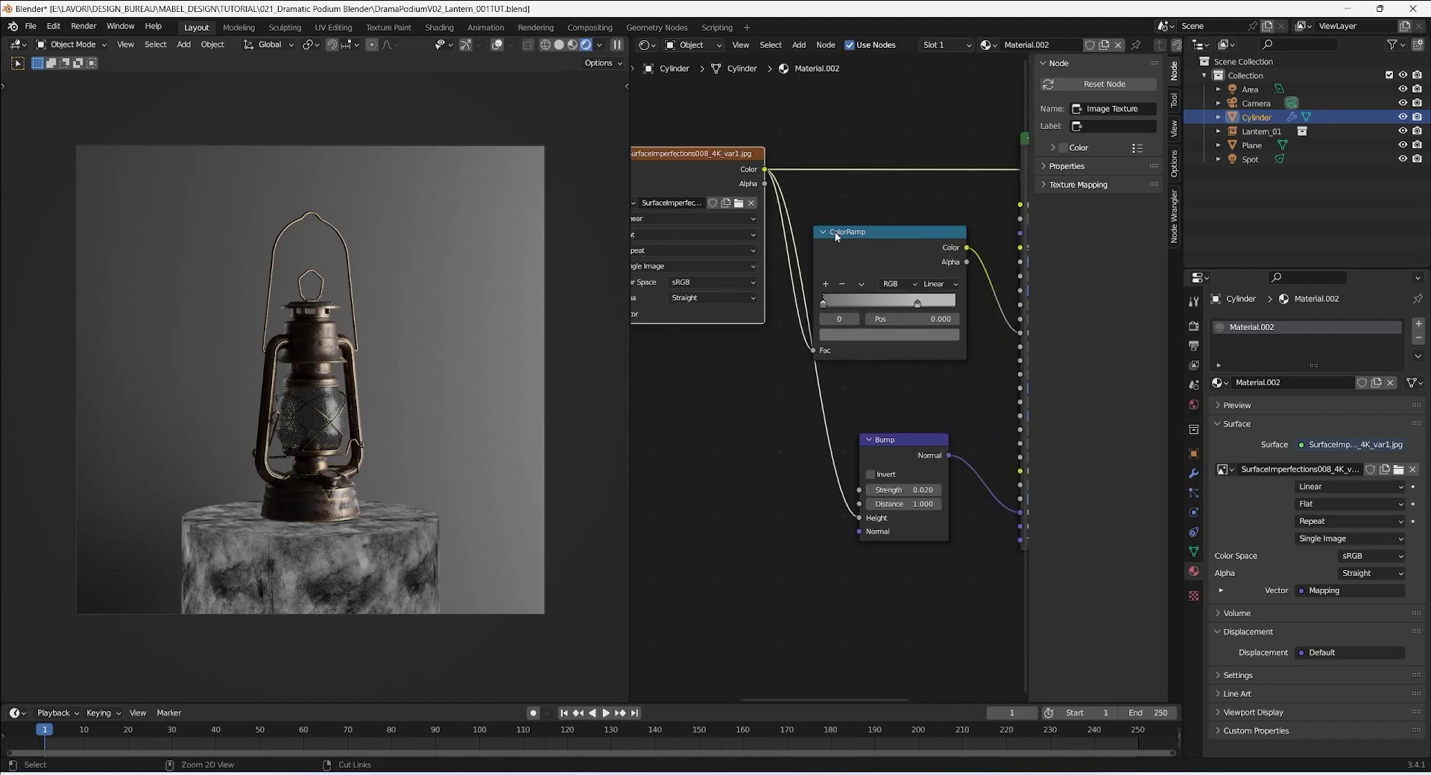
left_click(919, 238, "ctrl+shift")
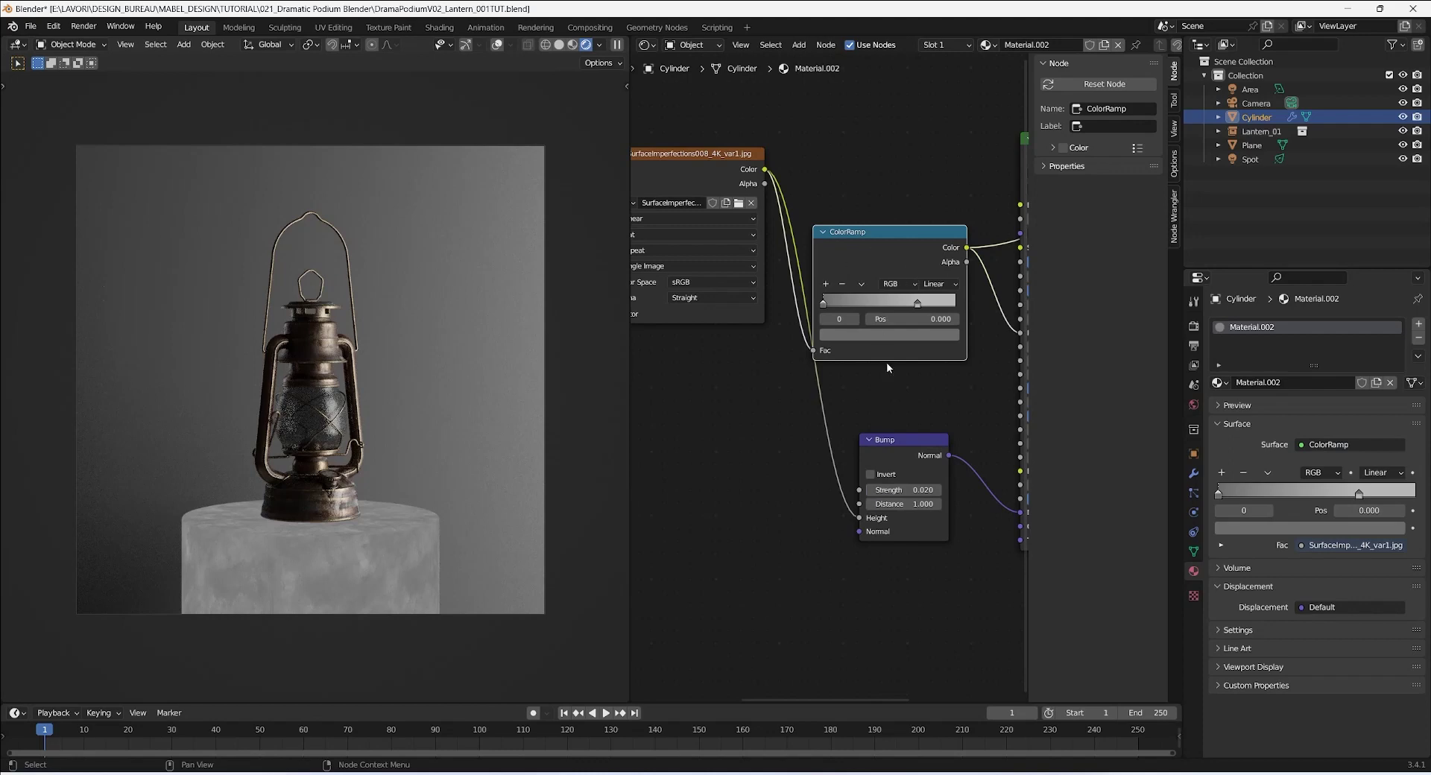
middle_click_drag(878, 338, 840, 334)
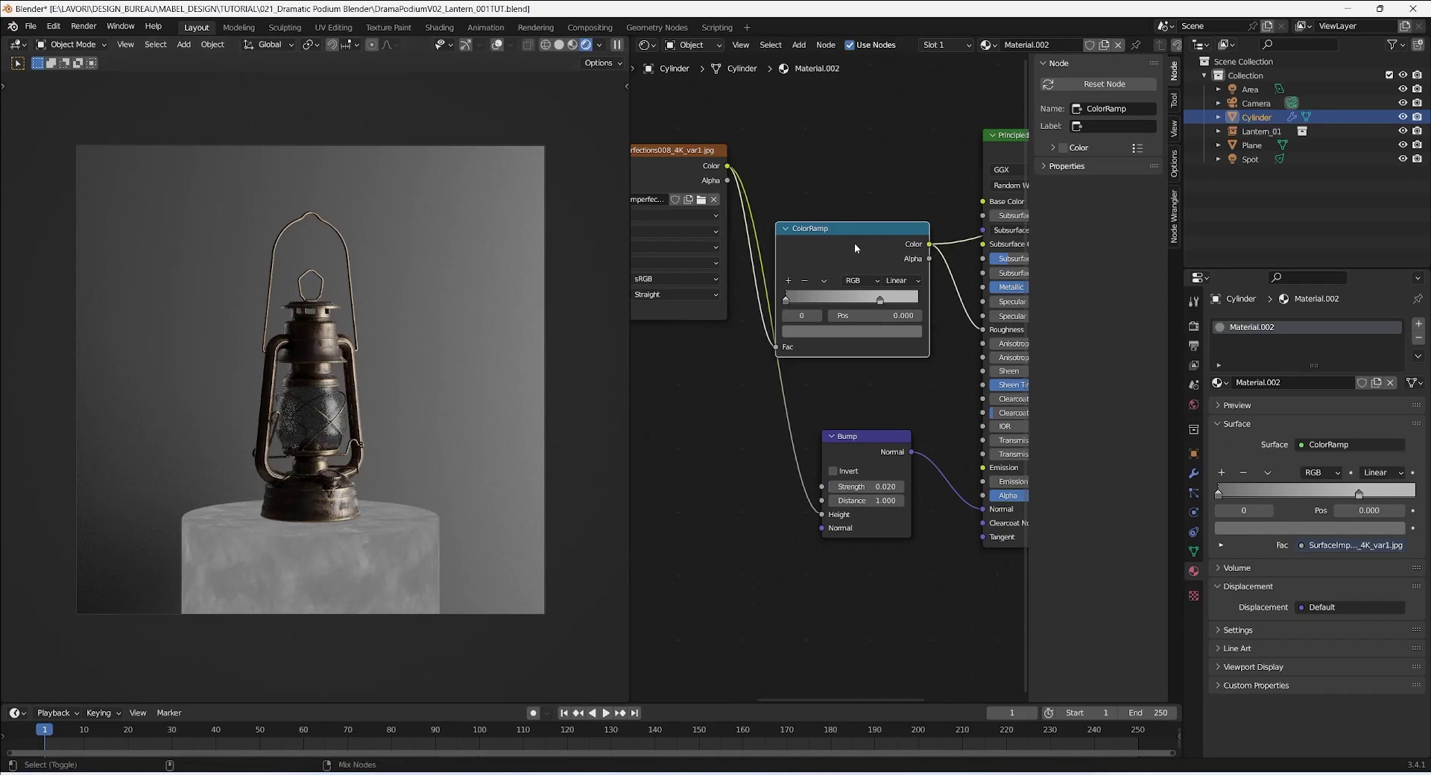
left_click(847, 439, "ctrl+shift")
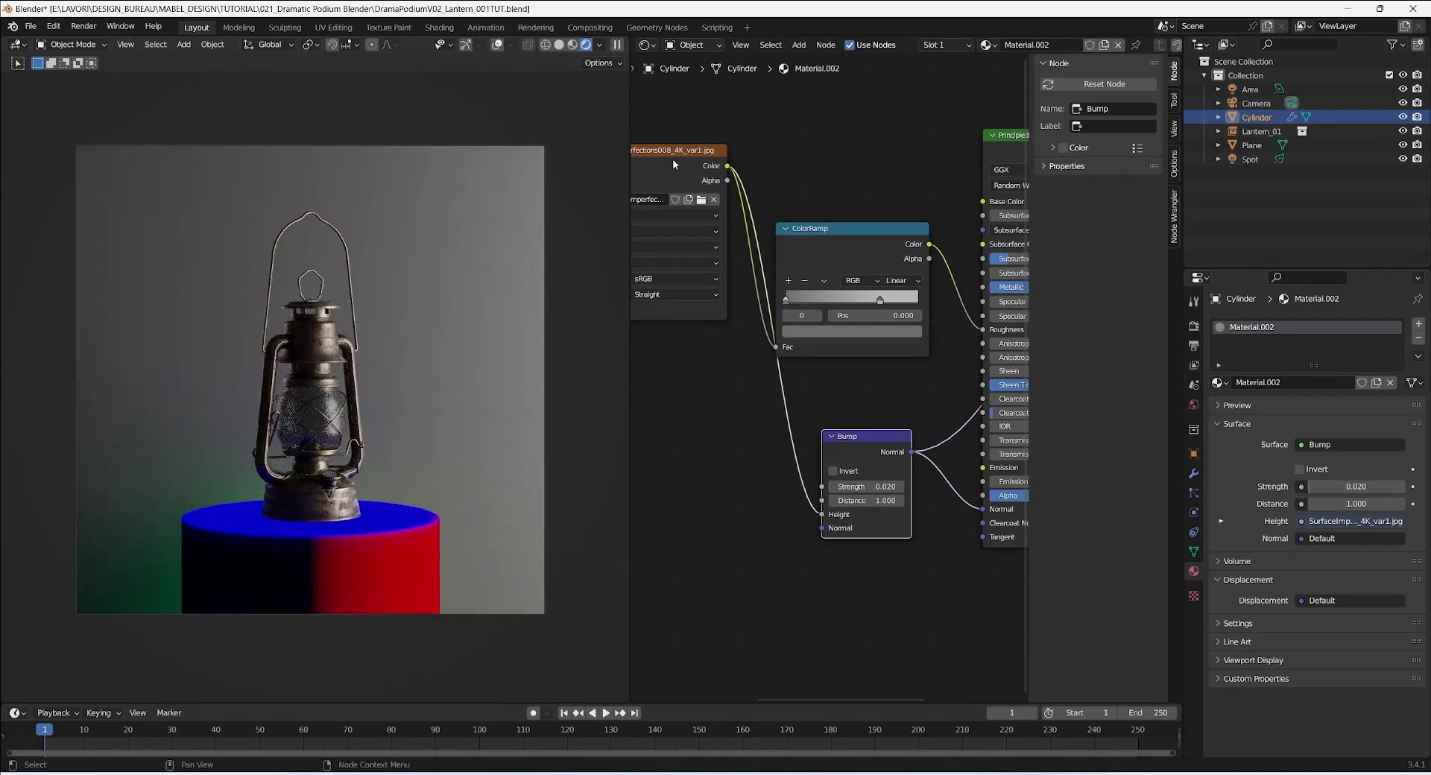
left_click(673, 159, "ctrl+shift")
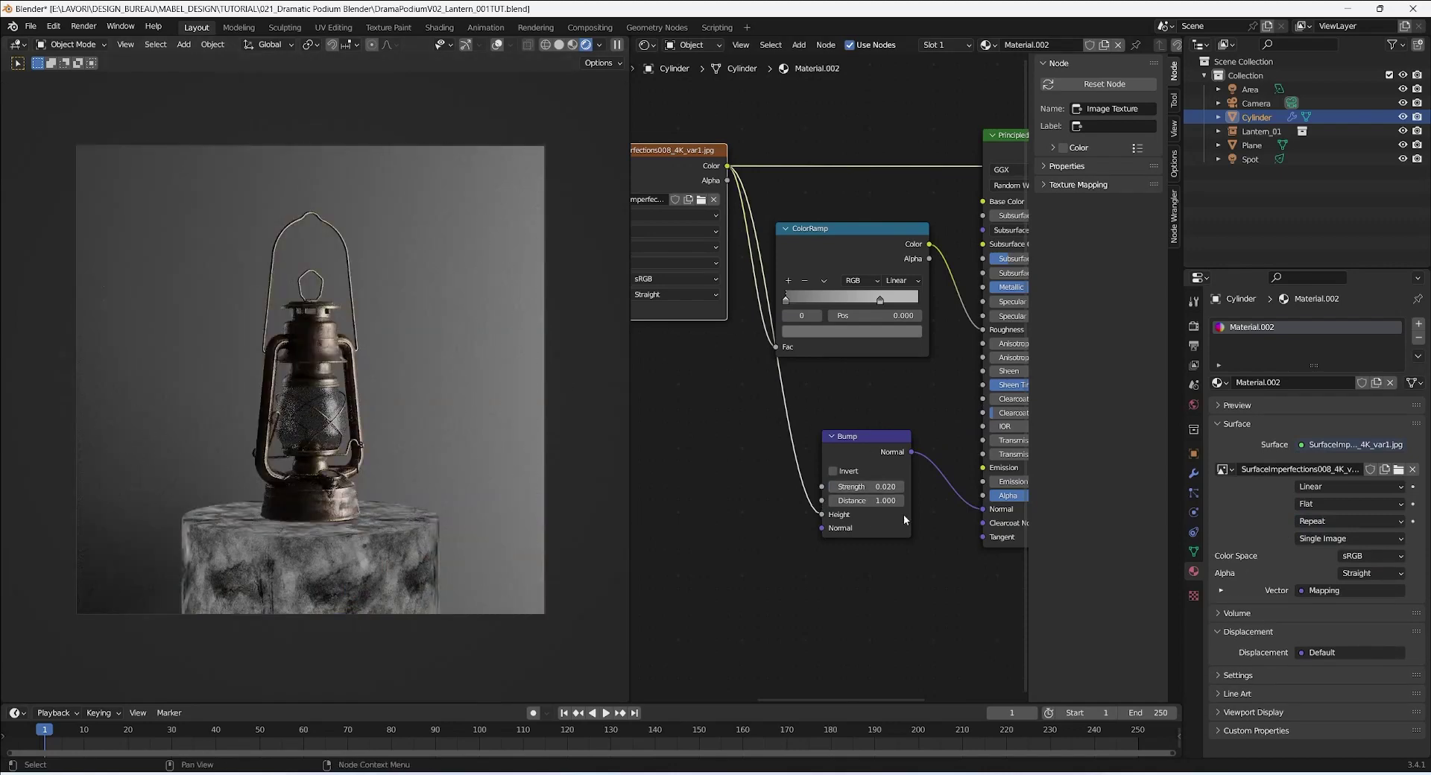
middle_click_drag(820, 597, 718, 607)
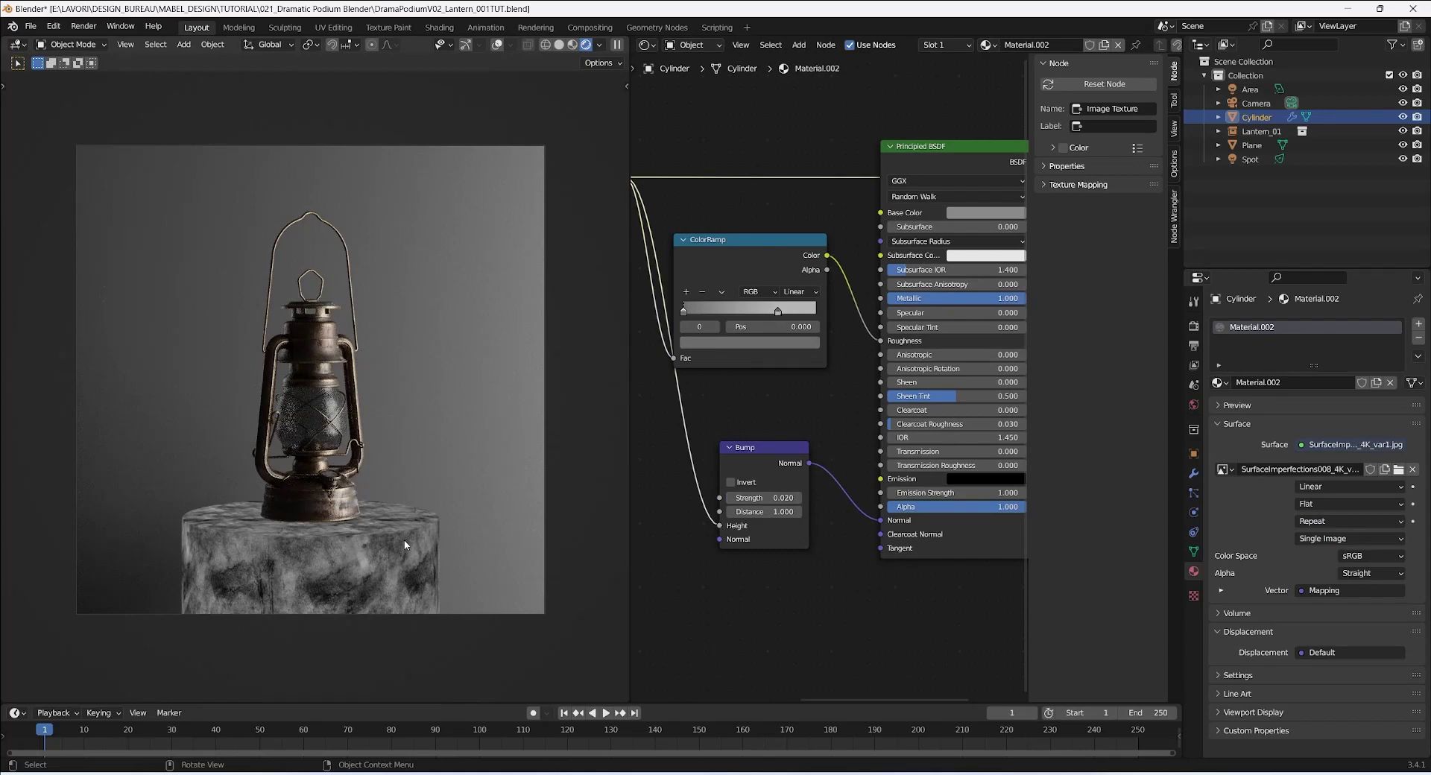
middle_click_drag(829, 375, 718, 391)
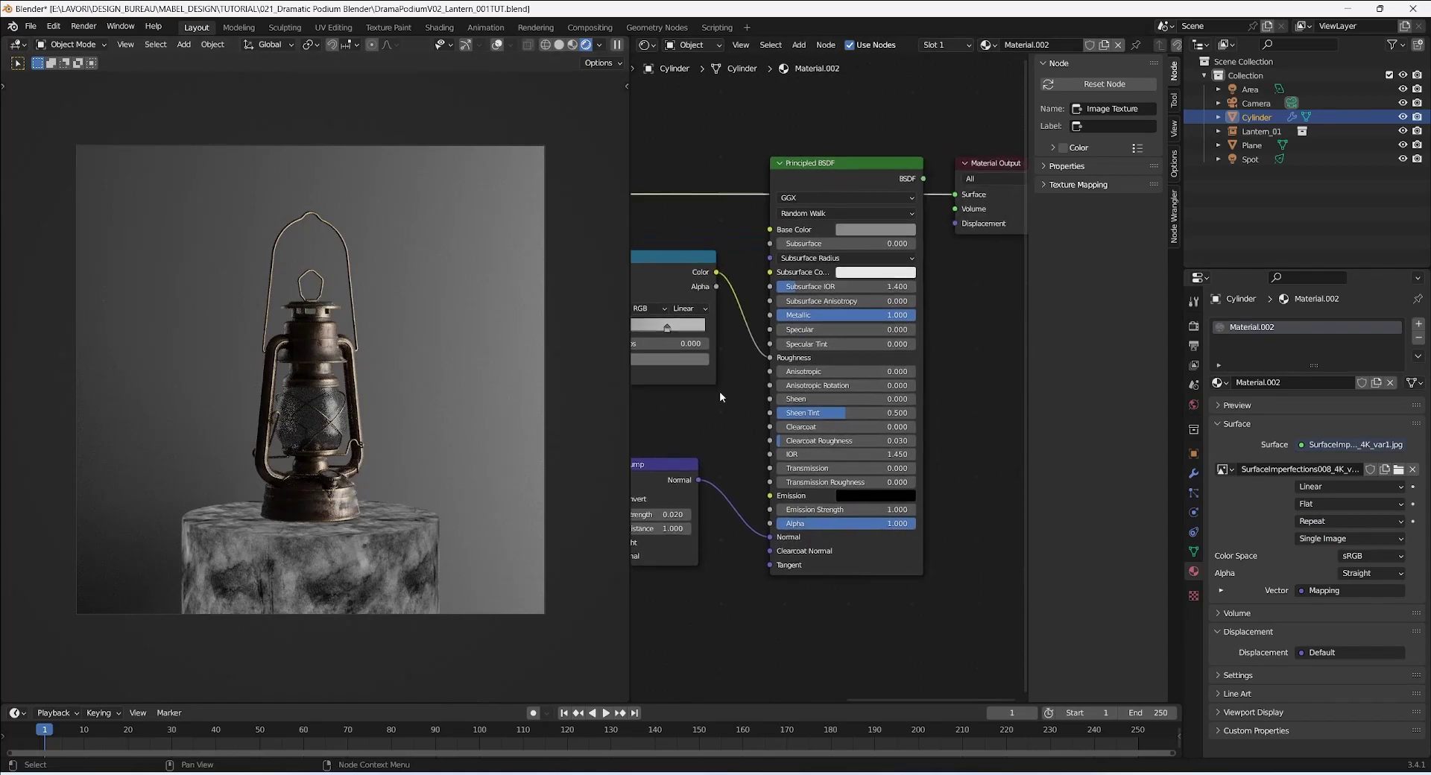
left_click(839, 166, "ctrl+shift")
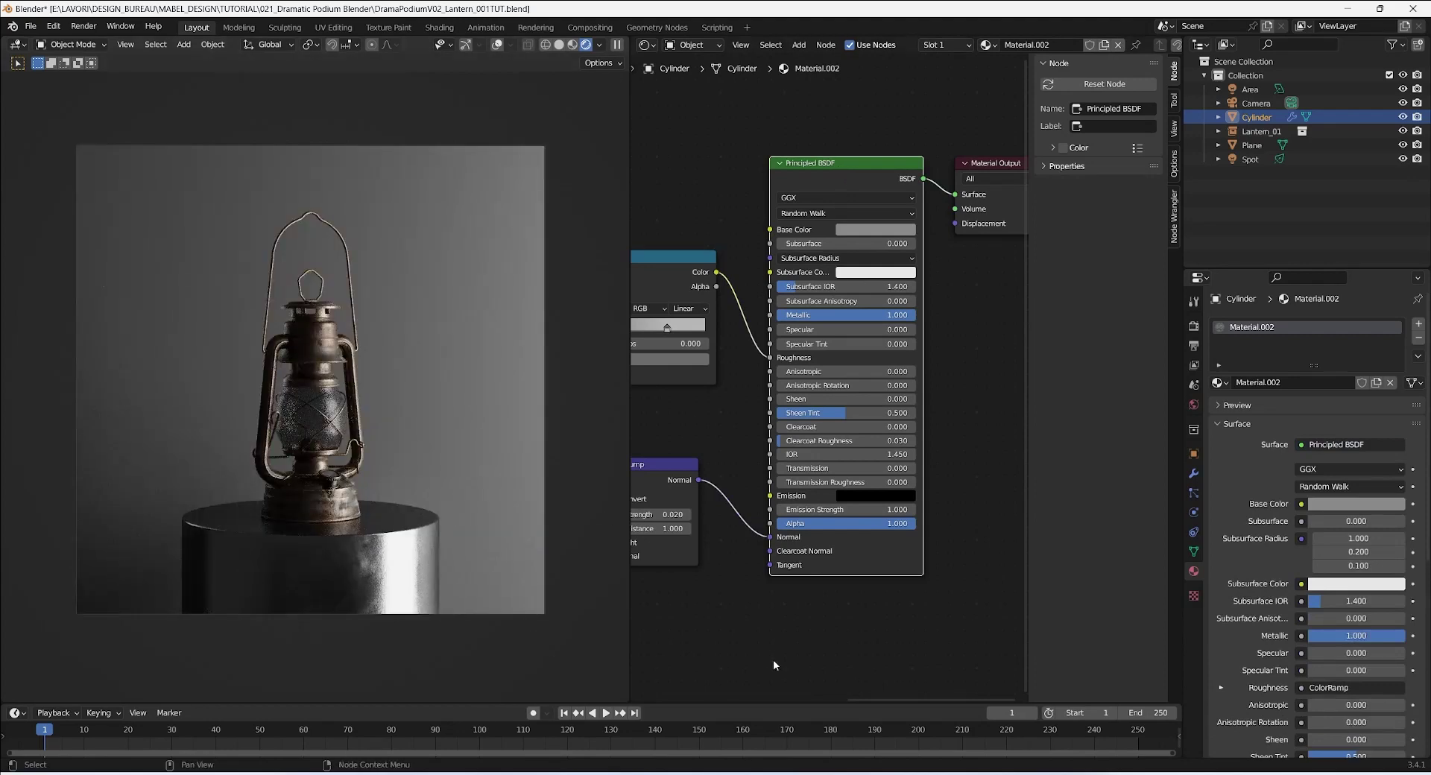
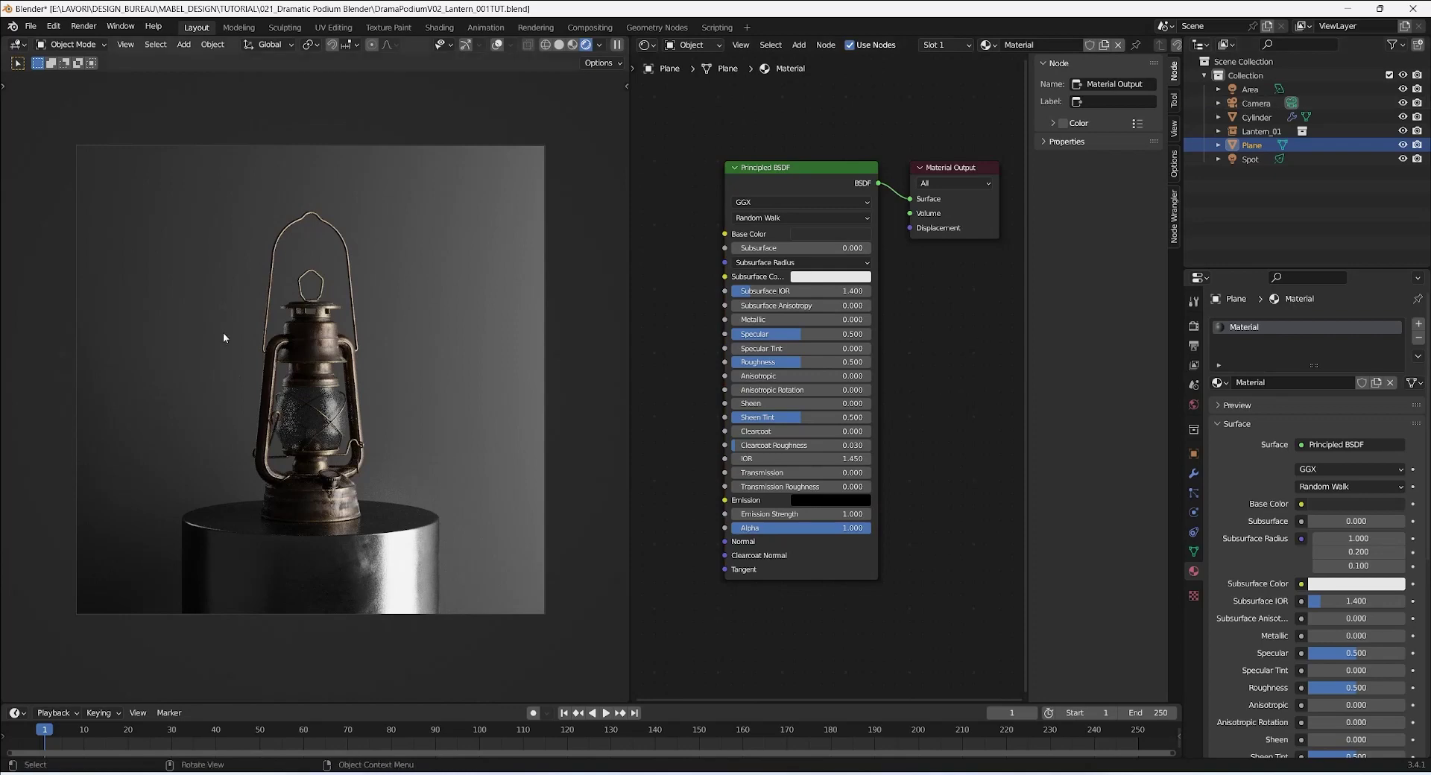
Set the Color Management look in the scene's render settings to High Contrast.
left_click(1193, 325)
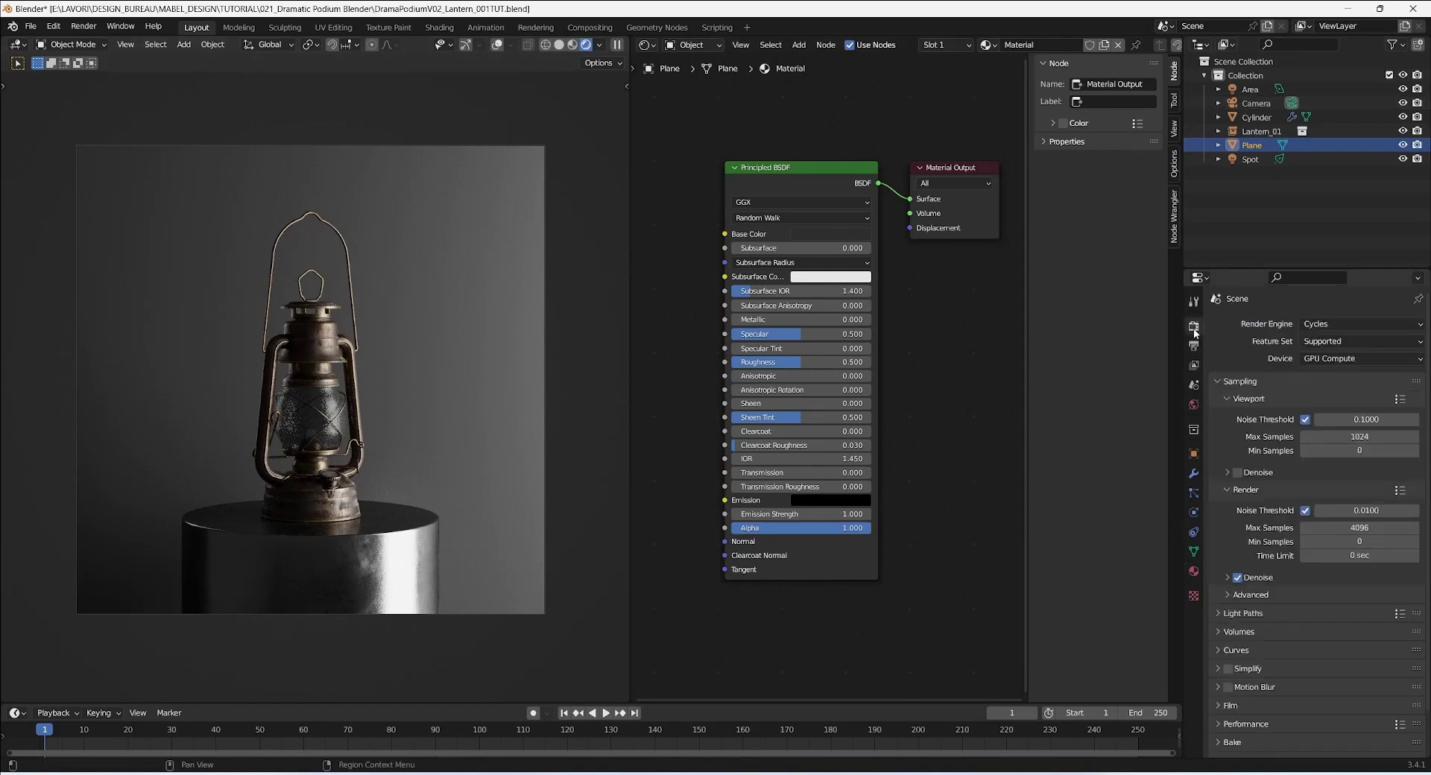
scroll(1220, 564, "down", 2)
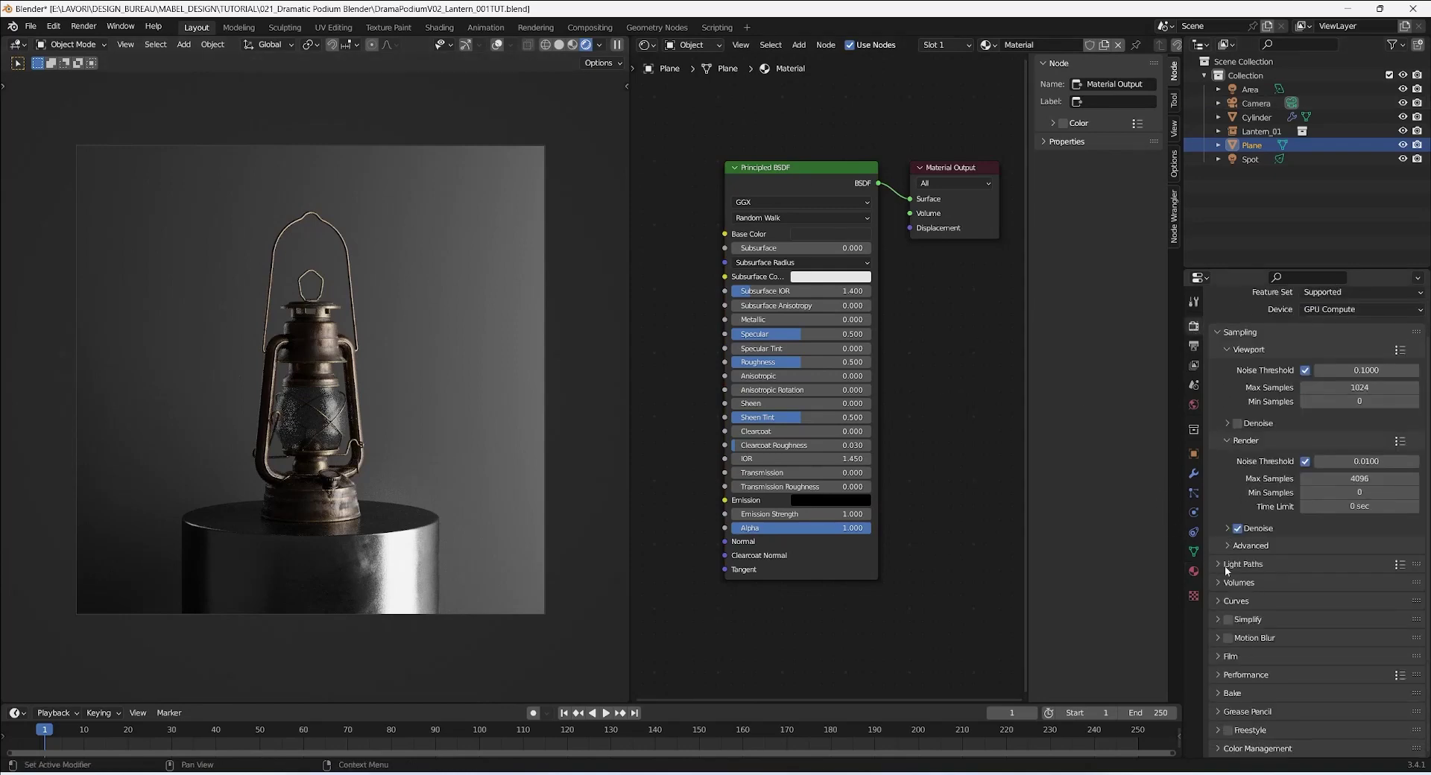
left_click(1245, 675)
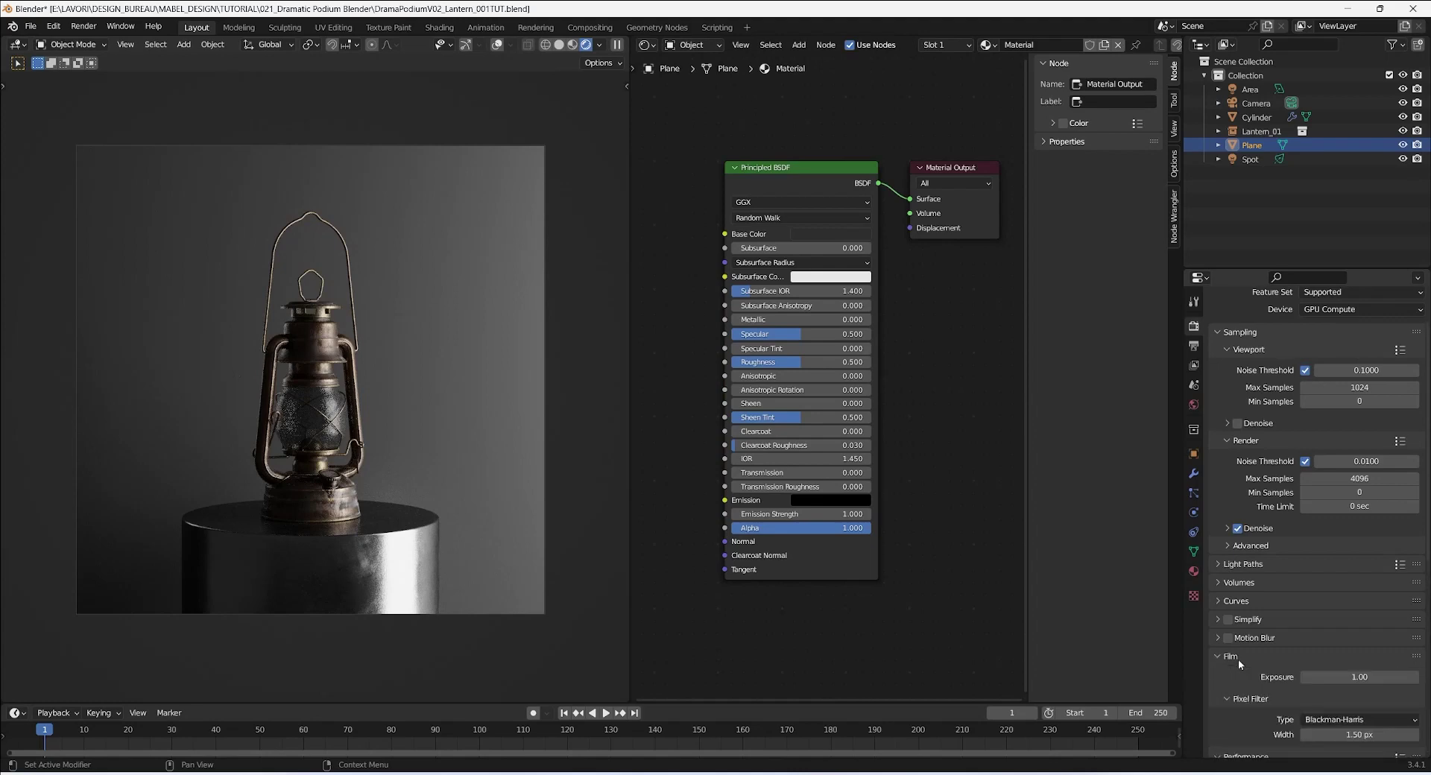
scroll(1251, 682, "down", 3)
scroll(1250, 682, "down", 2)
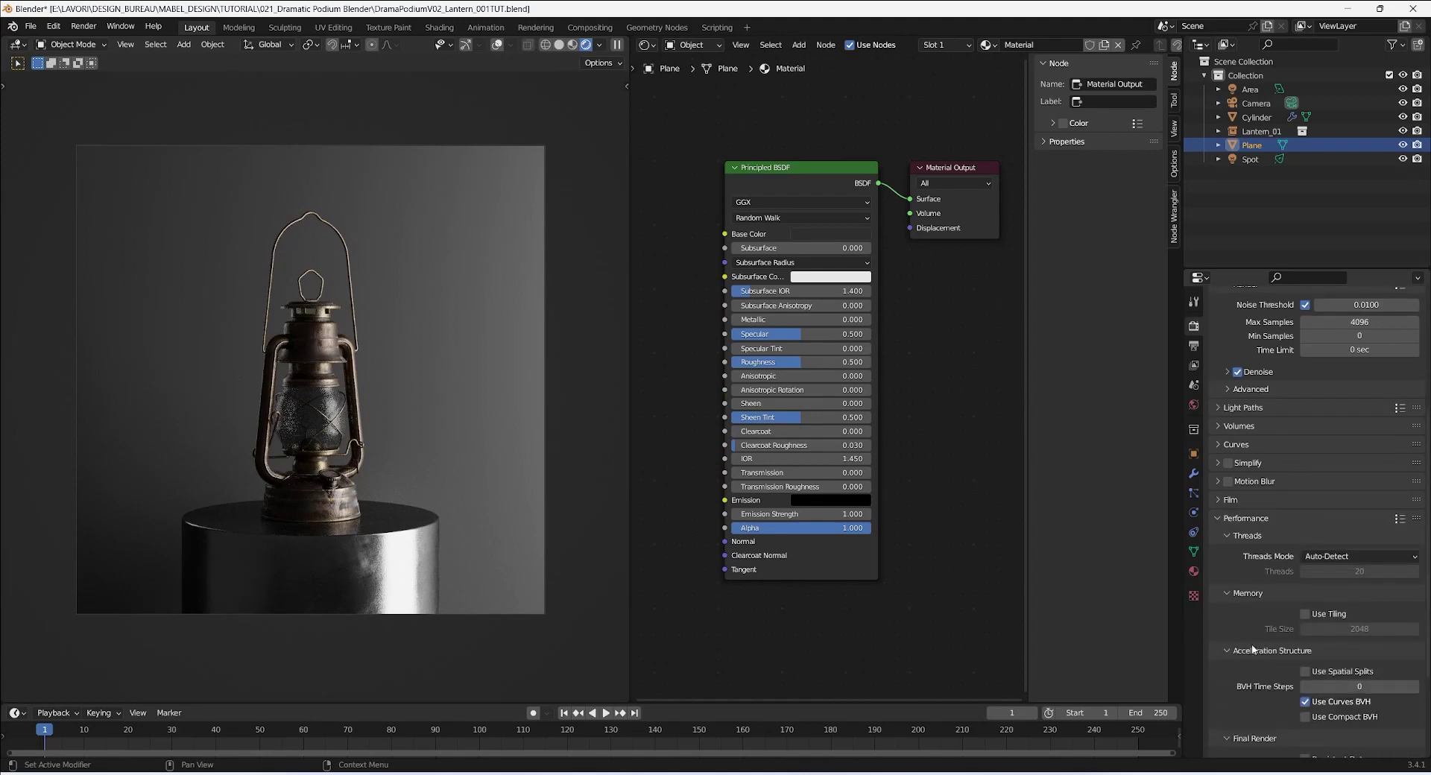
left_click(1240, 525)
left_click(1257, 748)
scroll(1259, 737, "down", 4)
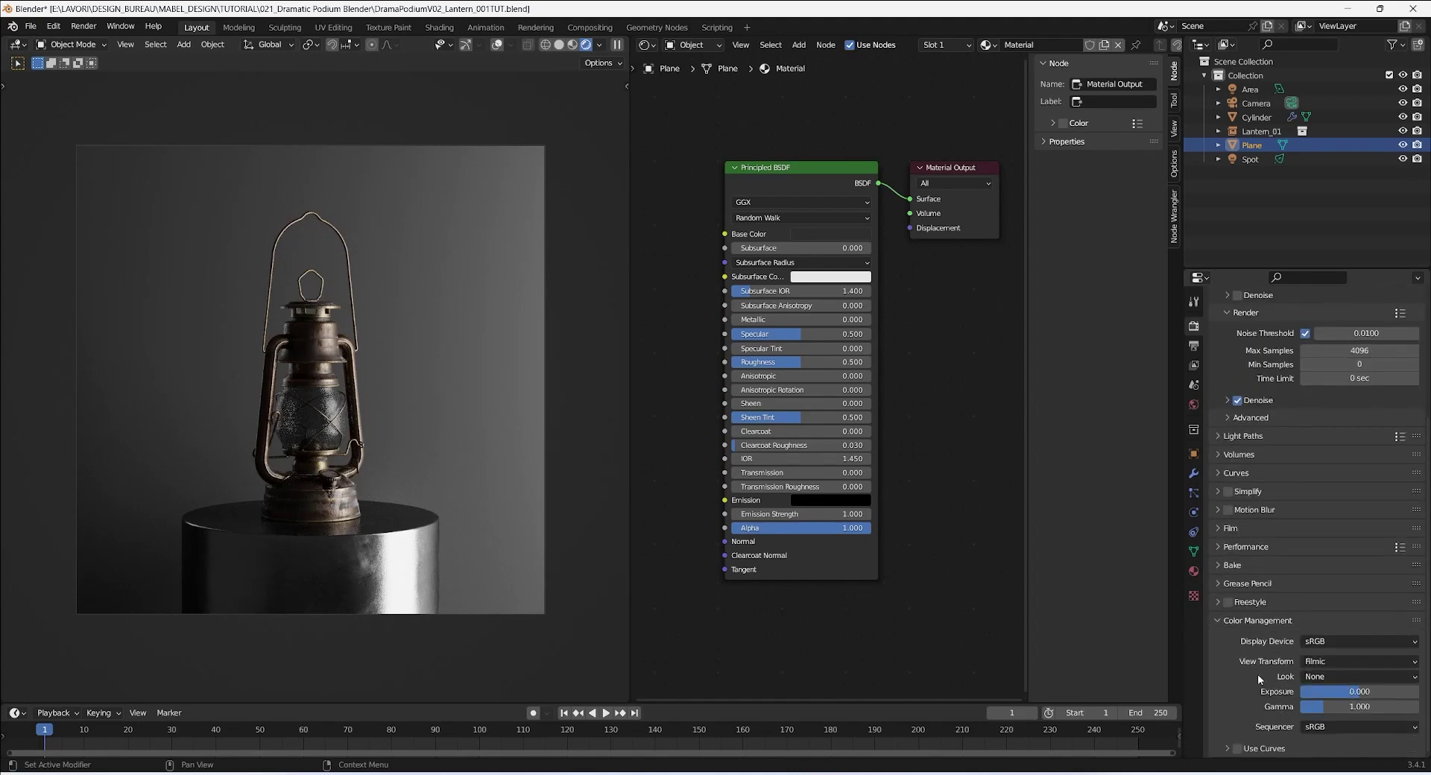
left_click(1331, 675)
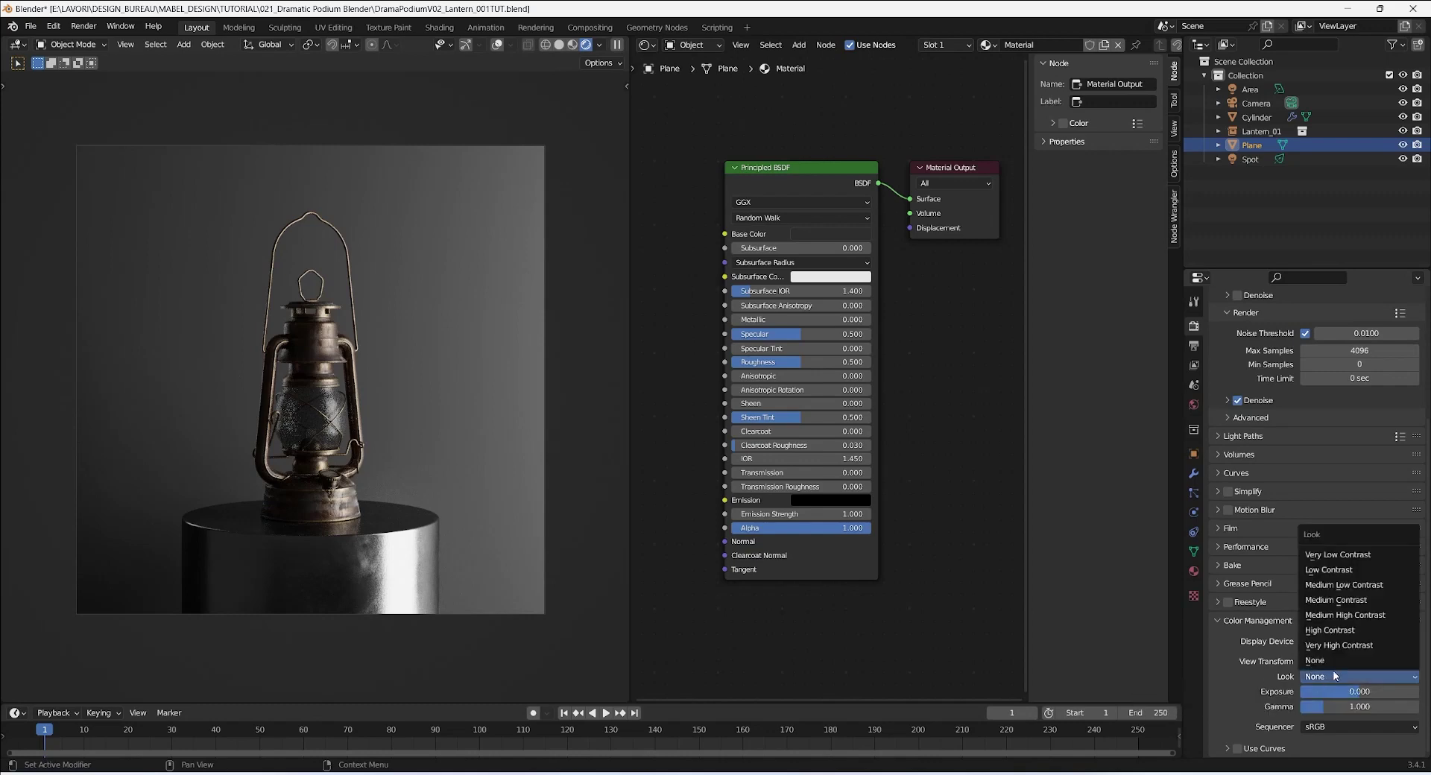
left_click(1331, 632)
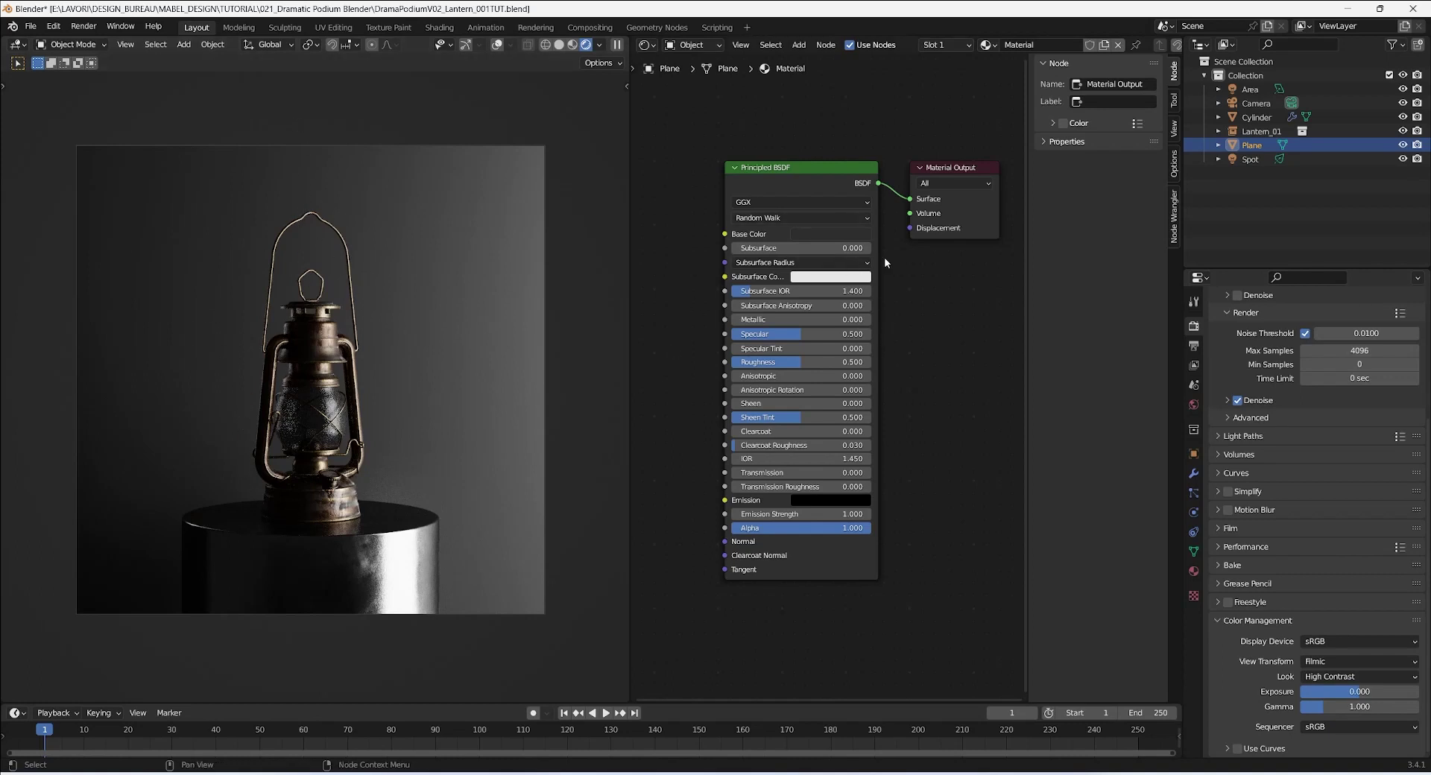
Lighten the backdrop plane's base color slightly to a brighter dark grey.
left_click(861, 235)
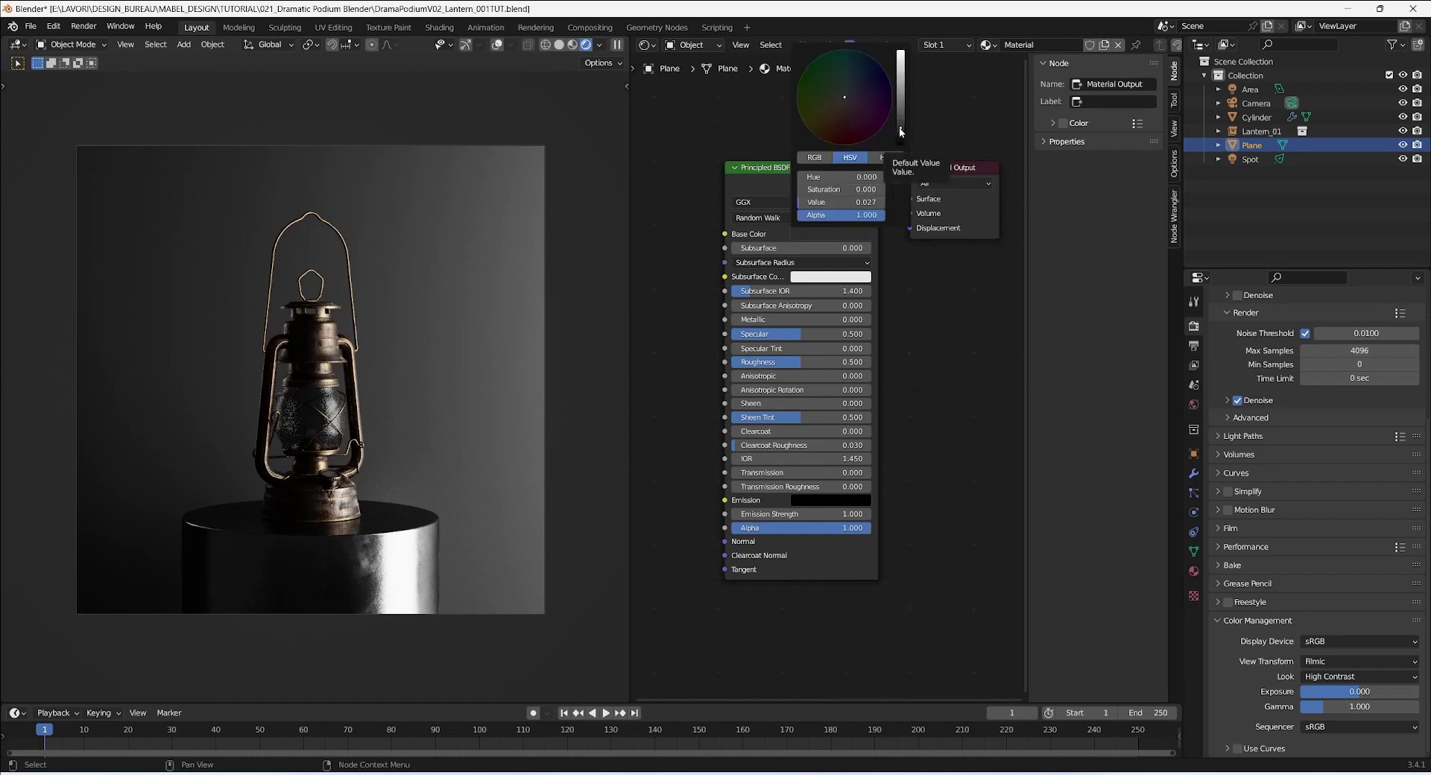
left_click_drag(900, 127, 902, 129)
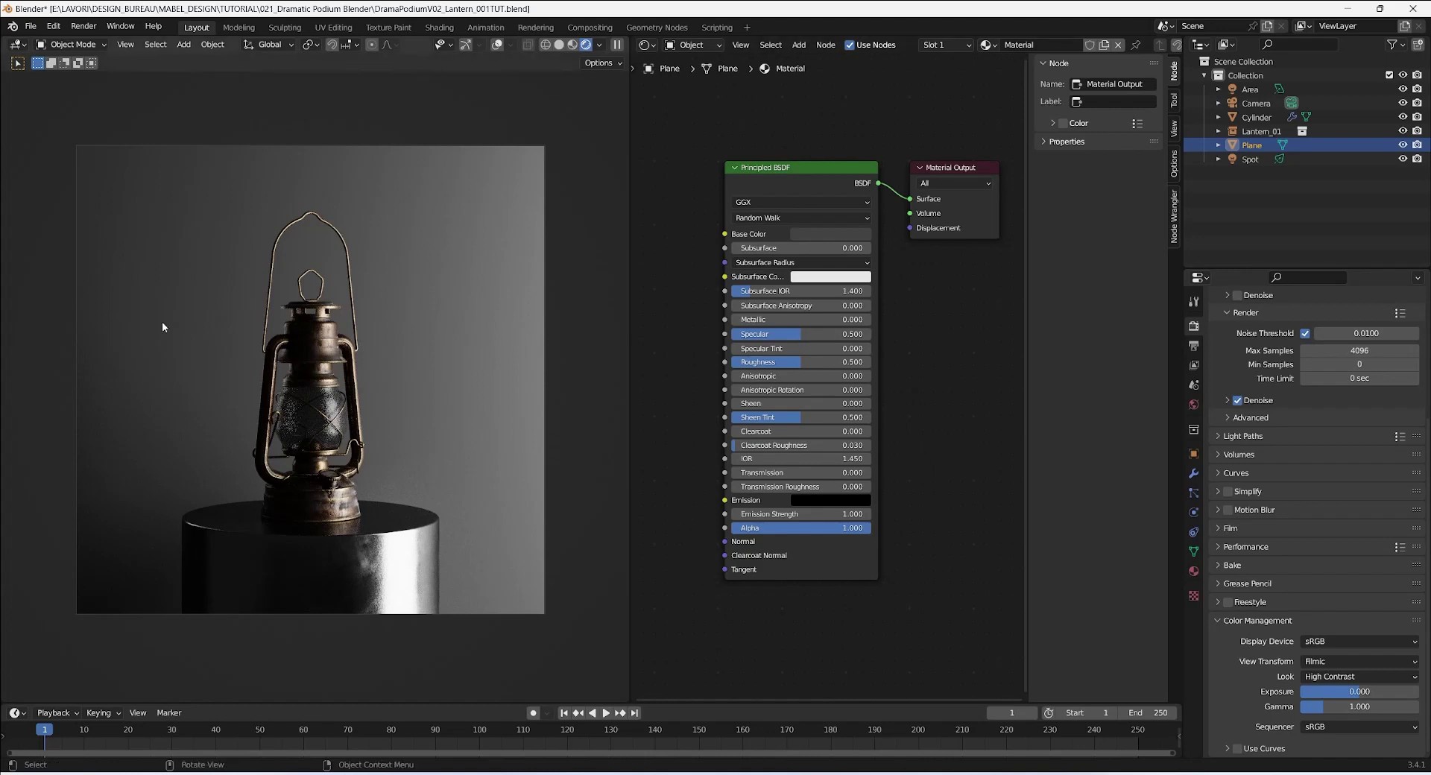
Lighten the world background color to a brighter grey.
left_click(1193, 404)
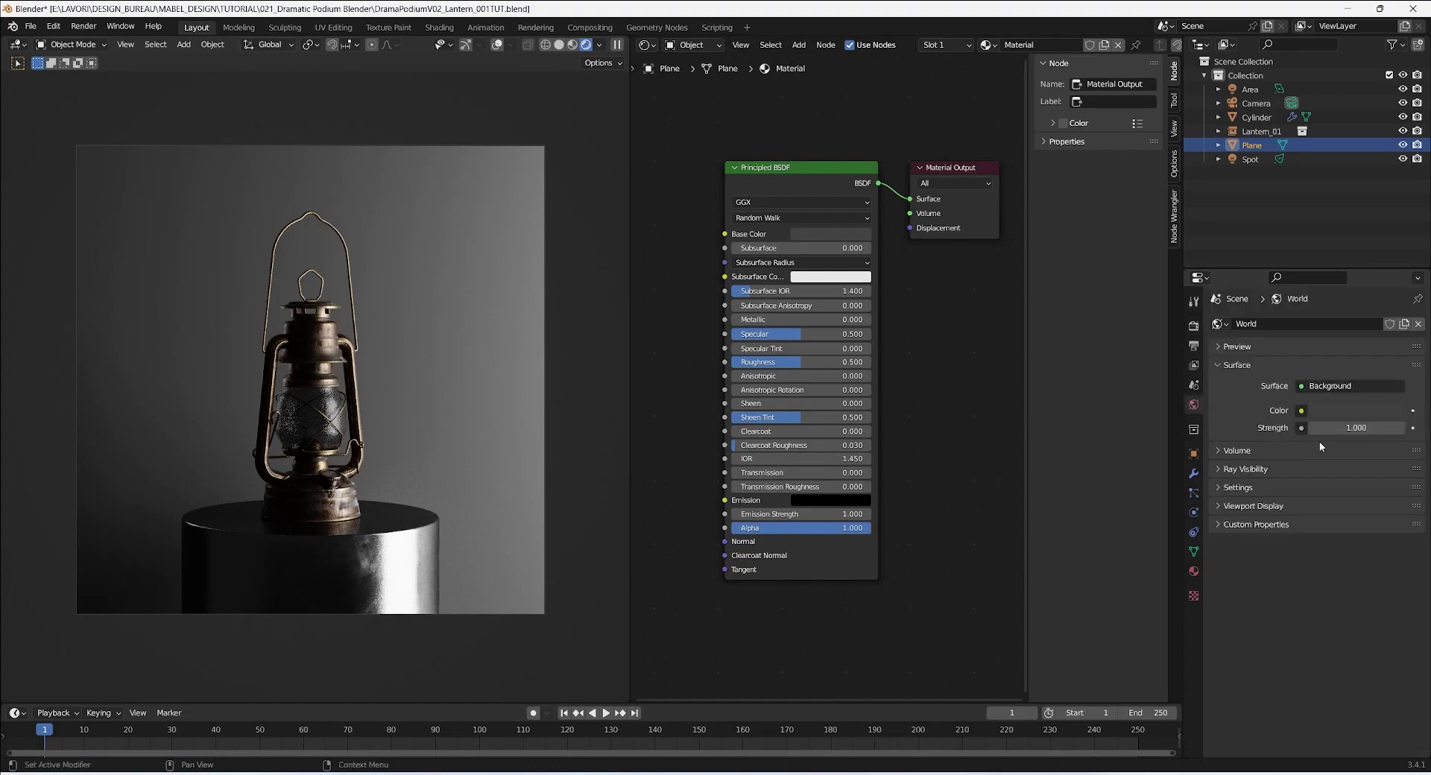
left_click(1336, 412)
left_click(1394, 291)
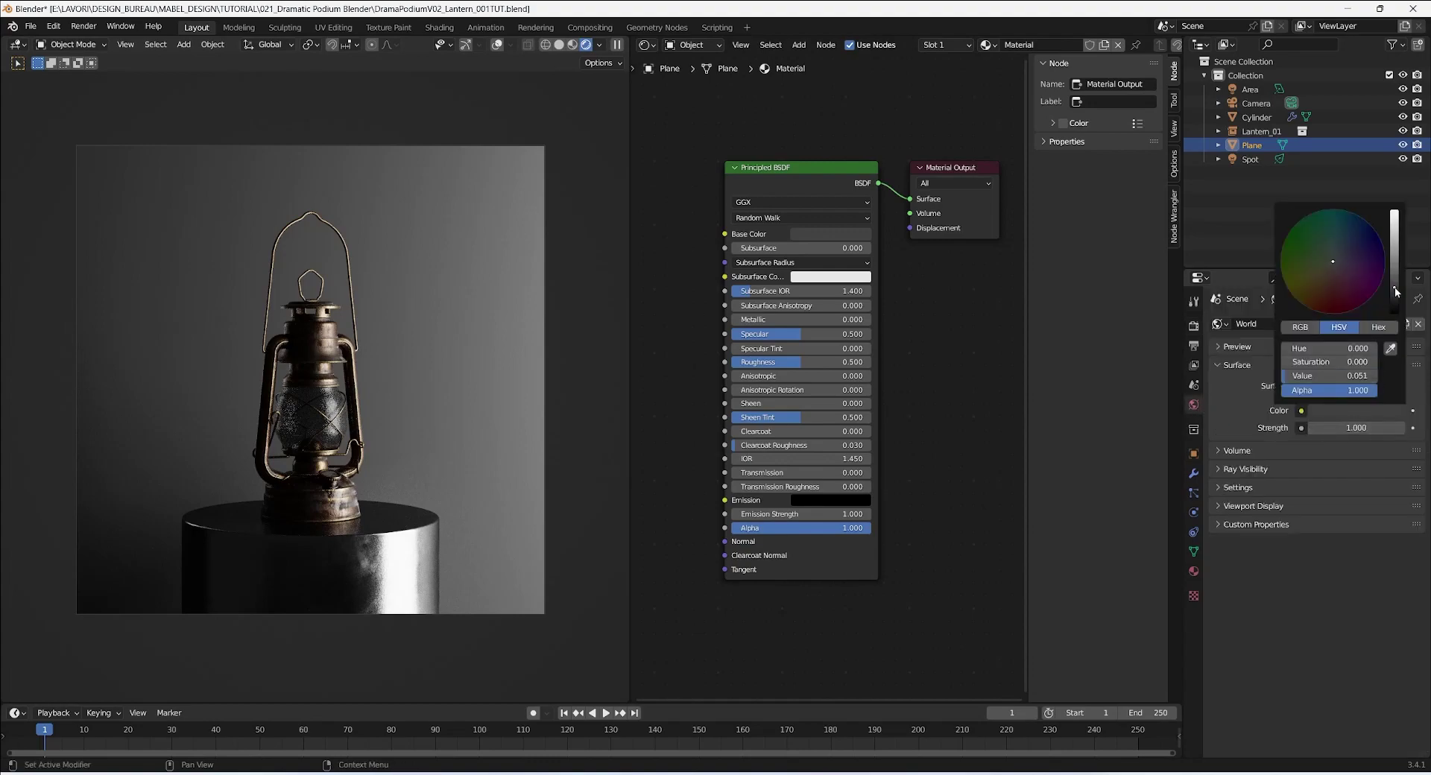
left_click_drag(1393, 286, 1393, 275)
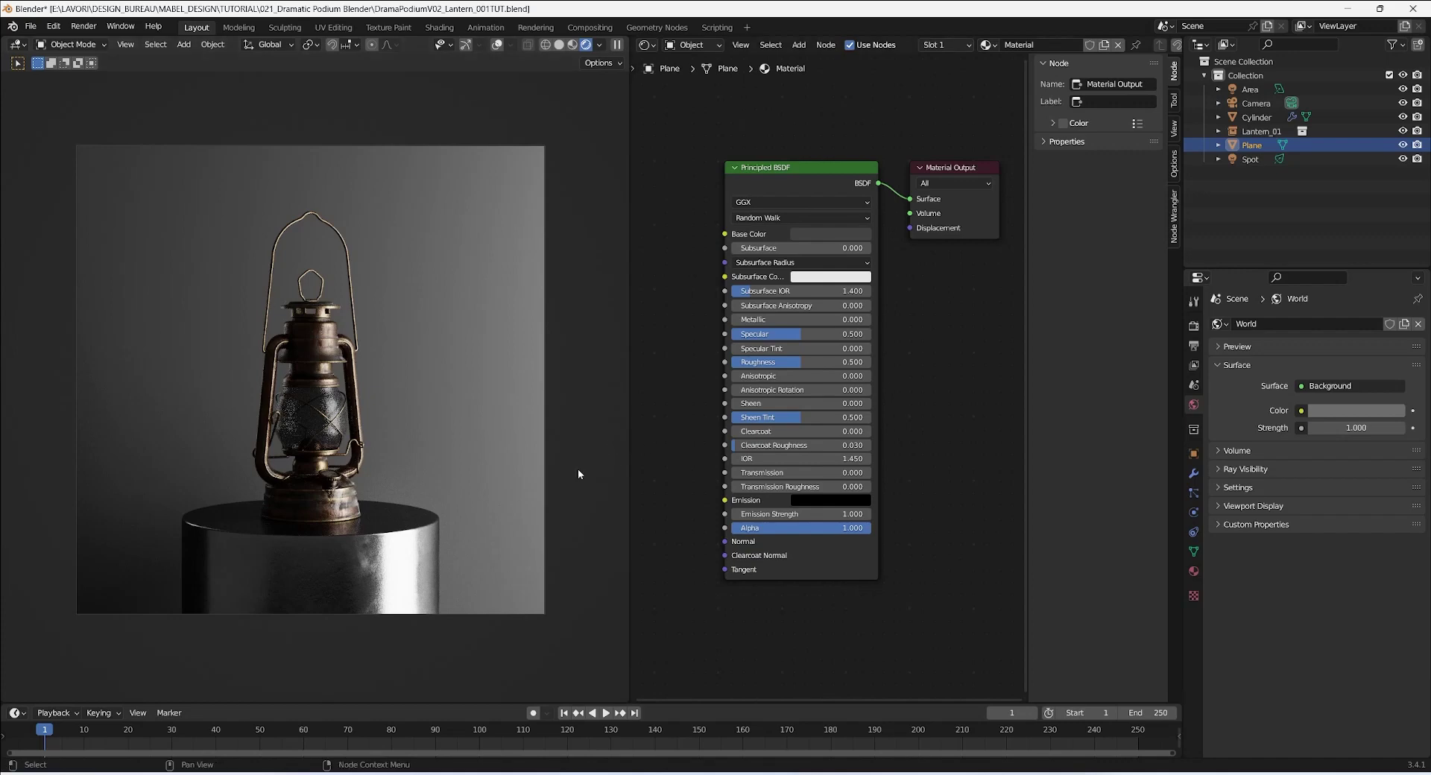
Change the Shader Editor area back to a 3D Viewport.
left_click(670, 44)
left_click(644, 45)
left_click(643, 44)
left_click(643, 45)
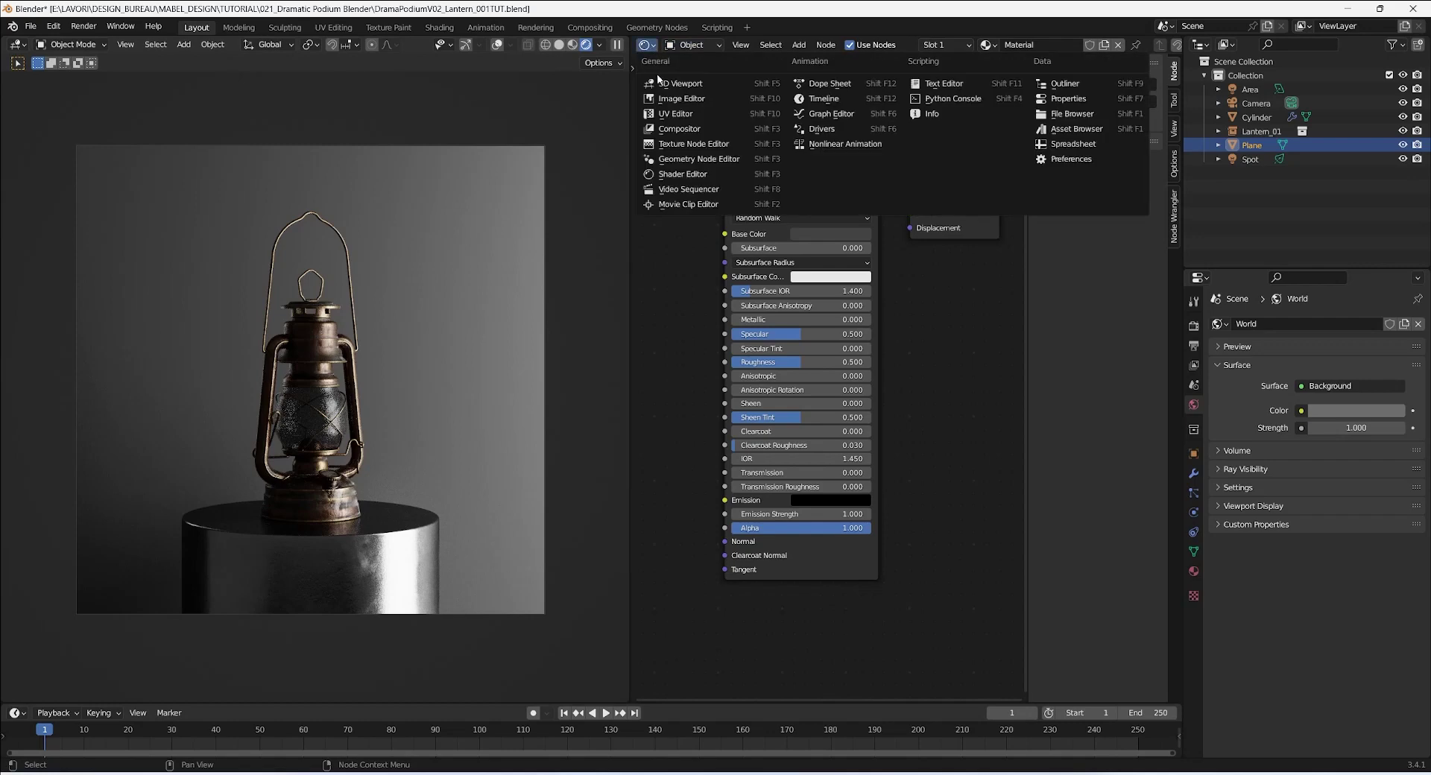
left_click(674, 81)
Select the area light beside the podium and set its X rotation to 0°.
middle_click_drag(851, 462, 889, 482)
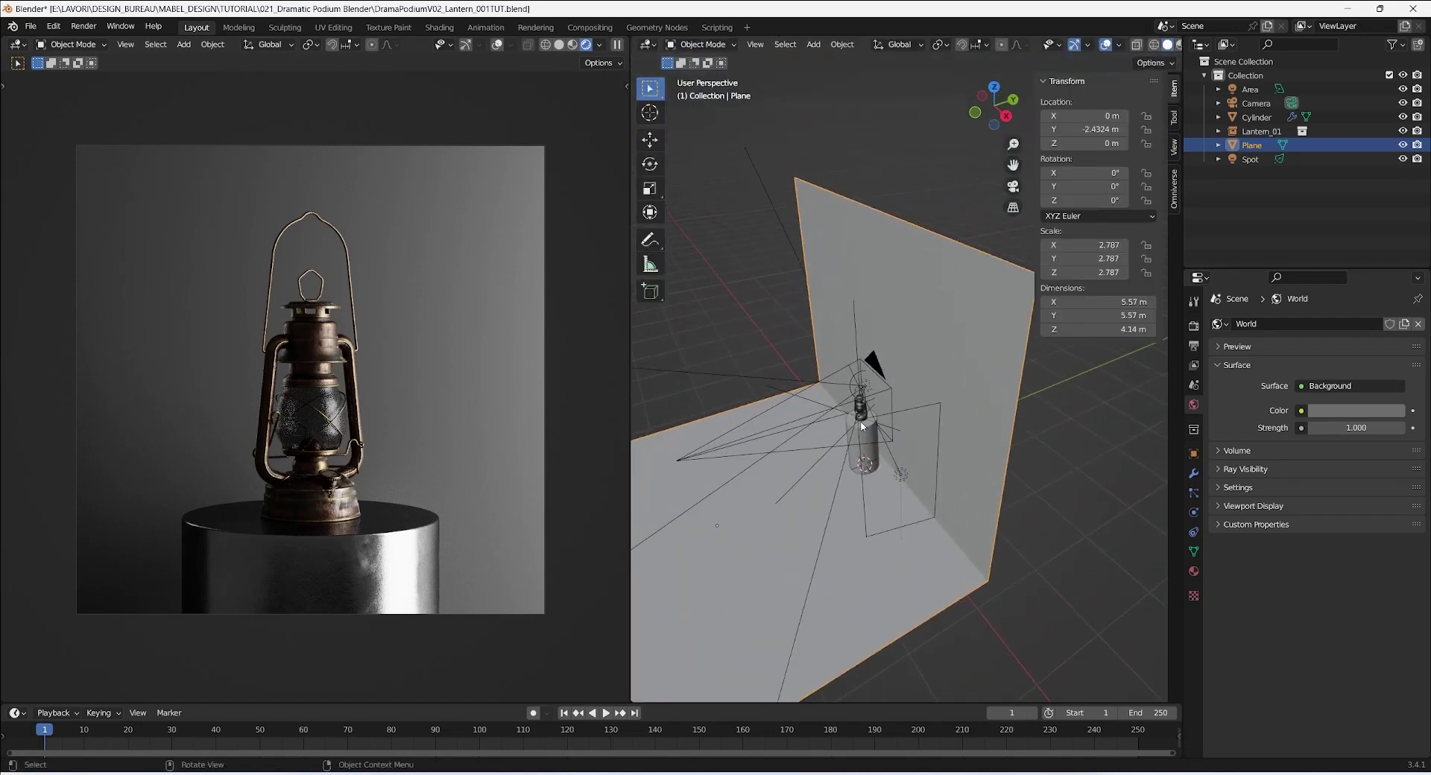
middle_click_drag(861, 422, 919, 460)
left_click(933, 482)
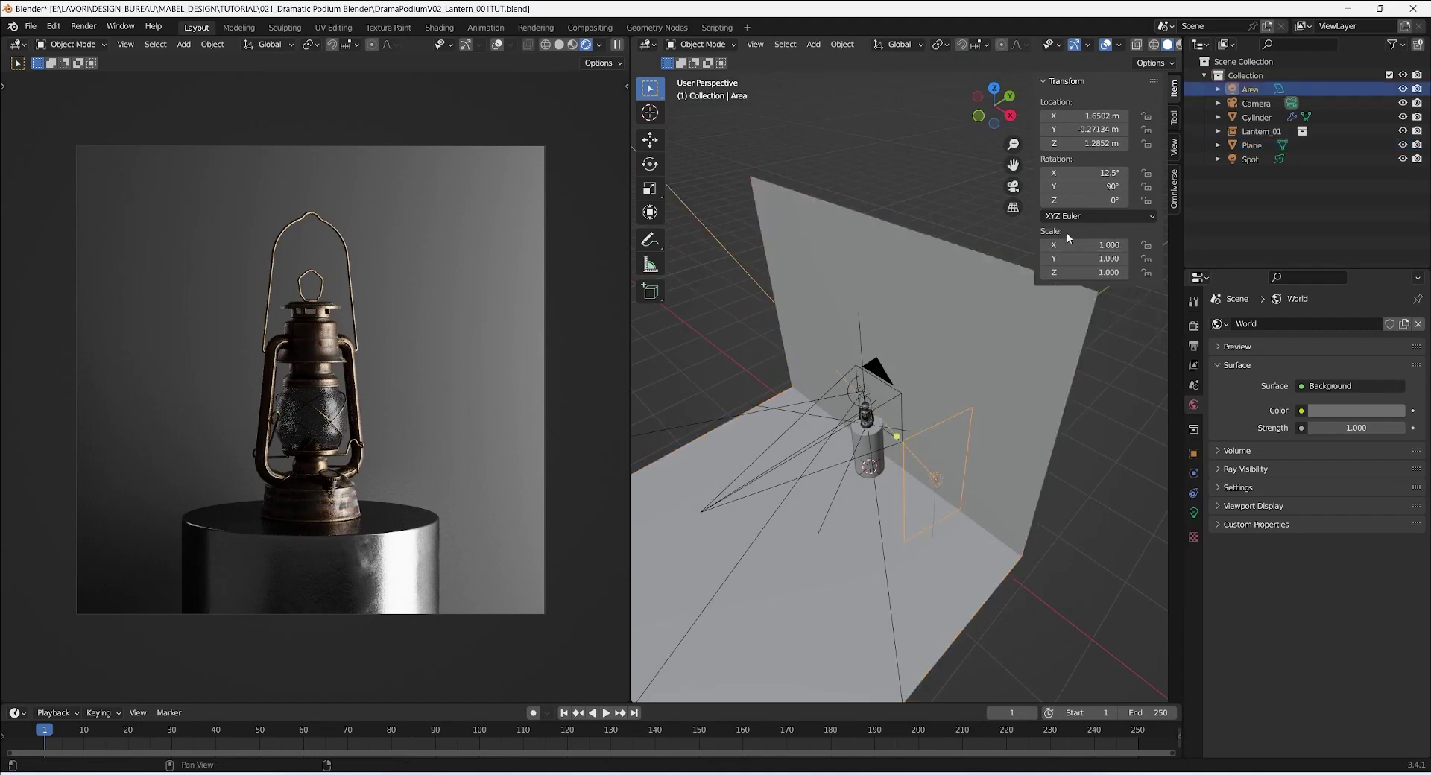
left_click(1104, 174)
type("0")
key("Return")
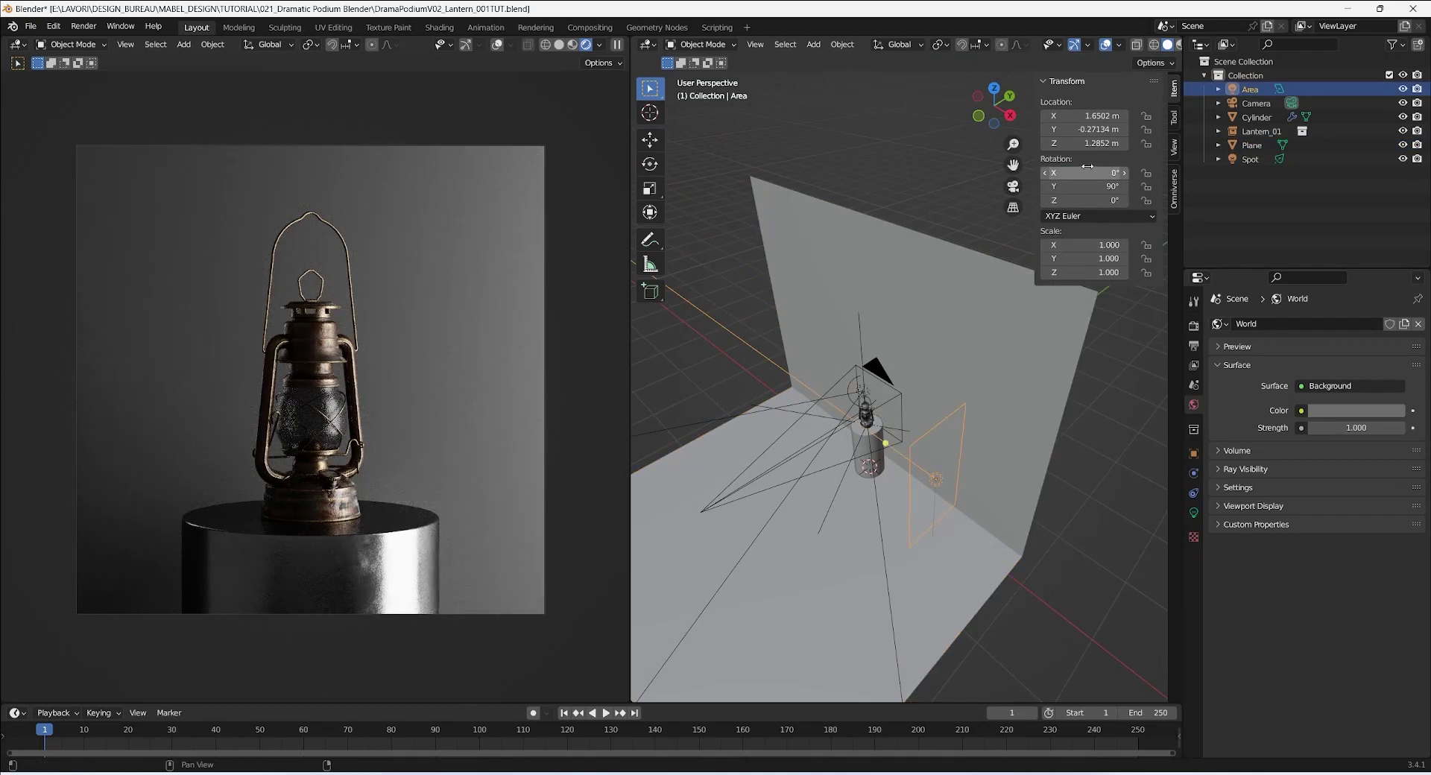
Move the area light along the X axis closer to the podium, to about X 1.29 m.
middle_click_drag(901, 497, 1035, 466)
key("g")
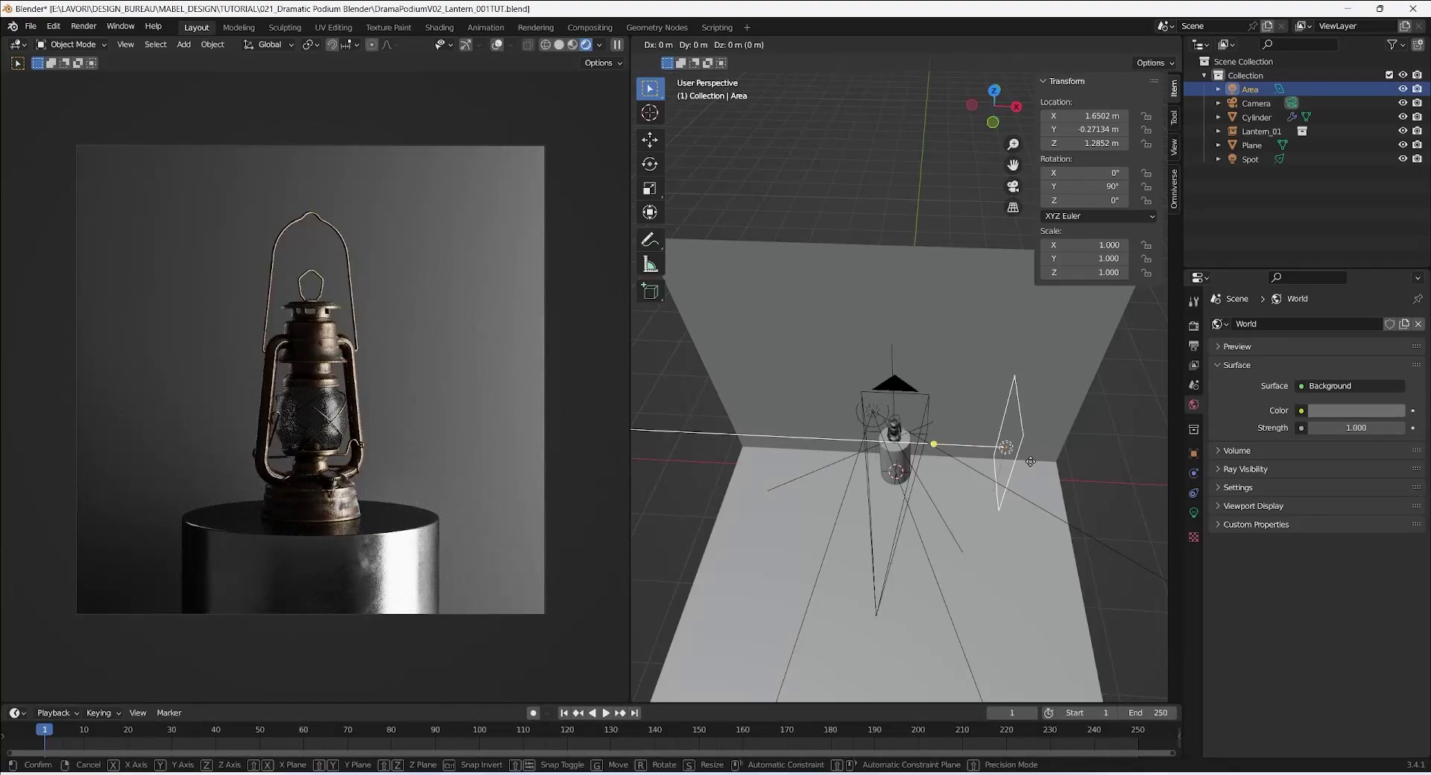
key("x")
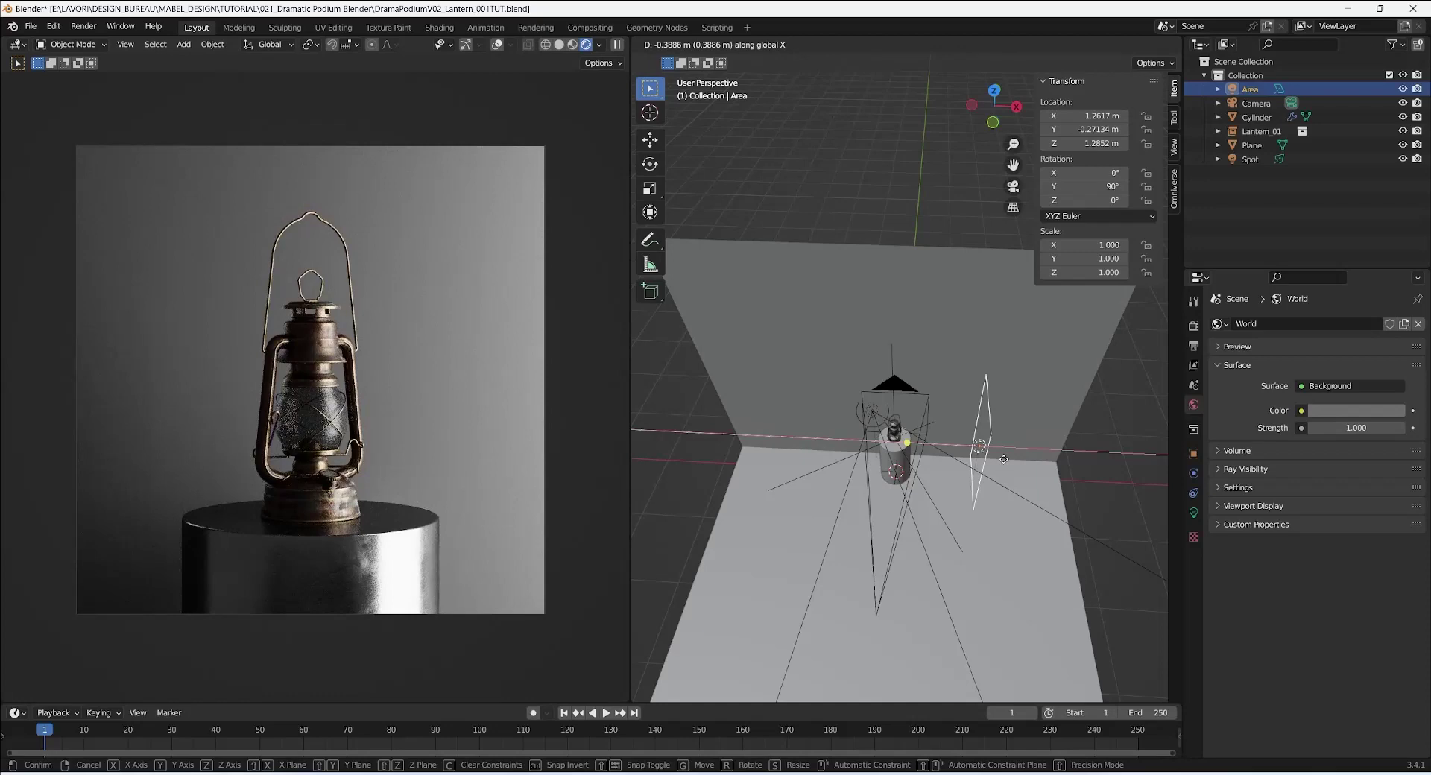
left_click(1008, 459)
Shift the backdrop plane slightly along the Y axis, to about Y -2.48 m.
middle_click_drag(1007, 459, 929, 471)
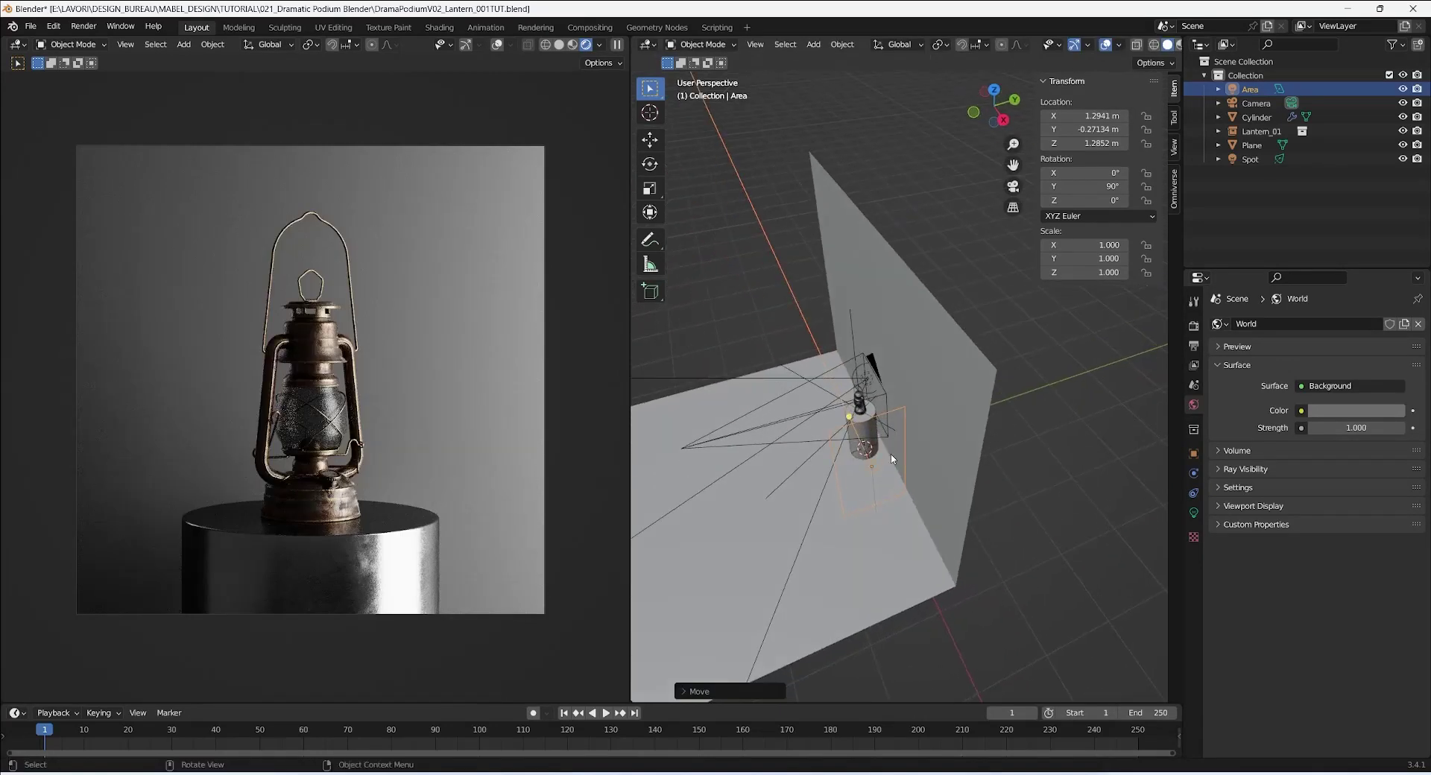
left_click(960, 457)
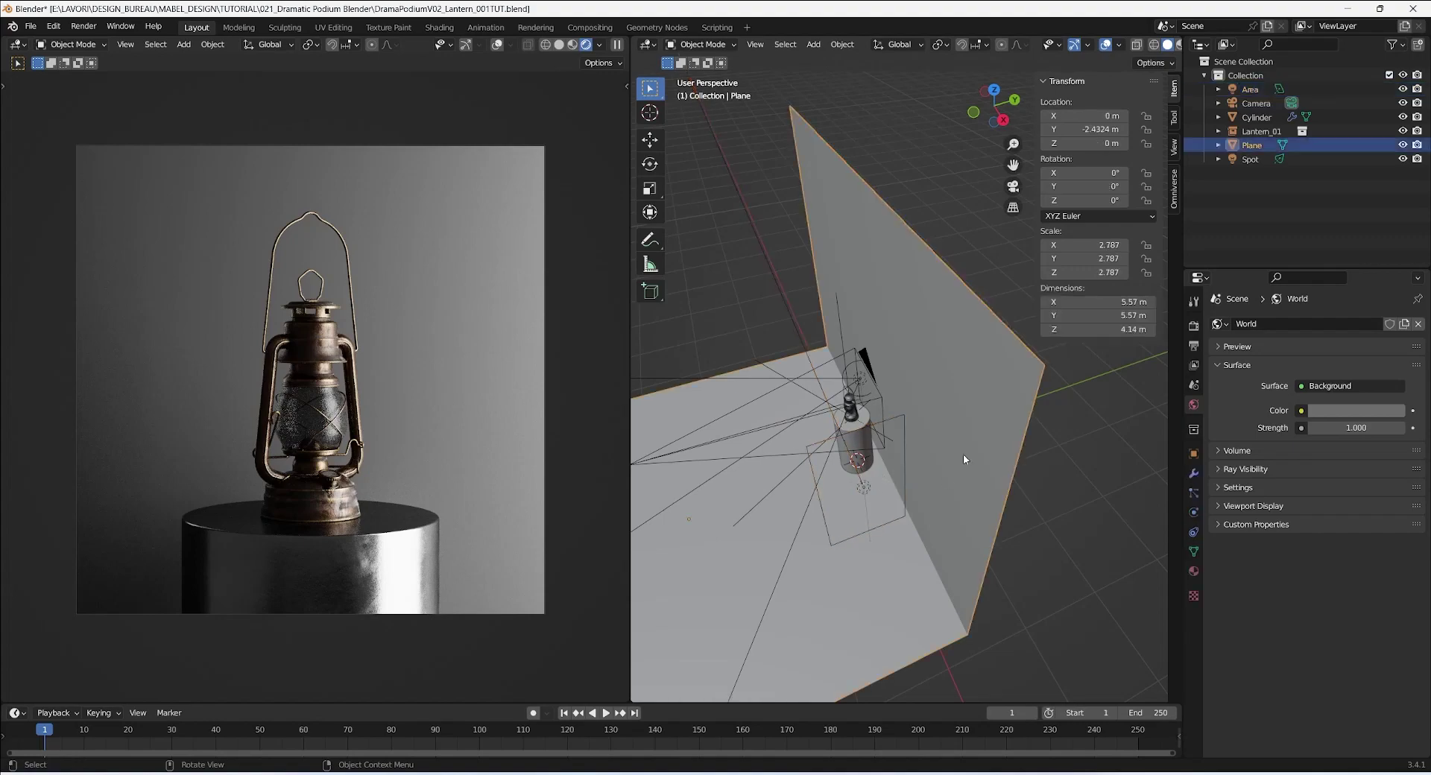
key("g")
key("x")
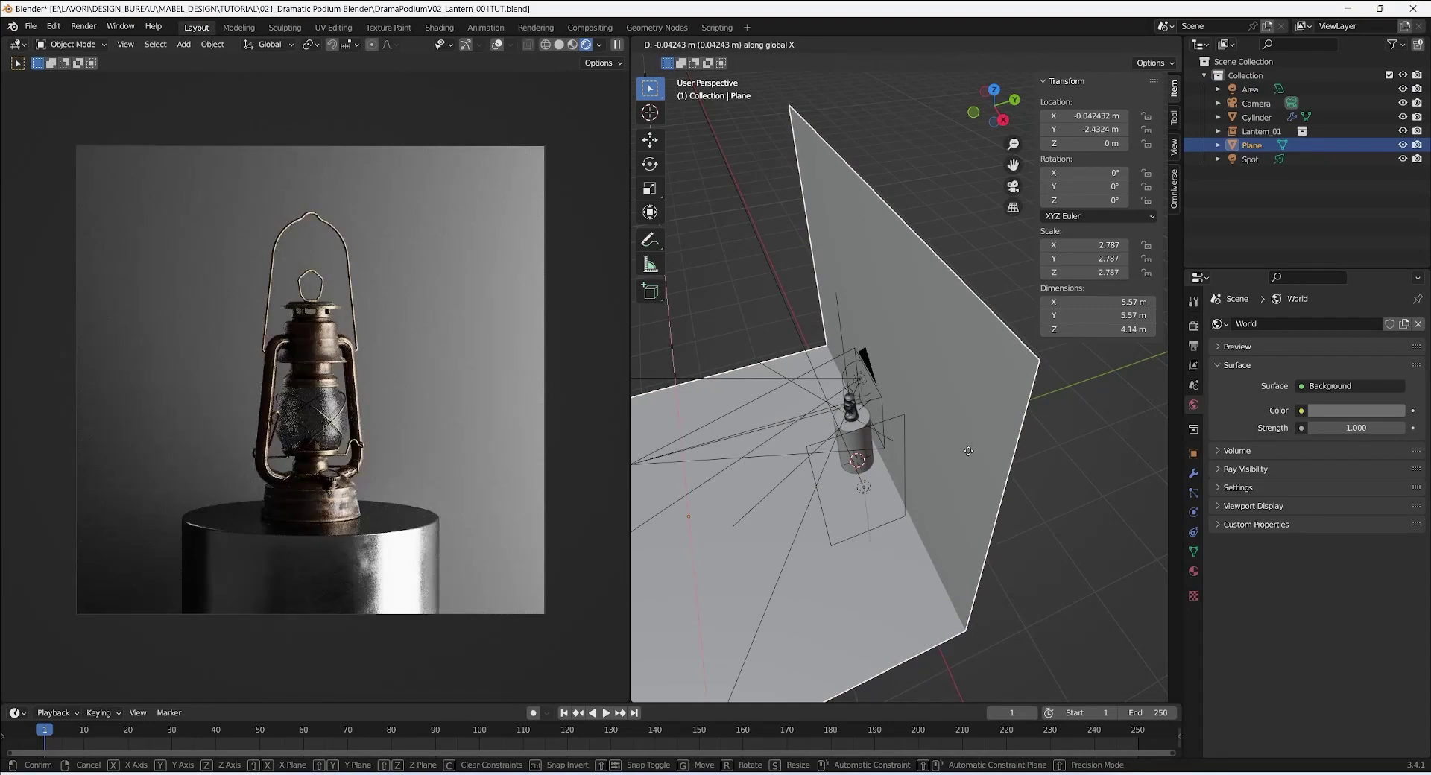
key("y")
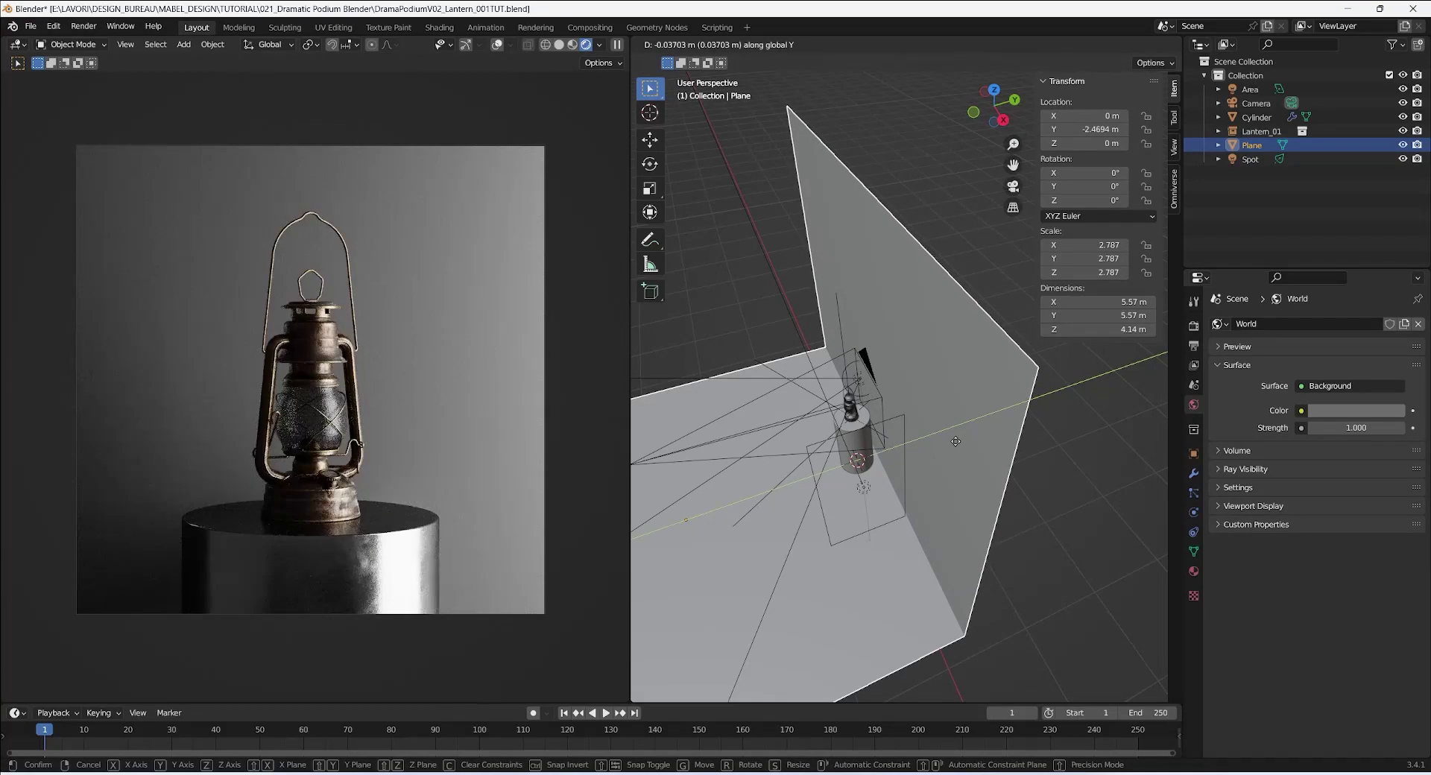
left_click(953, 443)
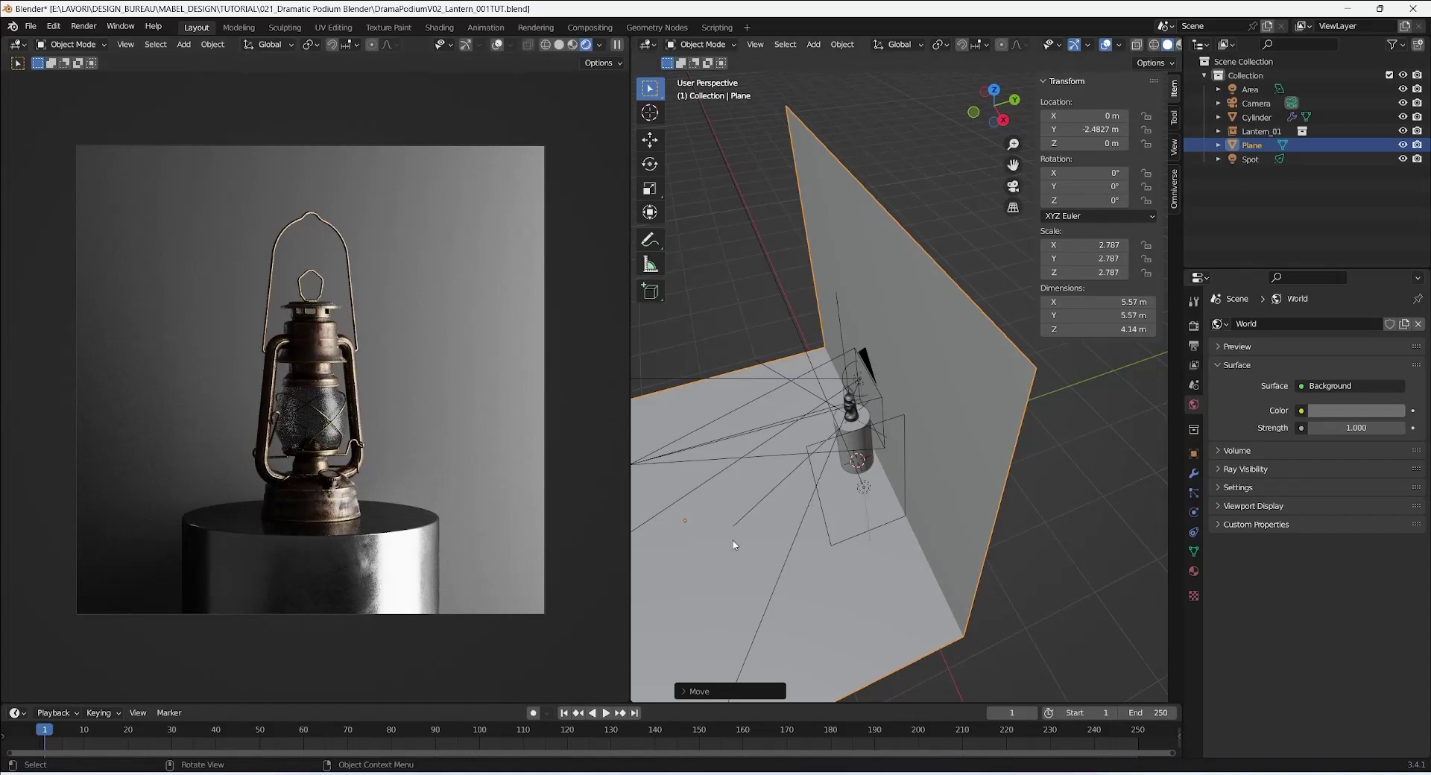
Enable depth of field on the camera and pick Lantern_01 as its focus object.
mouse_move(886, 445)
middle_mouse_down()
mouse_move(945, 330)
mouse_move(909, 443)
middle_mouse_up()
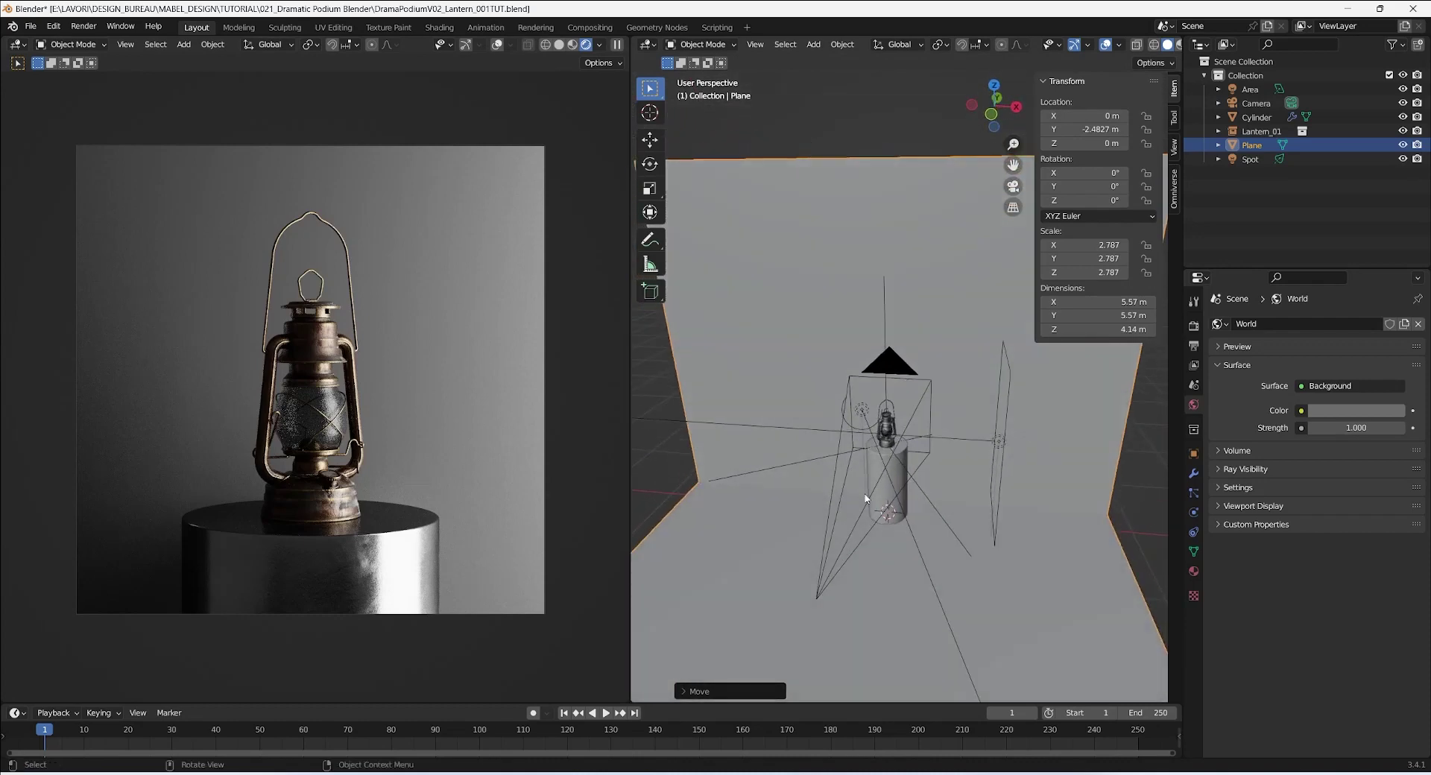
left_click(1256, 103)
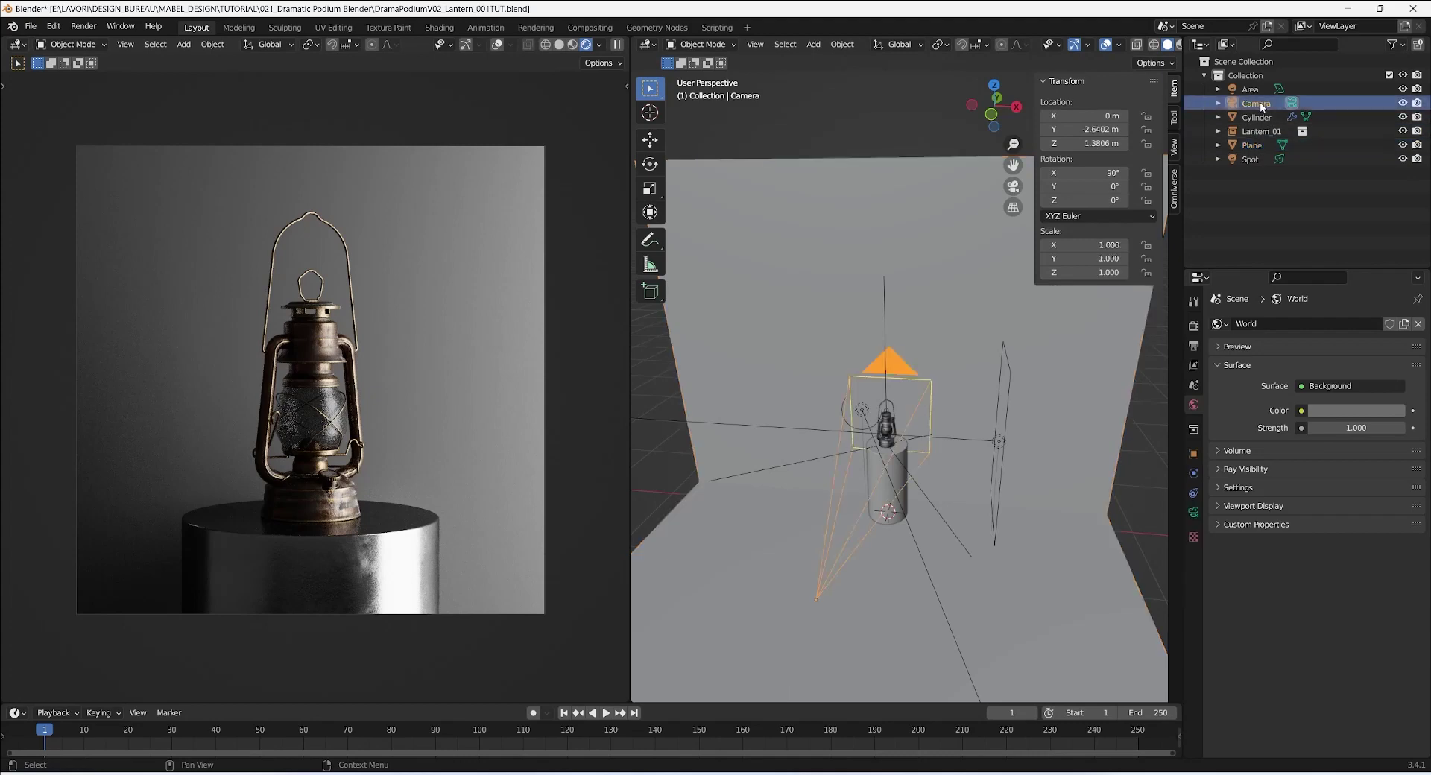
left_click(1193, 512)
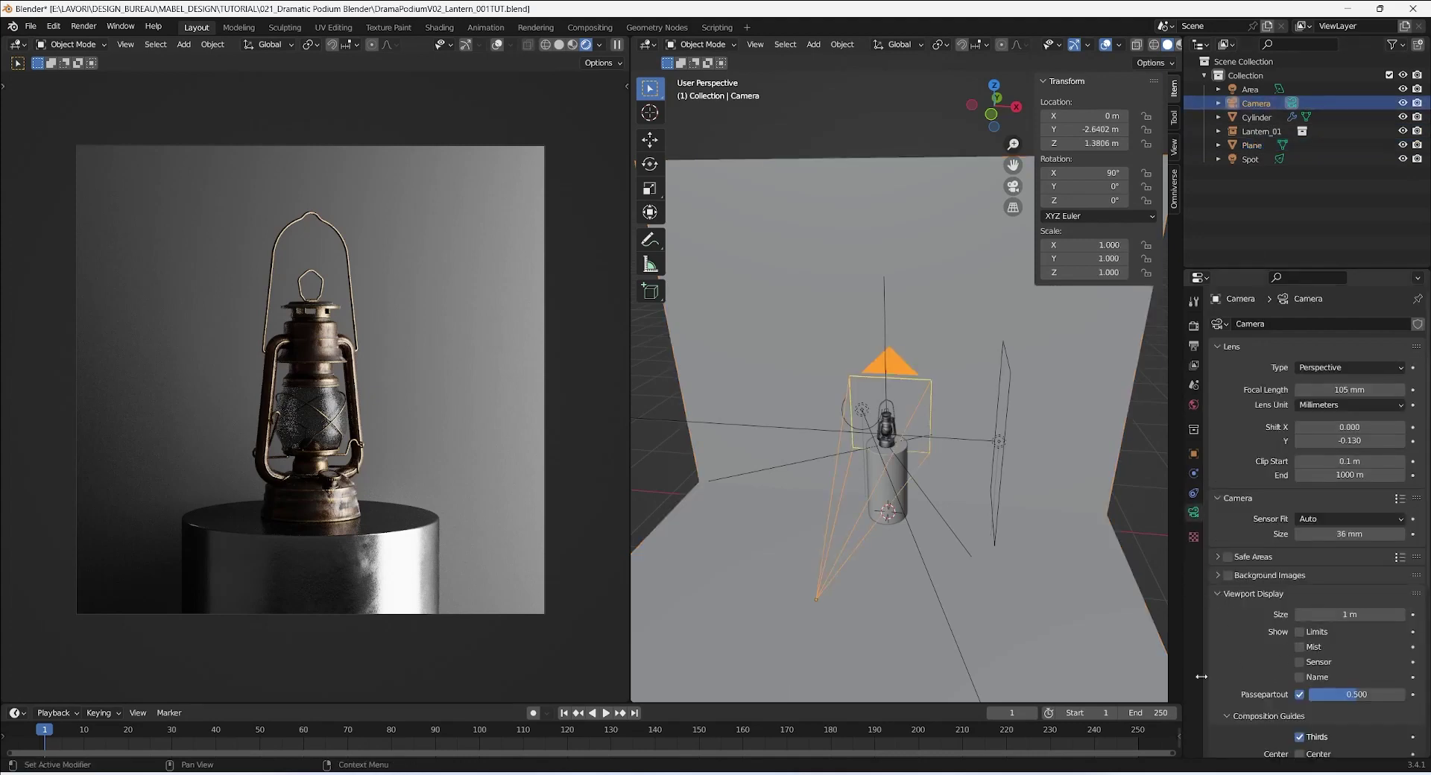
scroll(1226, 624, "down", 8)
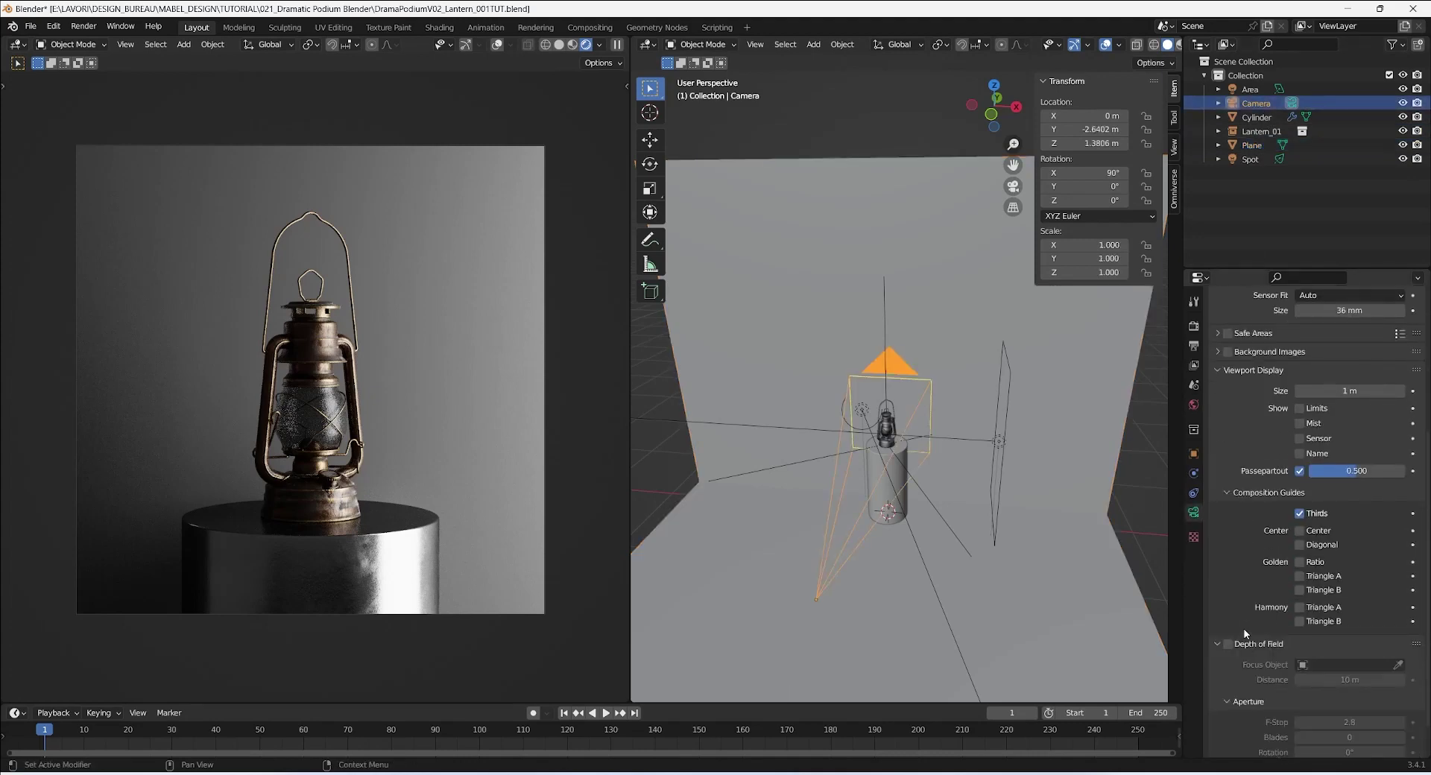
left_click(1228, 644)
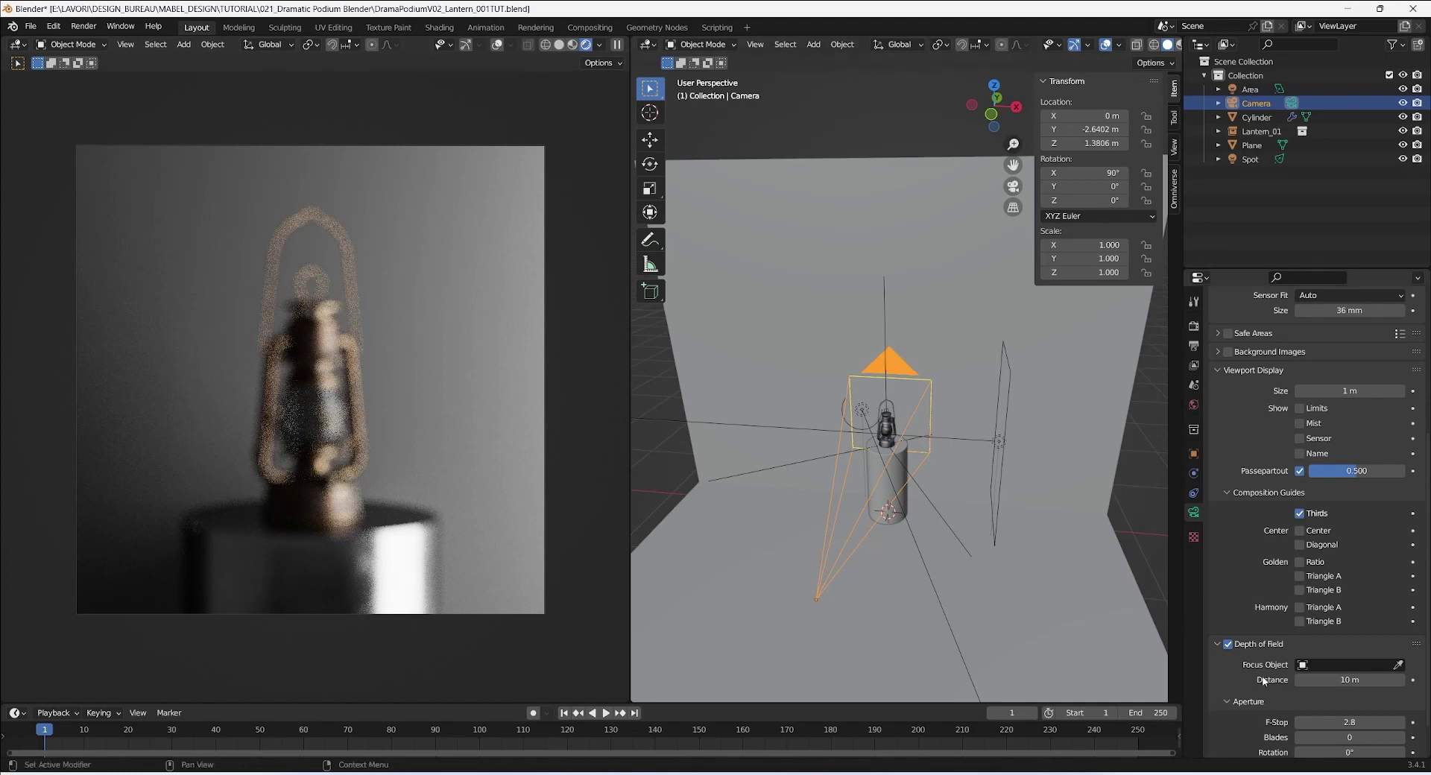
left_click(1400, 665)
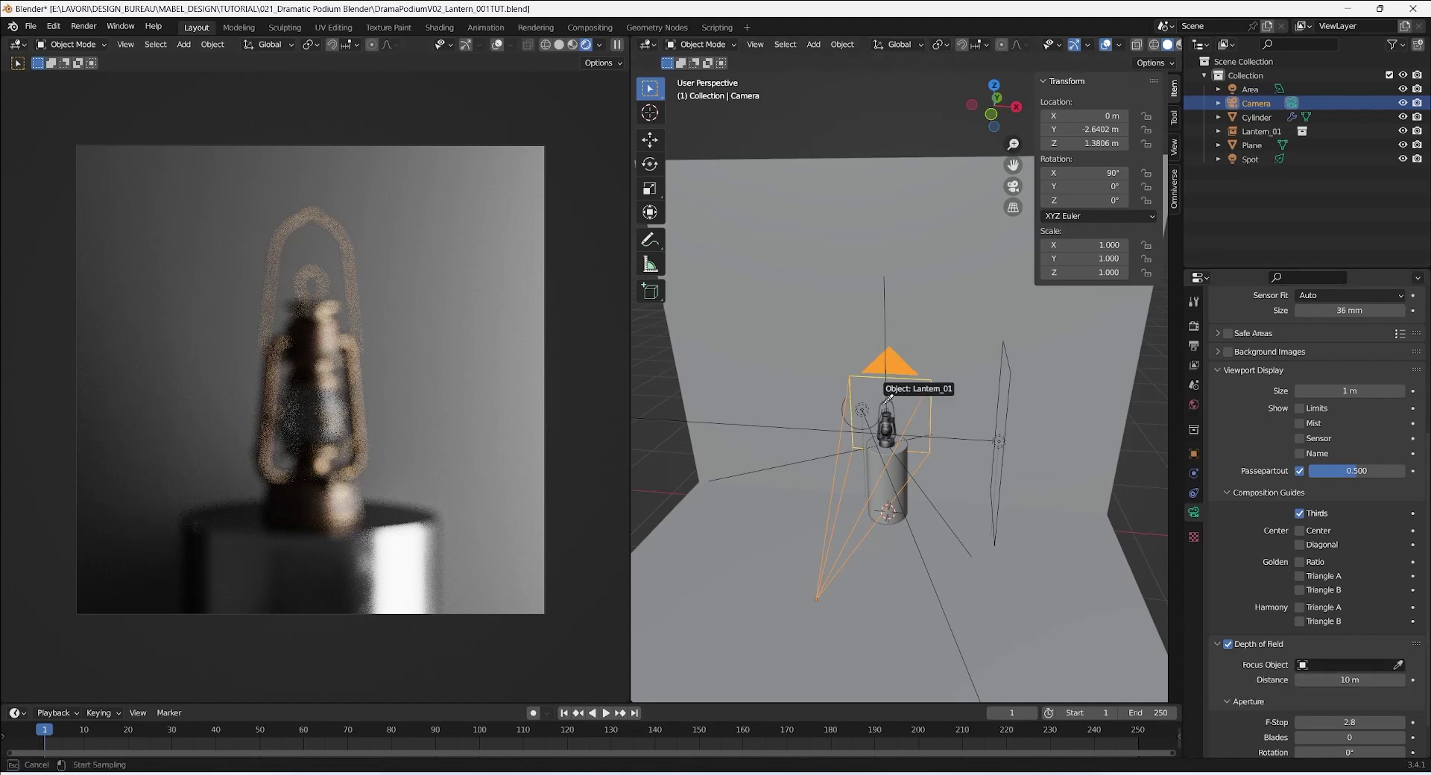
left_click(893, 426)
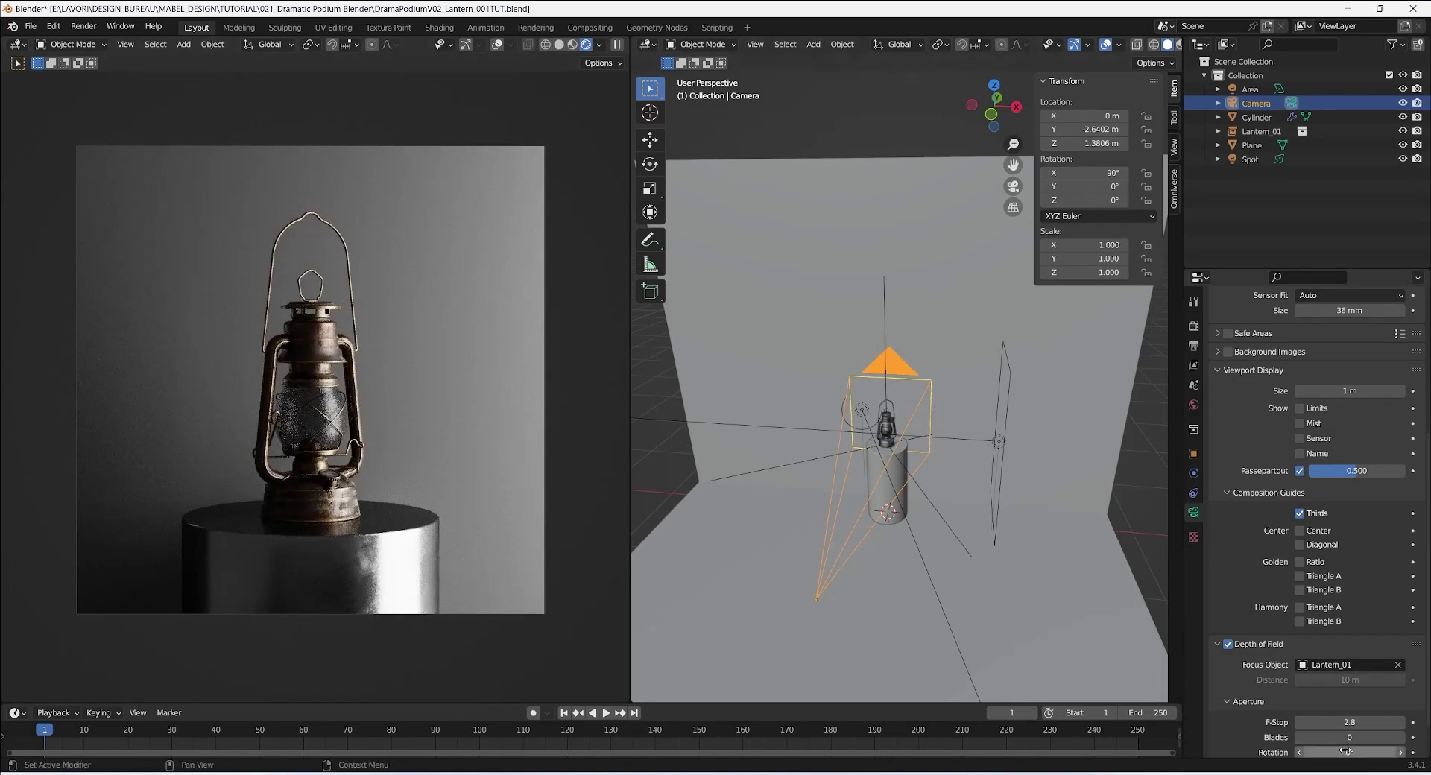
Set the camera's depth-of-field aperture to an F-Stop of 1.8.
left_click(1354, 722)
type("1.")
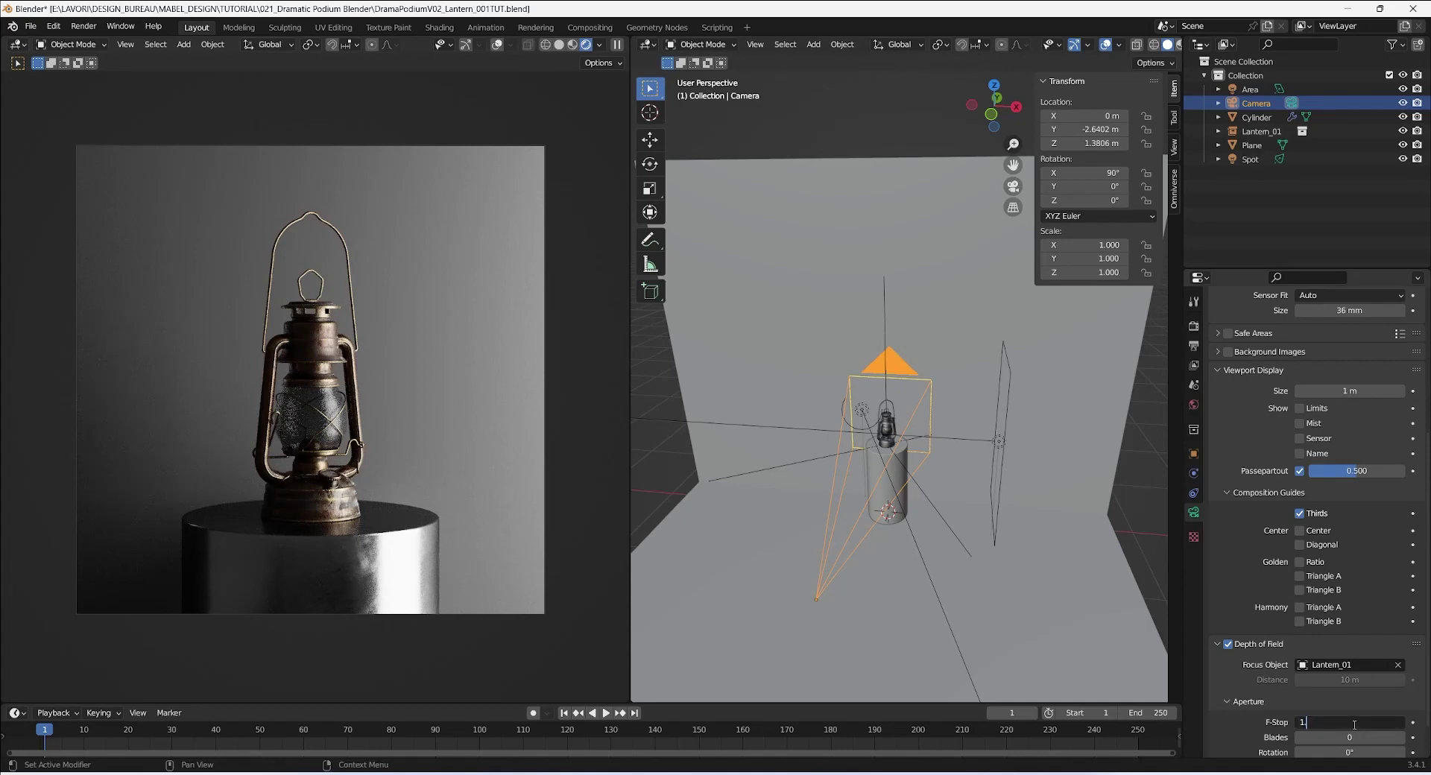
type("8")
key("Return")
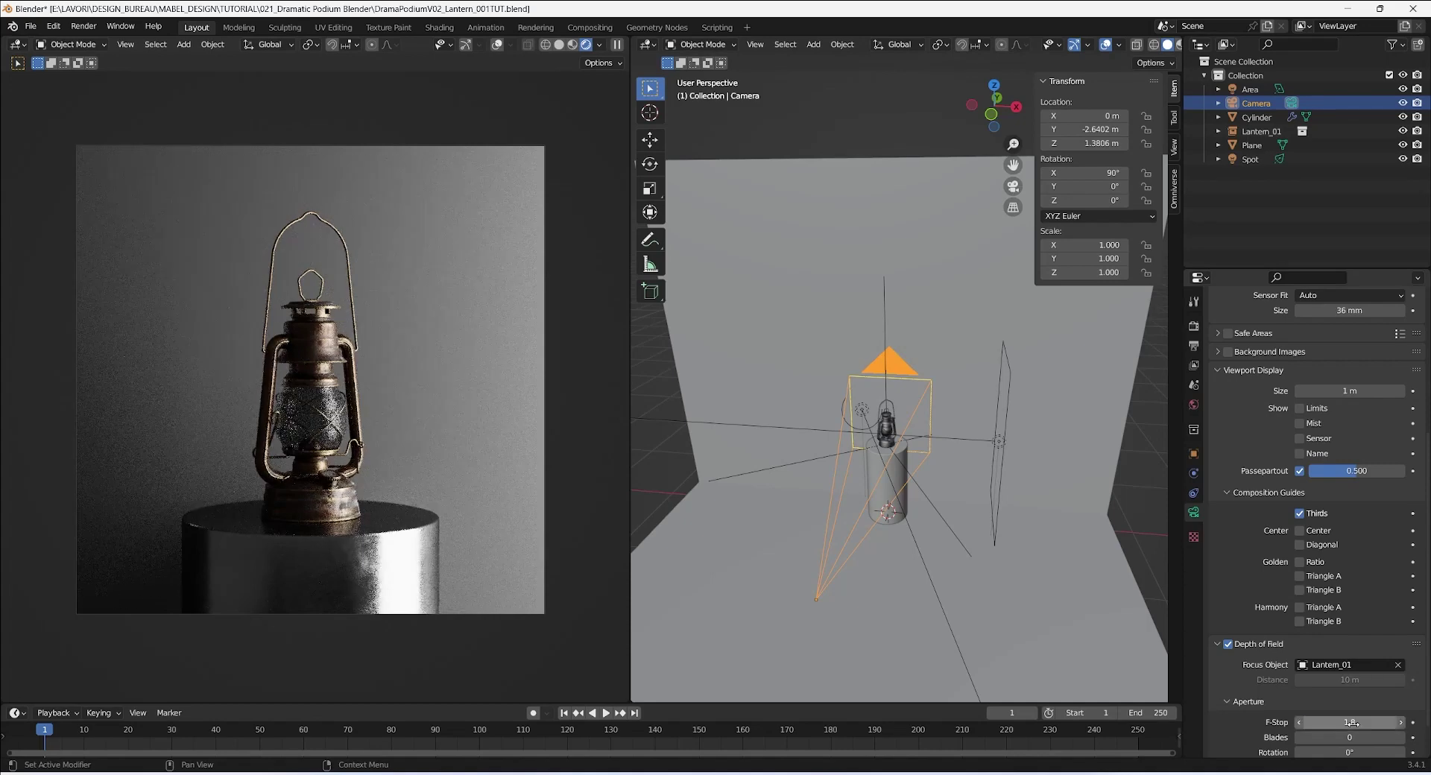